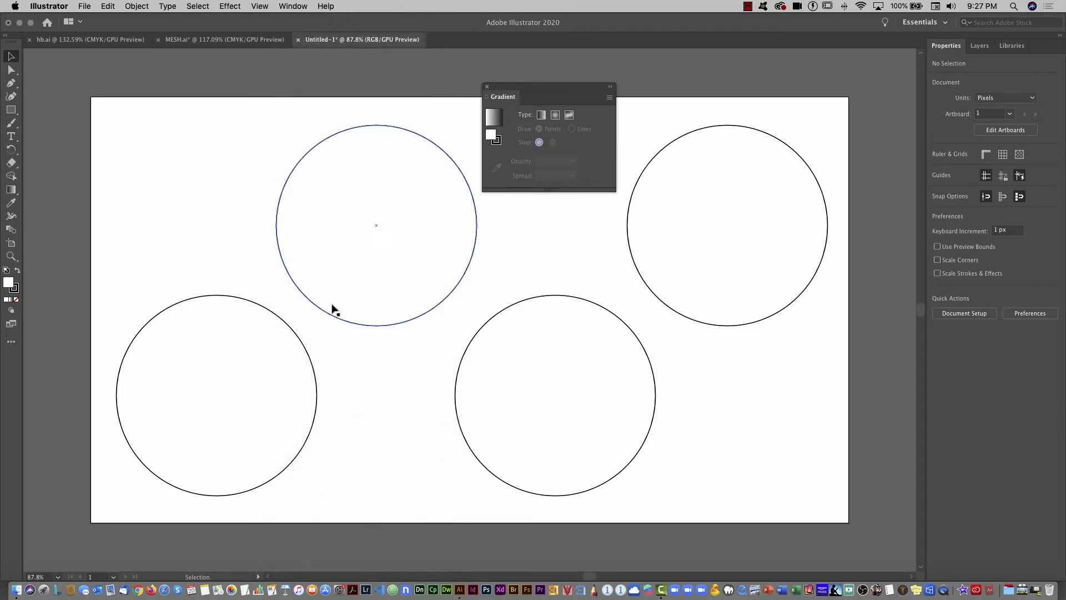
- Fill the lower-left circle with a linear gradient and make its starting colour stop red at location 0%
click(254, 358)
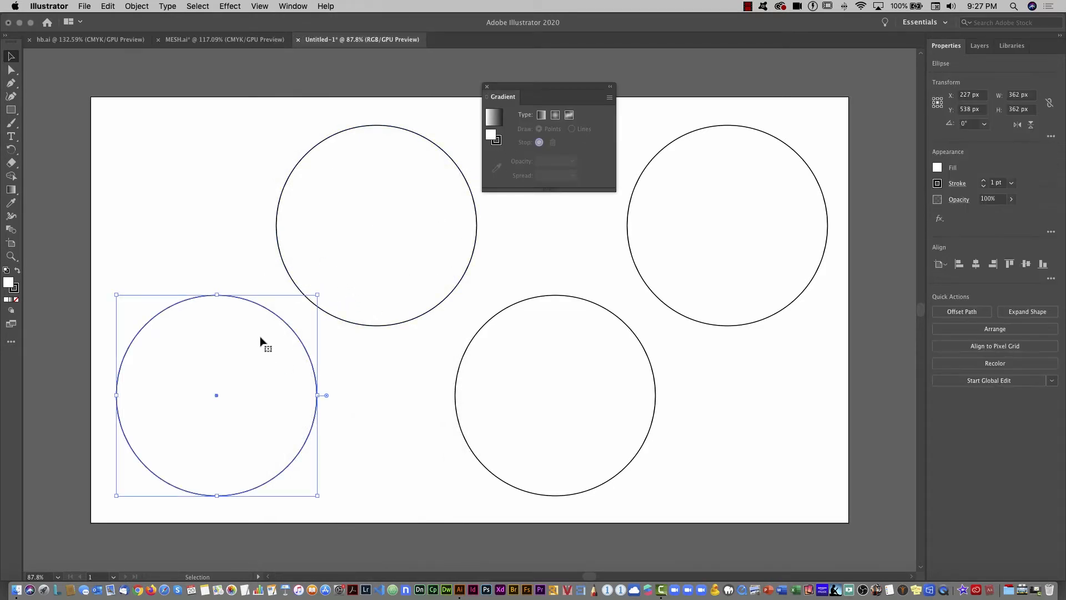
click(493, 117)
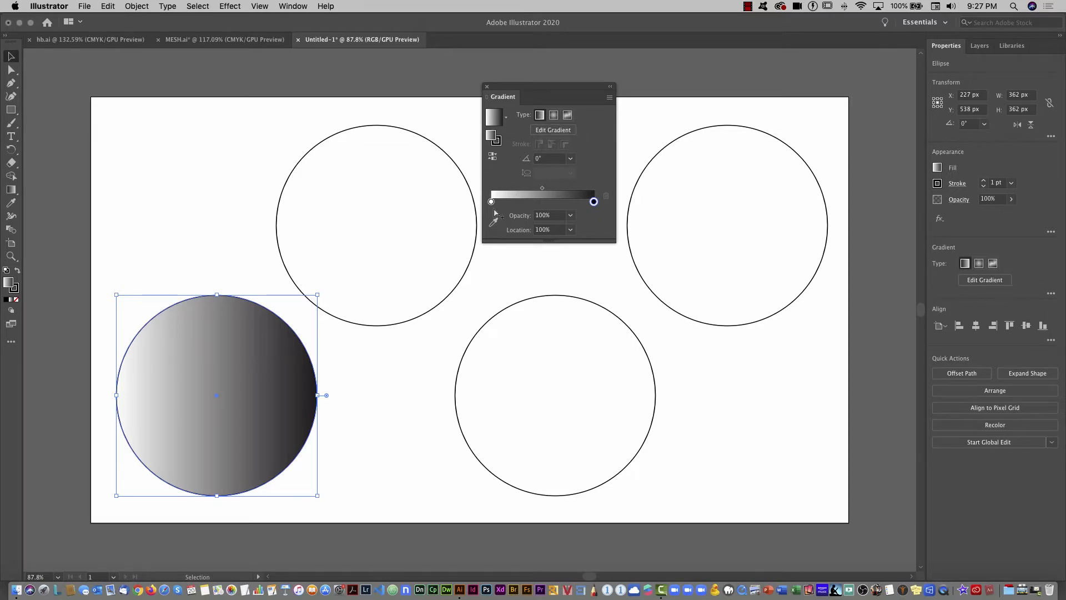
mouse_move(493, 204)
mouse_down()
mouse_move(521, 208)
mouse_move(501, 210)
mouse_up()
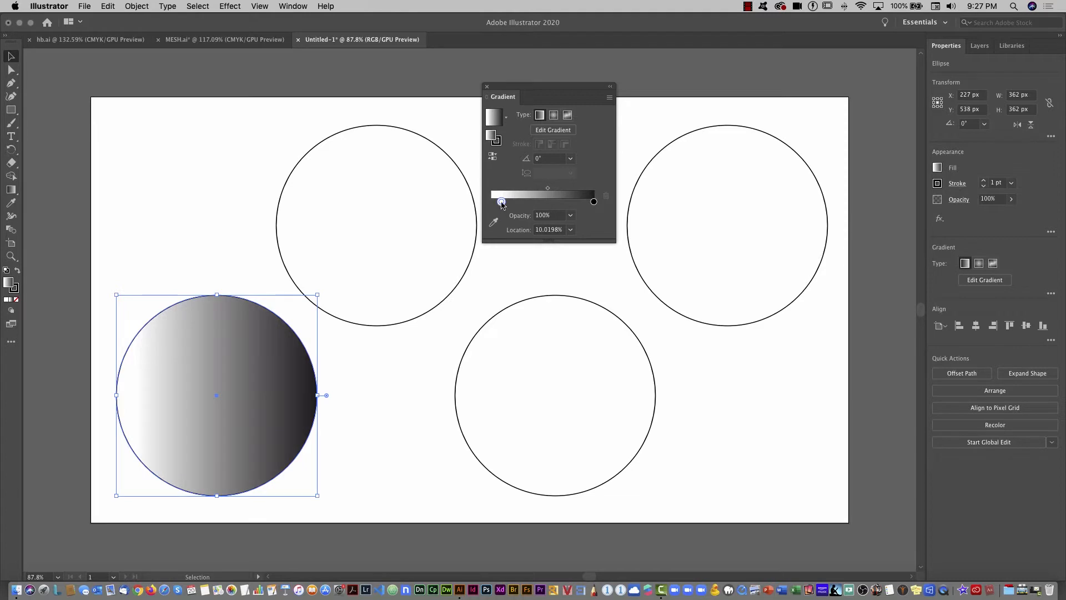
double_click(501, 202)
click(482, 237)
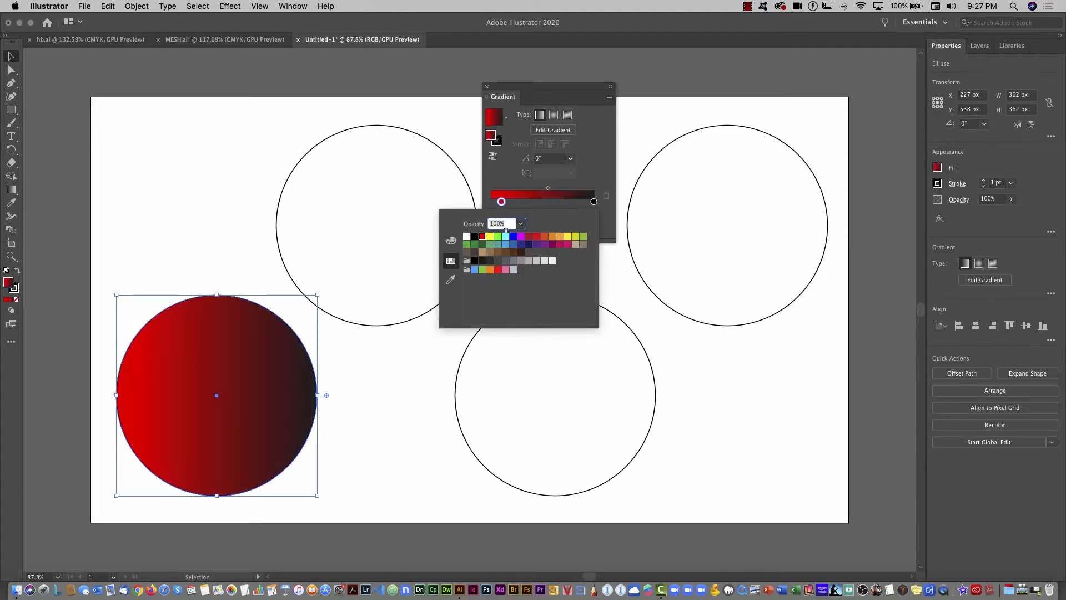
click(502, 203)
drag(502, 202, 486, 205)
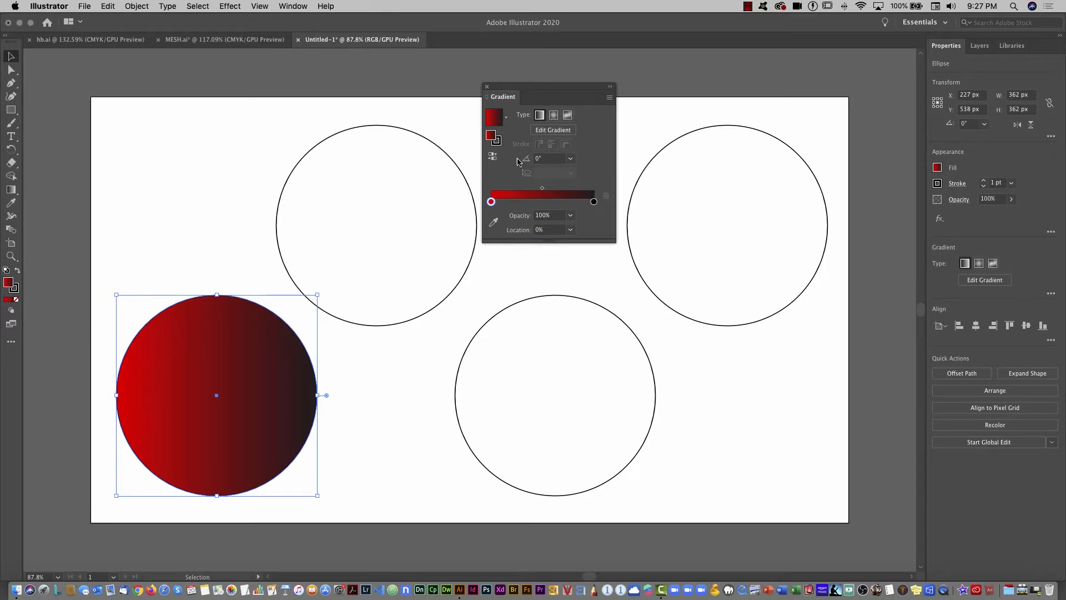
- Add an orange colour stop in the middle of the linear gradient, at a location of about 50%
click(543, 205)
double_click(543, 202)
click(552, 237)
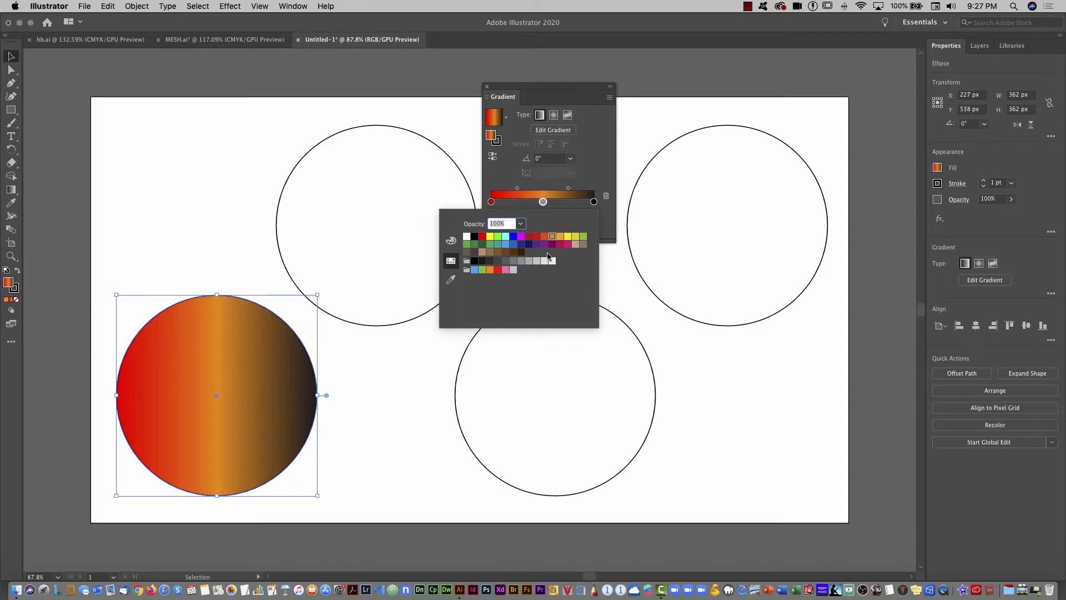
click(543, 205)
mouse_move(543, 202)
mouse_down()
mouse_move(527, 202)
mouse_move(543, 201)
mouse_up()
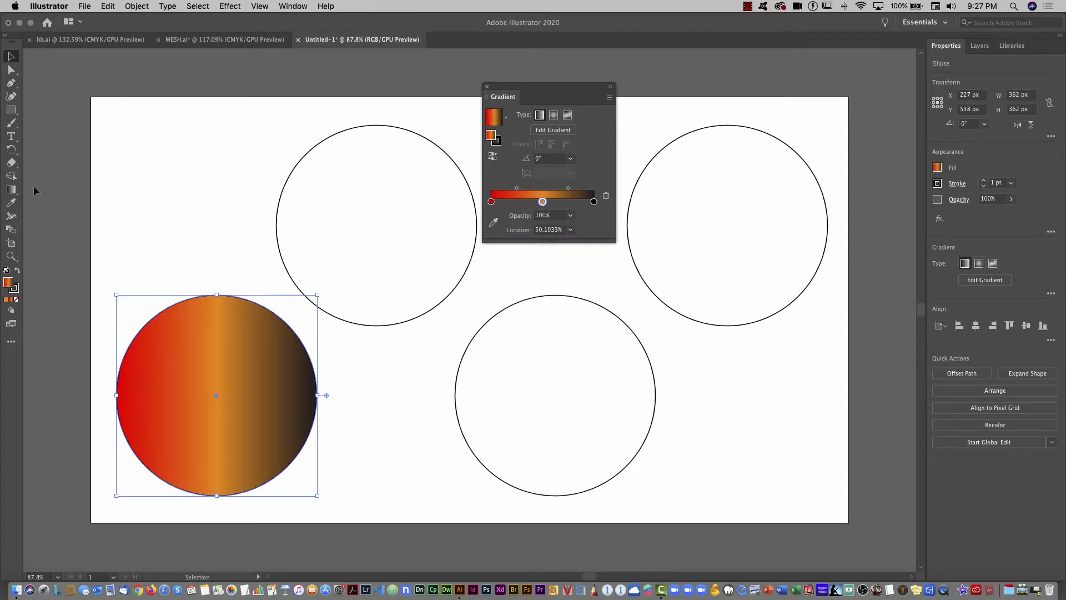
- Shift the black stop inward to about 95% and redraw the gradient diagonally from the circle's upper right to lower left, at about -131°
click(11, 189)
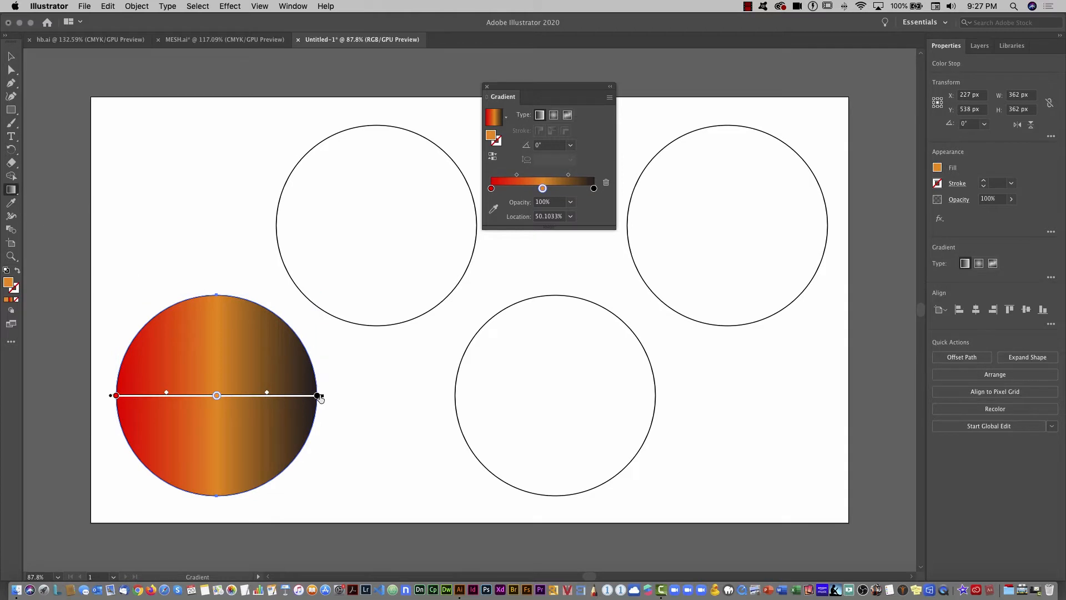
drag(317, 396, 293, 396)
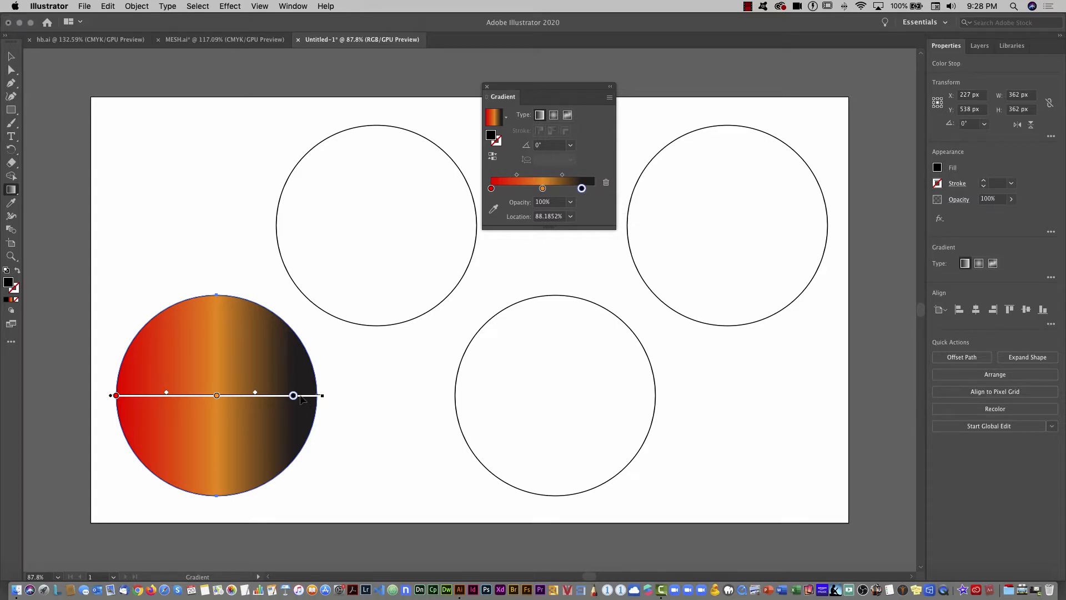
mouse_move(294, 396)
mouse_down()
mouse_move(308, 395)
mouse_move(321, 364)
mouse_move(310, 319)
mouse_move(322, 353)
mouse_up()
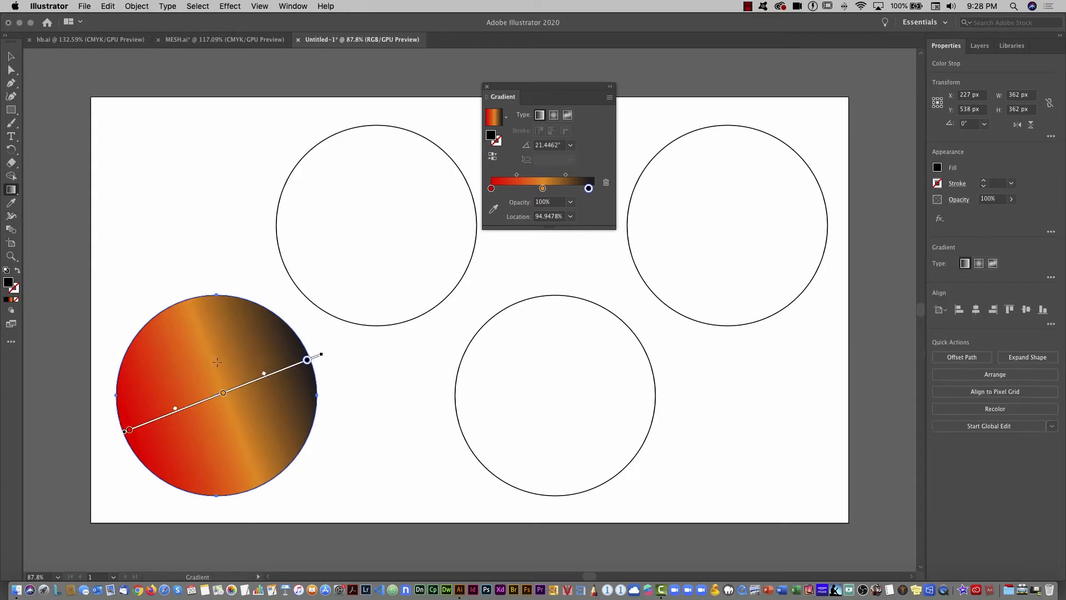
mouse_move(240, 390)
mouse_down()
mouse_move(213, 365)
mouse_move(238, 395)
mouse_up()
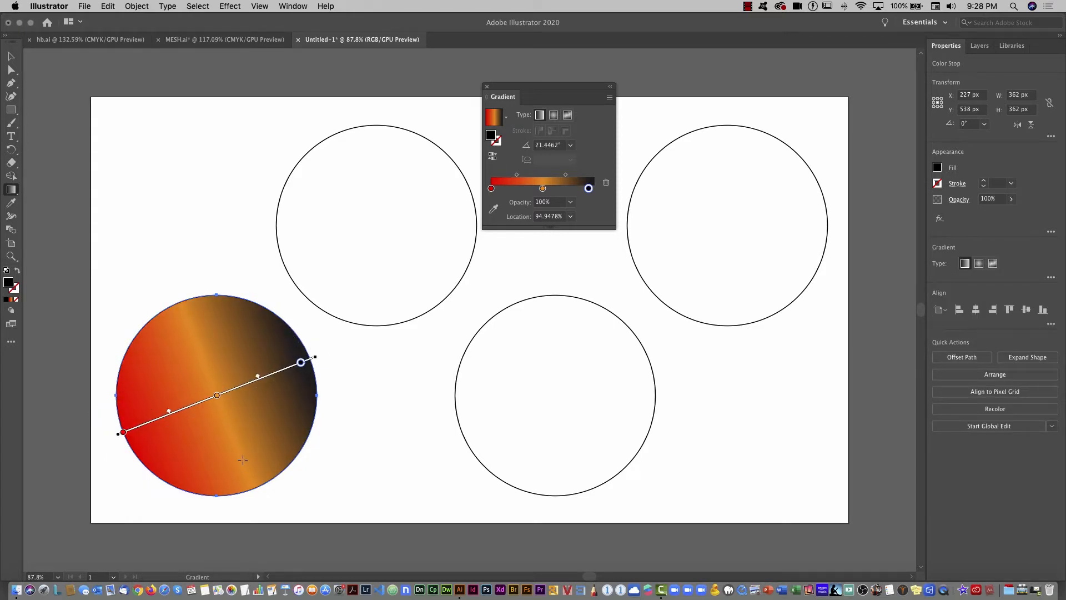
drag(193, 338, 256, 461)
drag(264, 343, 161, 460)
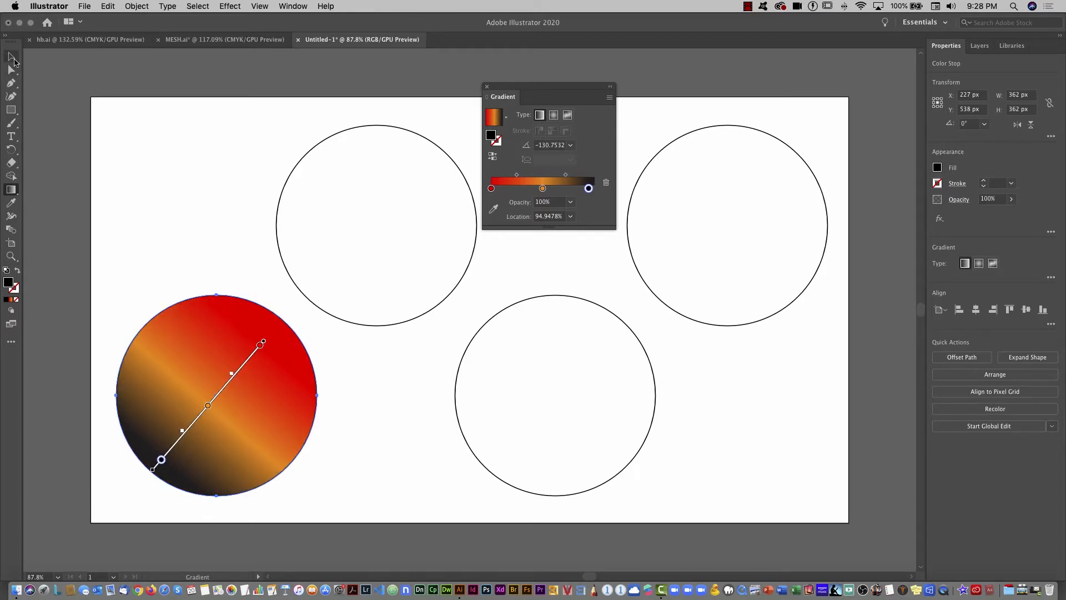
- Fill the upper-left circle with a radial gradient in the same colours and move its orange stop to about 47%
click(11, 56)
click(361, 217)
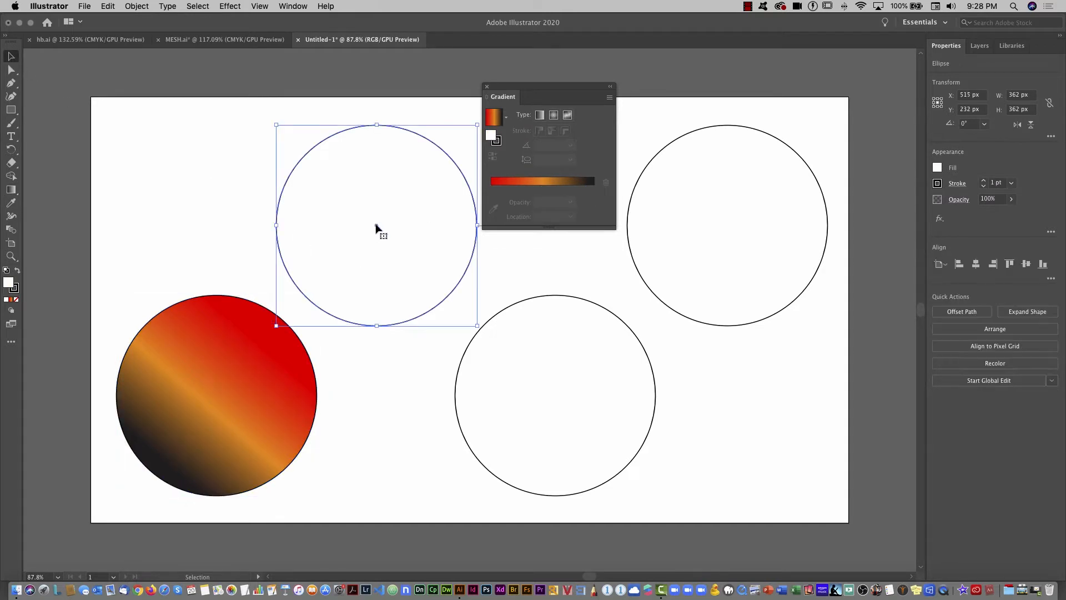
click(554, 115)
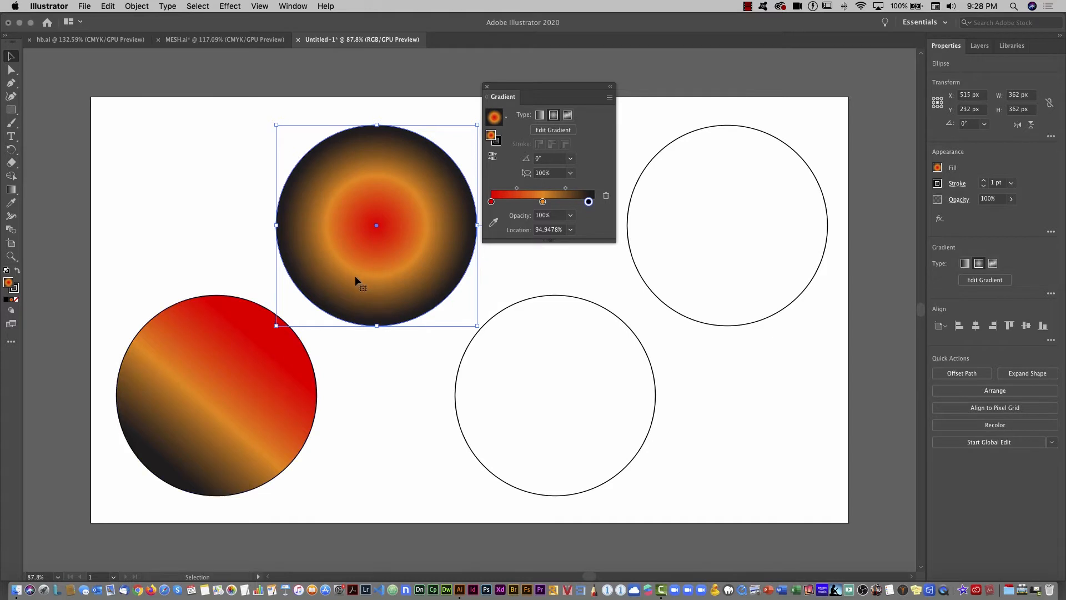
drag(542, 203, 539, 202)
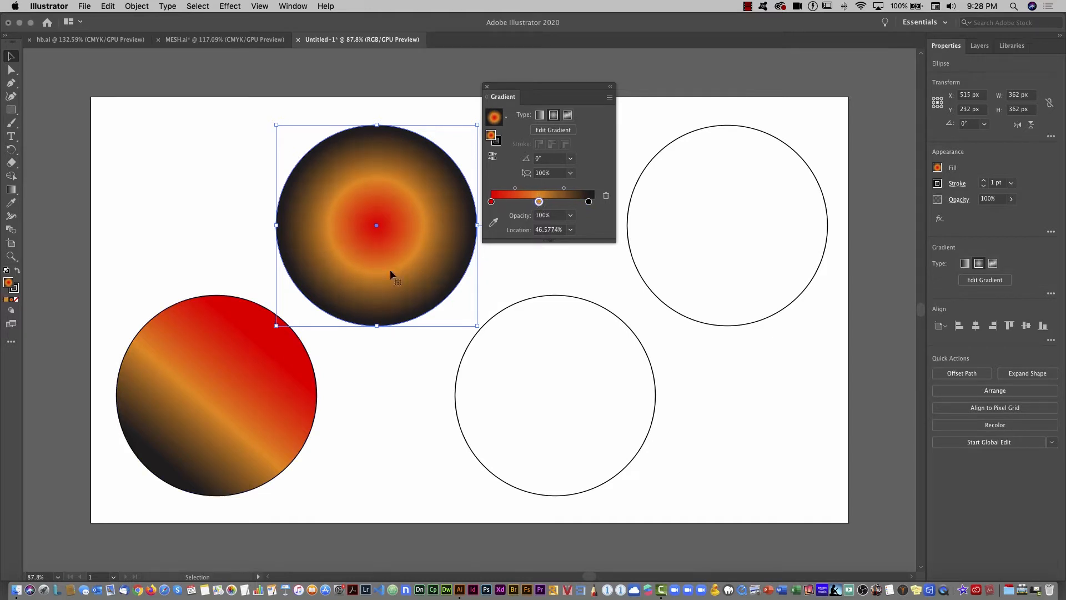
- Shift the radial gradient's centre down and left, pull the red-orange midpoint inward, and stretch it into a wider ellipse with about 81% aspect ratio
click(11, 190)
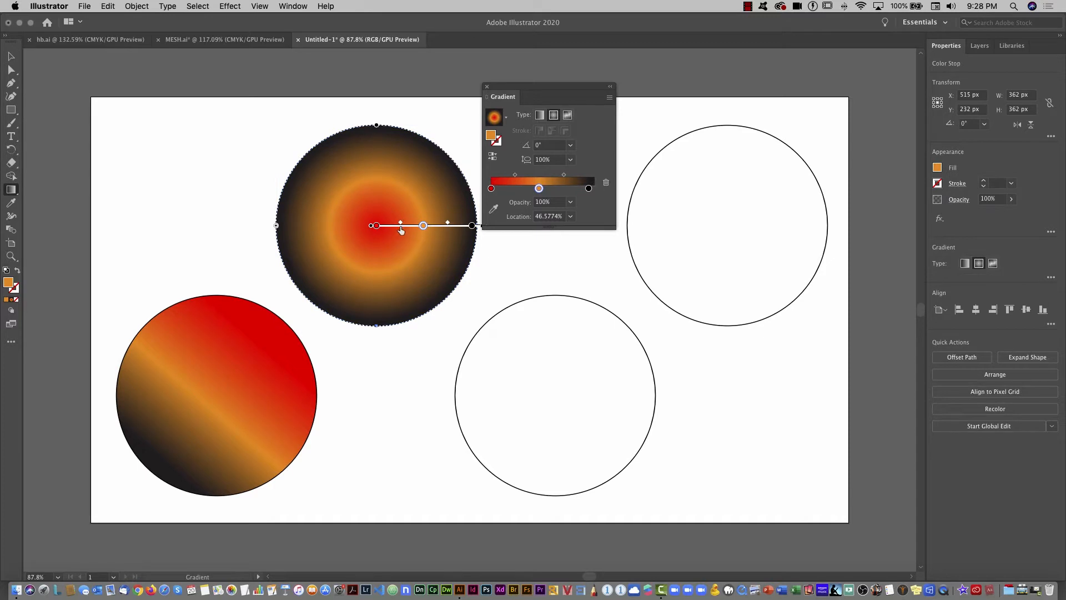
mouse_move(400, 224)
mouse_down()
mouse_move(369, 229)
mouse_move(383, 233)
mouse_up()
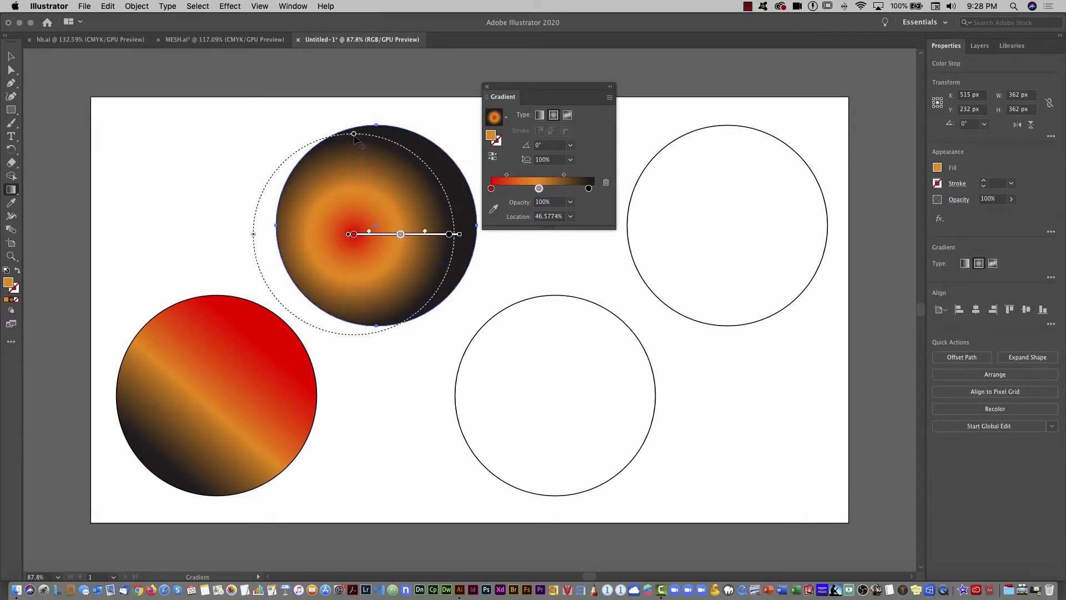
mouse_move(354, 134)
mouse_down()
mouse_move(353, 163)
mouse_move(355, 152)
mouse_up()
drag(254, 234, 218, 238)
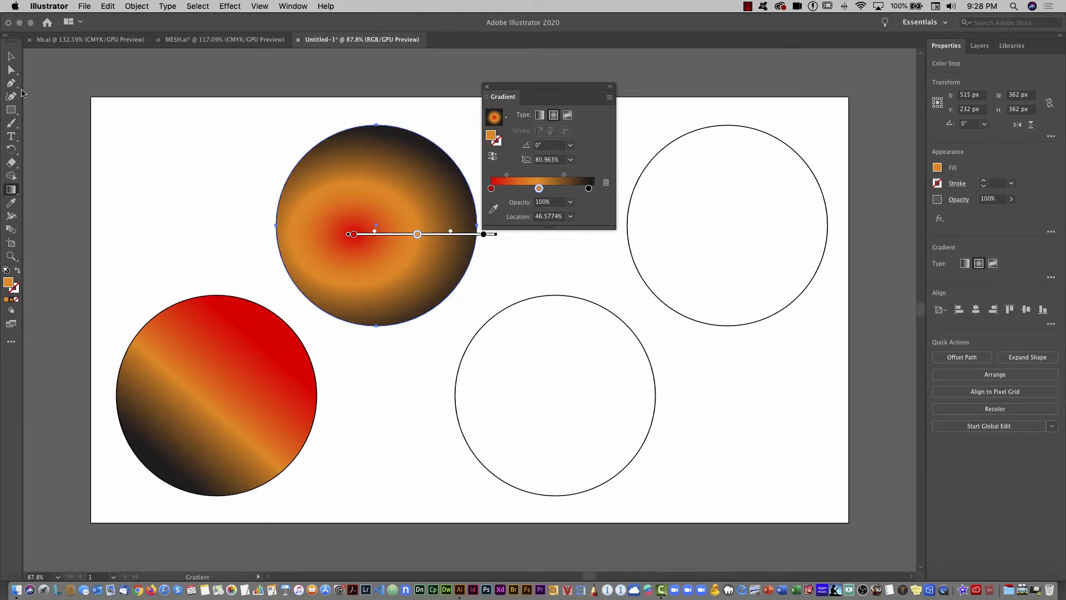
- Apply a freeform points gradient to the upper-right circle and move its brown point down and right into the circle's upper-right area
click(11, 56)
click(709, 187)
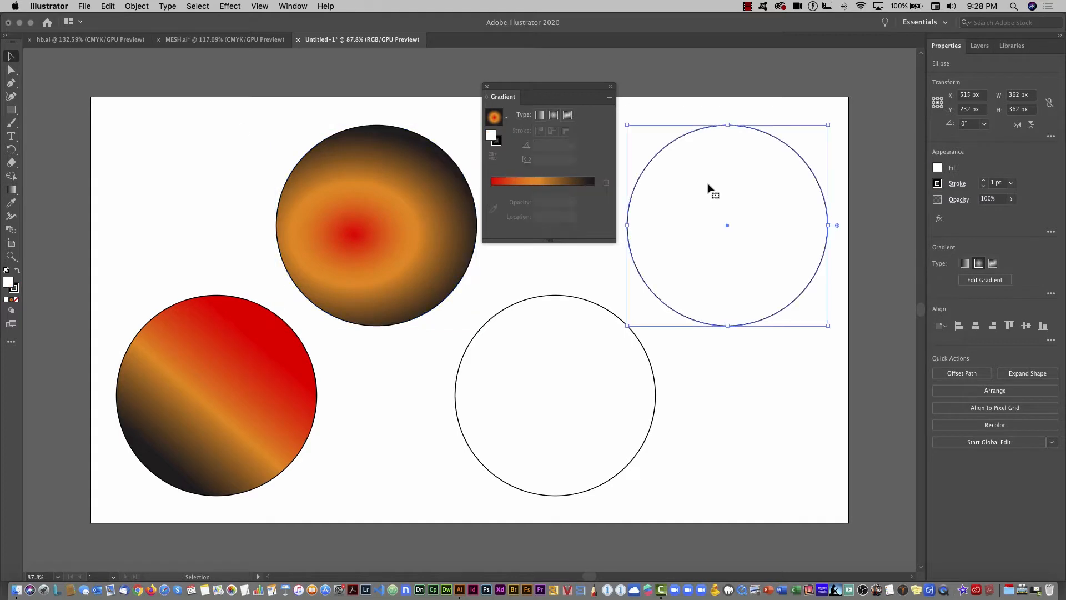
click(567, 116)
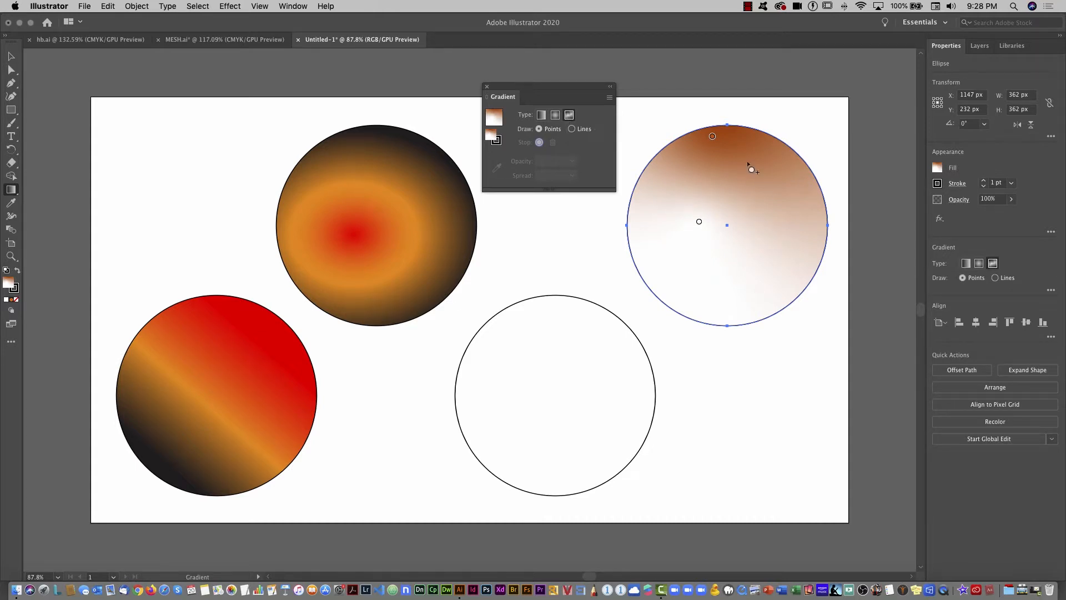
drag(714, 138, 758, 167)
click(758, 168)
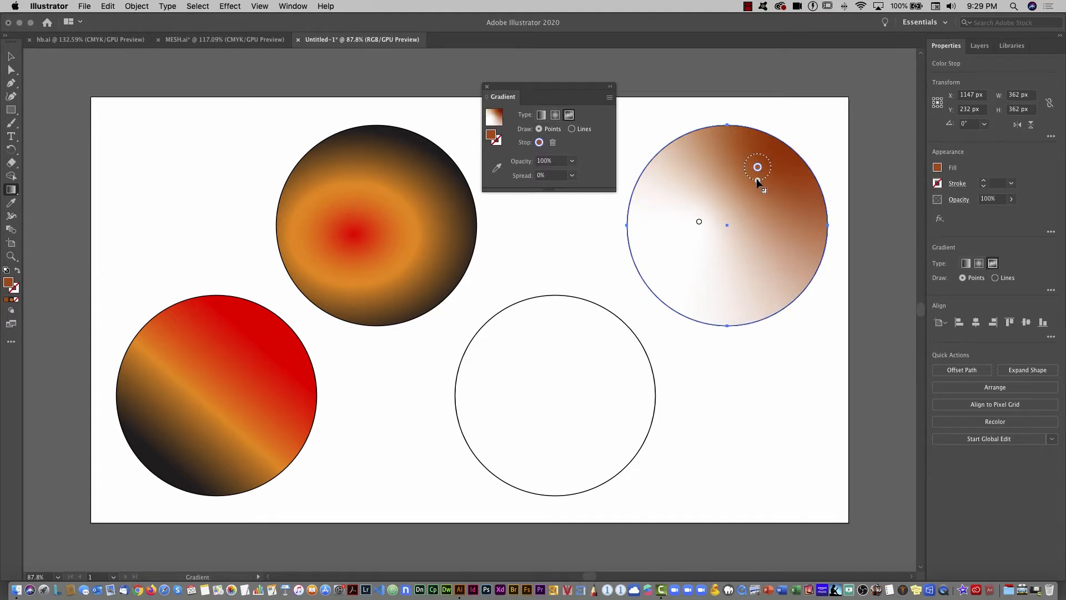
mouse_move(758, 181)
mouse_down()
mouse_move(758, 201)
mouse_move(761, 186)
mouse_up()
- Move the freeform gradient's white point toward the circle's left side and recolour it yellow
drag(700, 222, 680, 236)
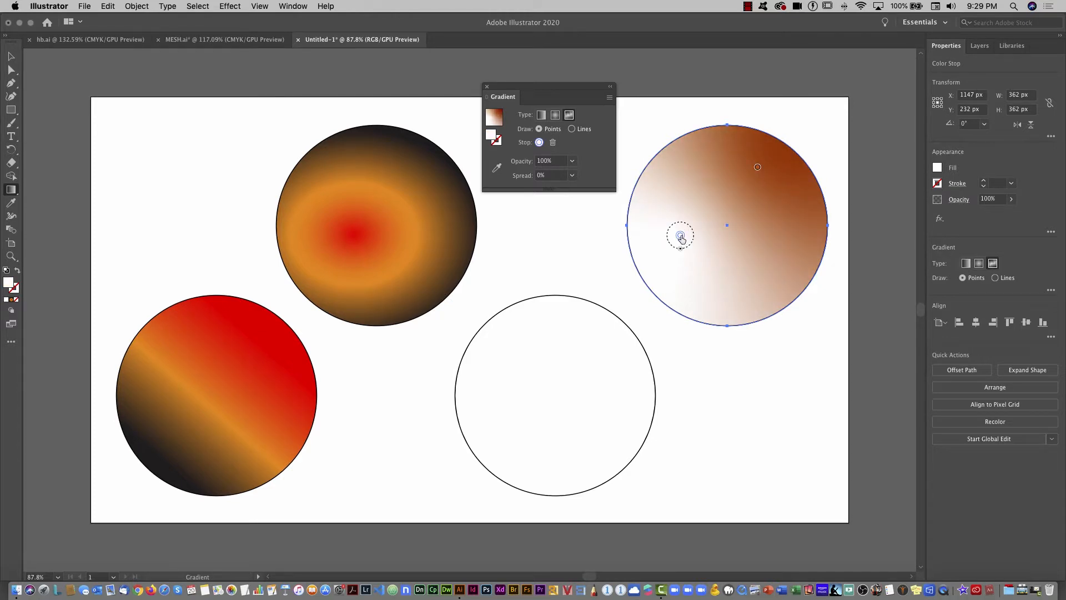
double_click(681, 236)
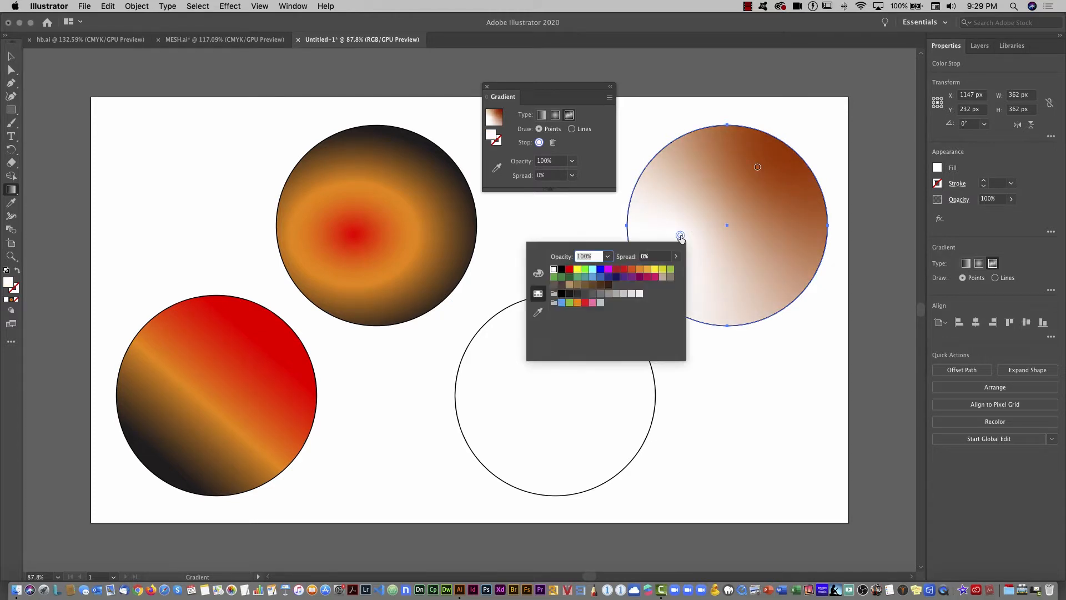
click(656, 271)
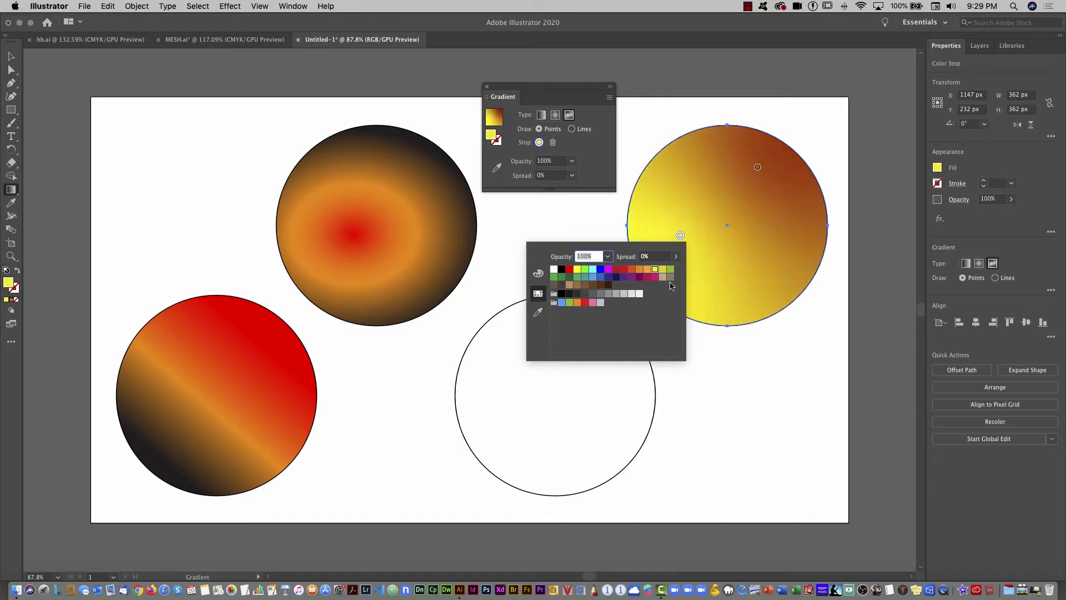
click(778, 257)
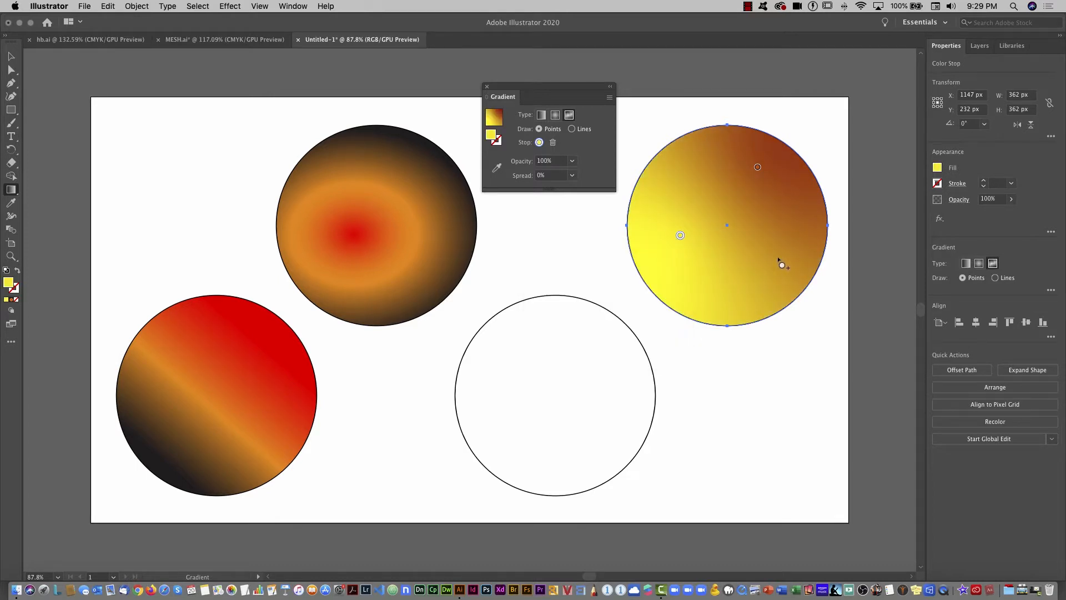
- Add a third colour point in the lower-right part of the freeform gradient circle and colour it light green
click(780, 259)
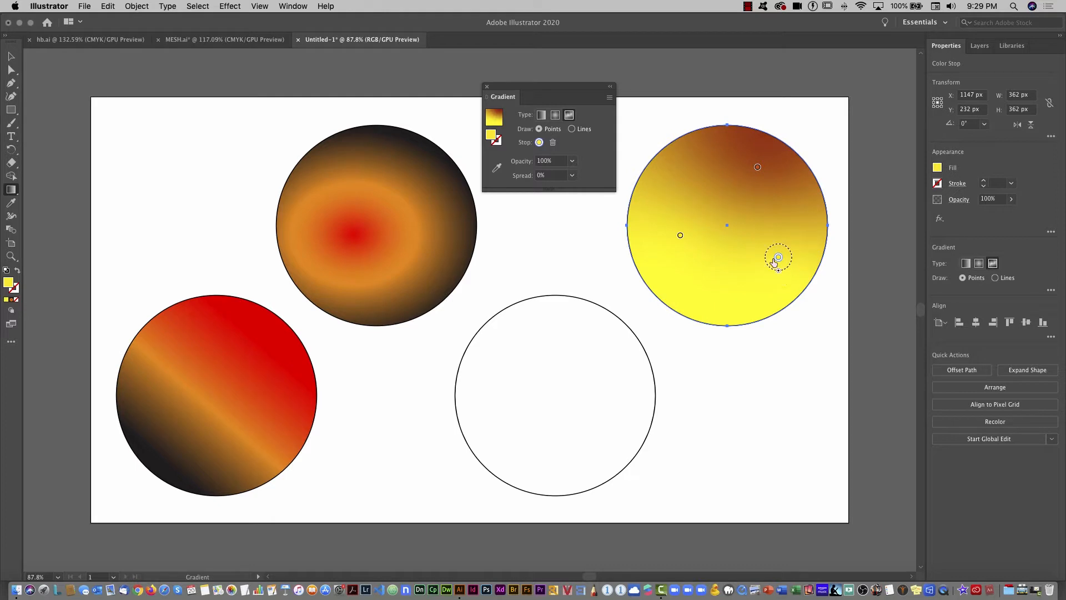
double_click(779, 258)
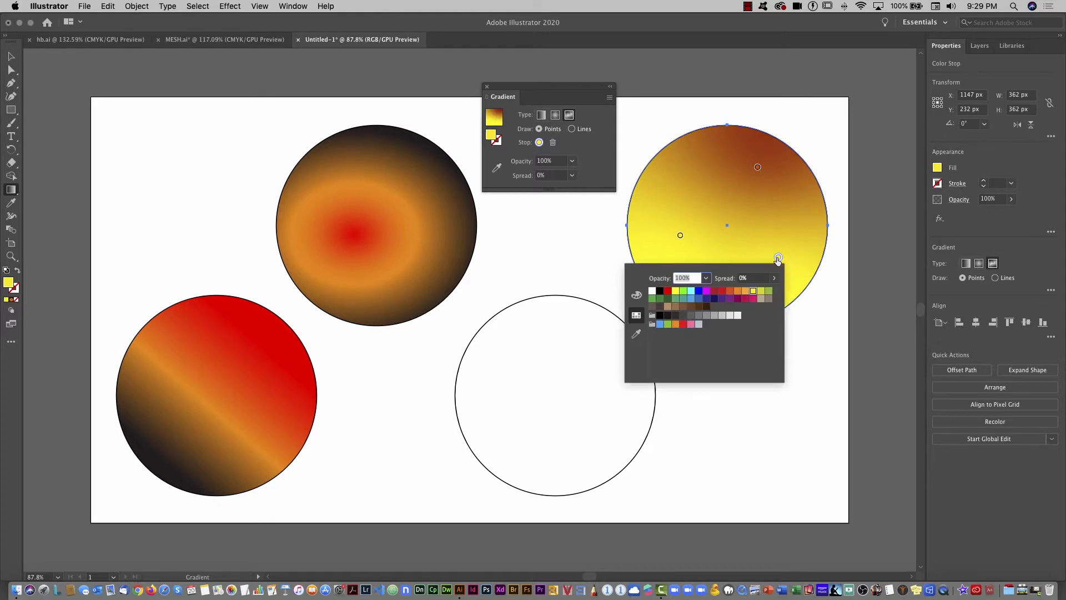
click(699, 292)
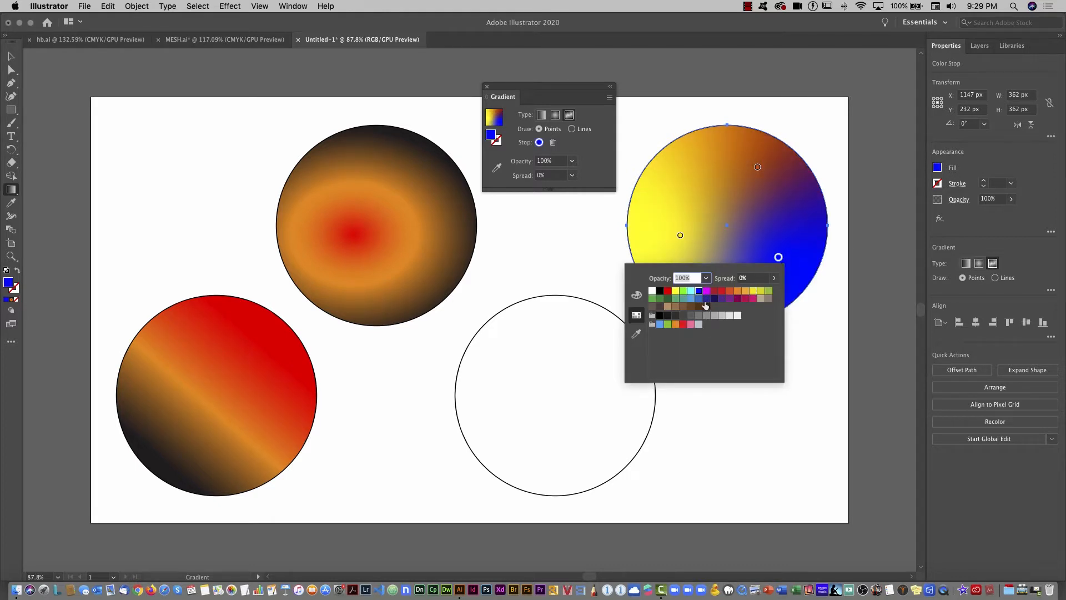
click(769, 292)
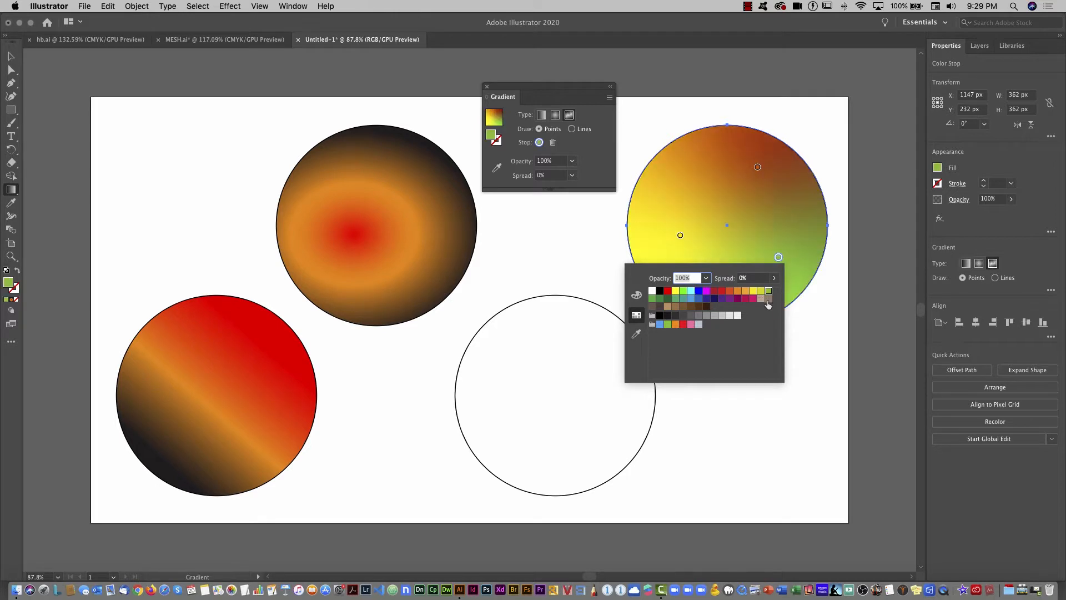
click(778, 256)
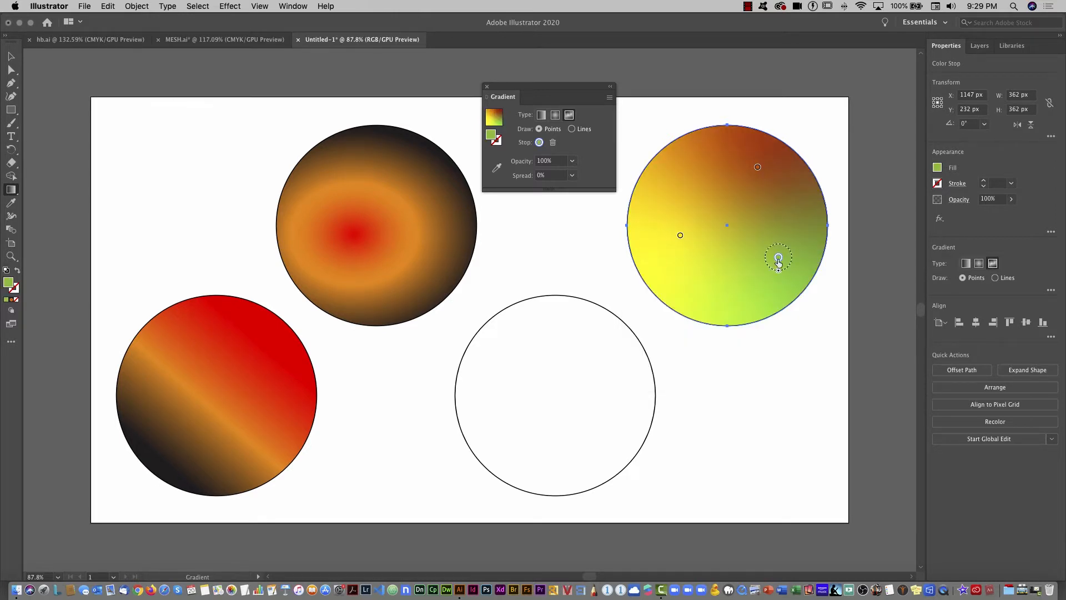
- Reposition the green, yellow and brown points slightly lower within the circle to rebalance the freeform colour blend
drag(779, 259, 765, 281)
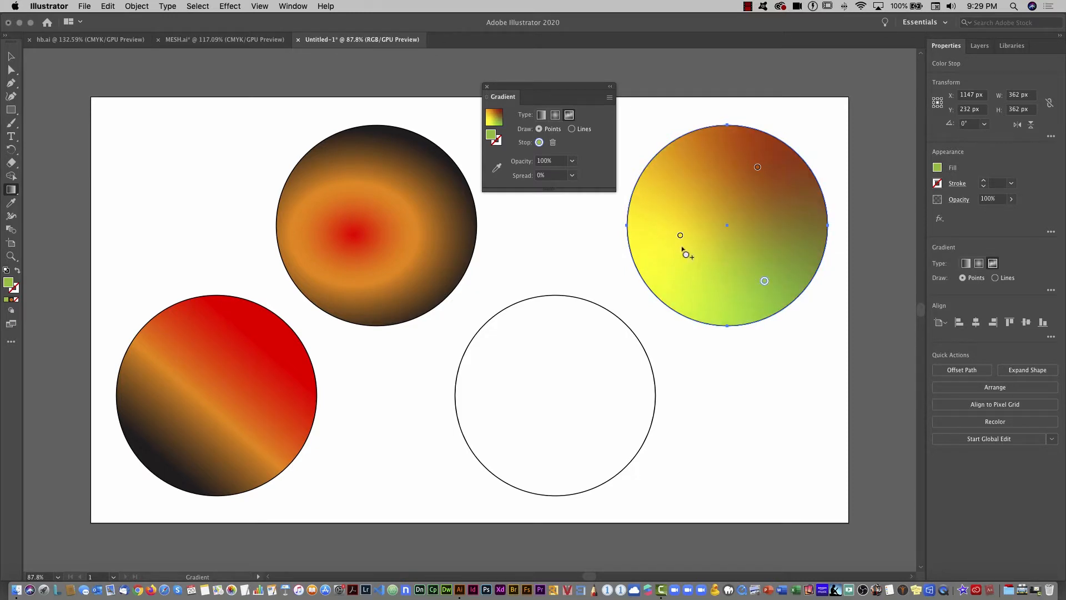
mouse_move(681, 241)
mouse_down()
mouse_move(690, 278)
mouse_move(674, 257)
mouse_up()
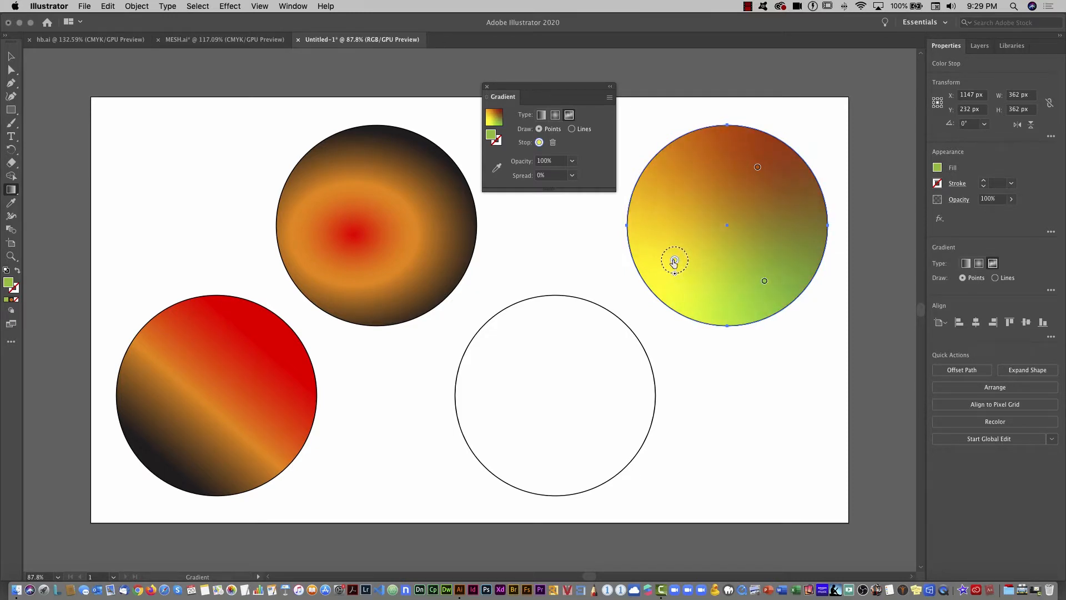
drag(759, 168, 757, 191)
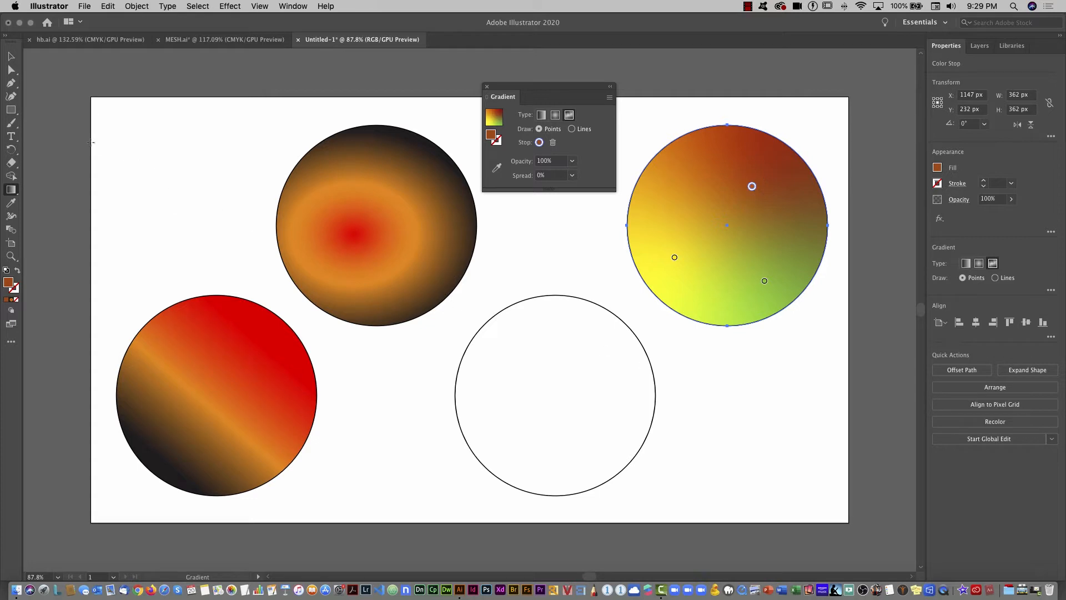
- Move the unfilled circle slightly down and left, to about X 820 px and Y 547 px
key(v)
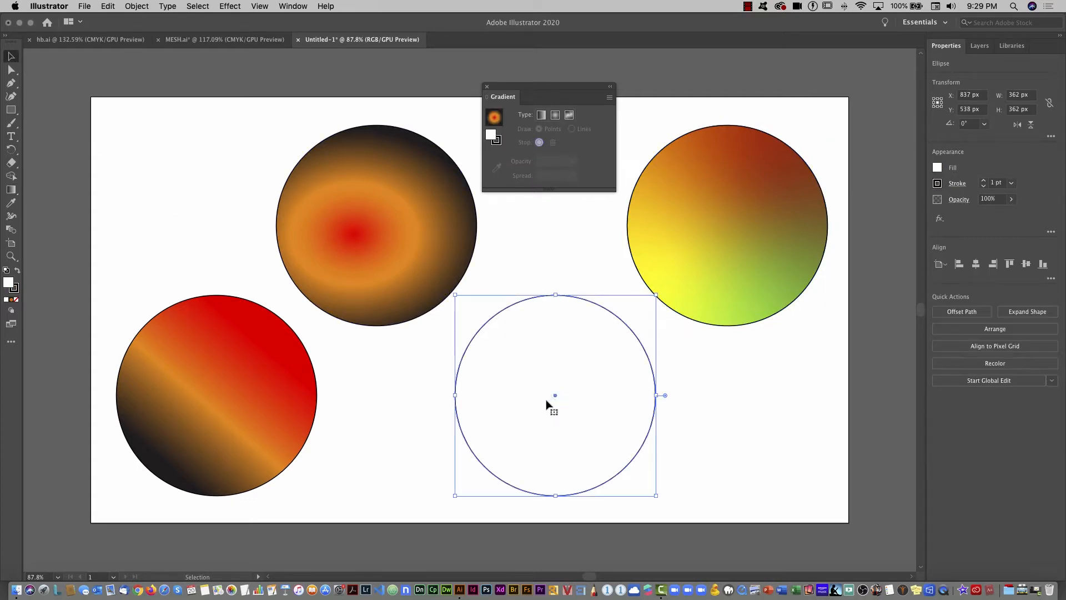
drag(549, 403, 540, 408)
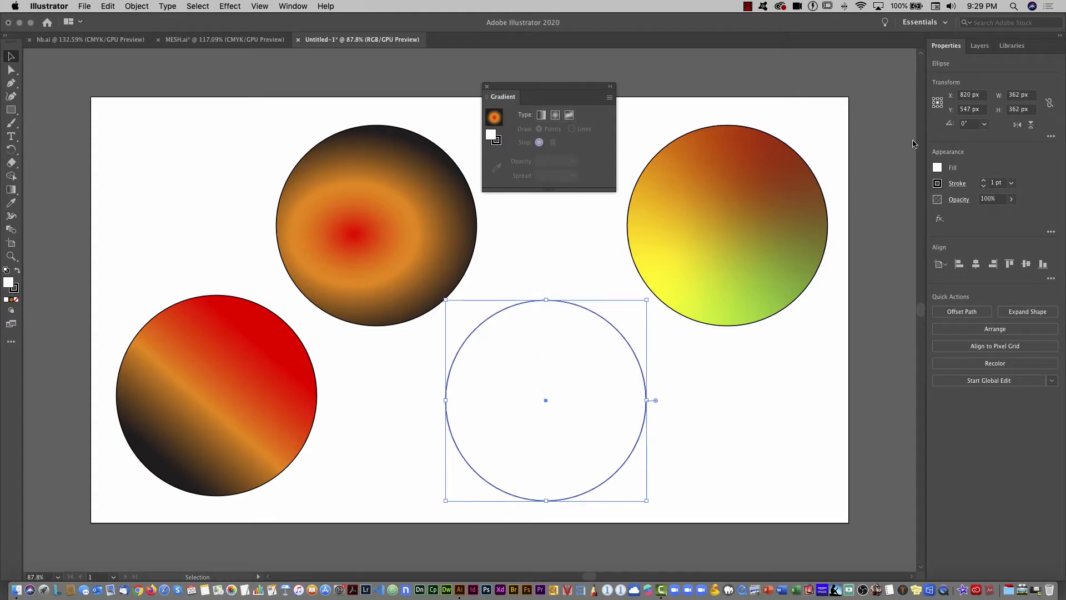
- Fill the blank lower circle with solid red and add two gradient mesh points, one toward its upper left and one toward its lower right
click(937, 168)
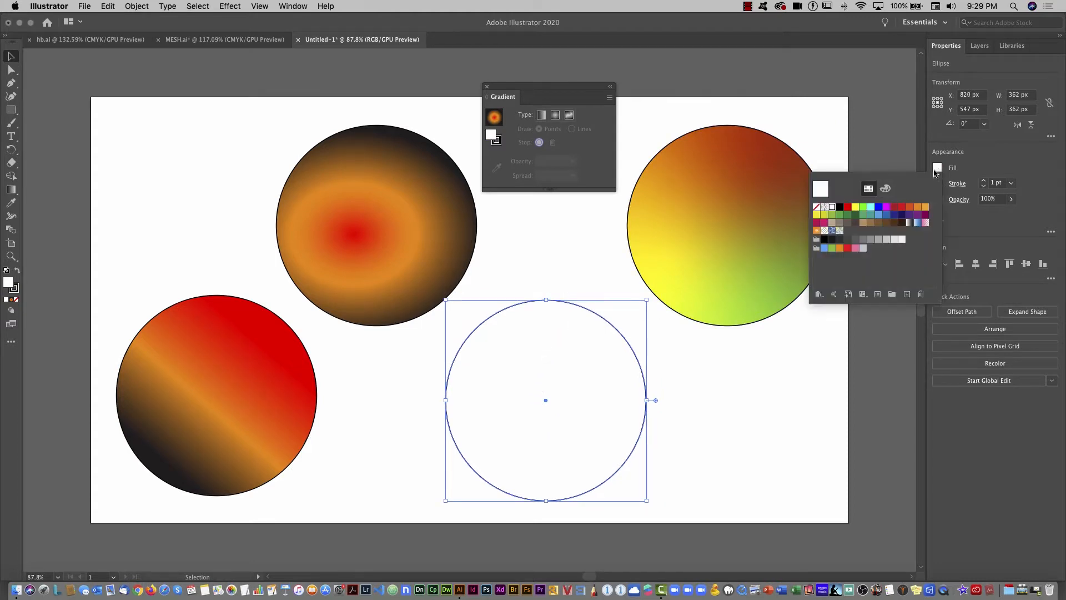
click(900, 208)
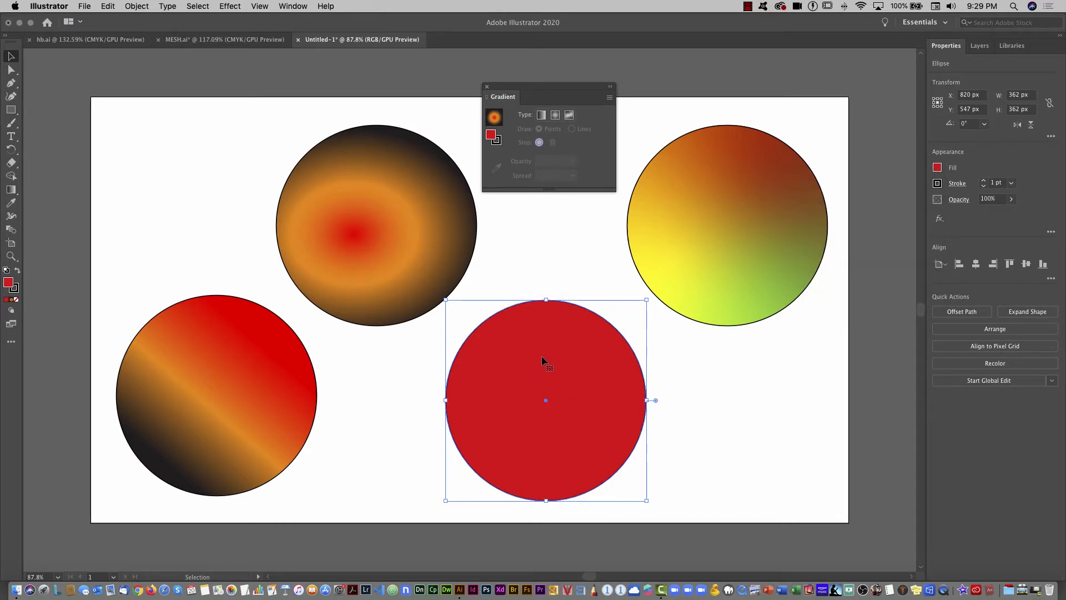
key(u)
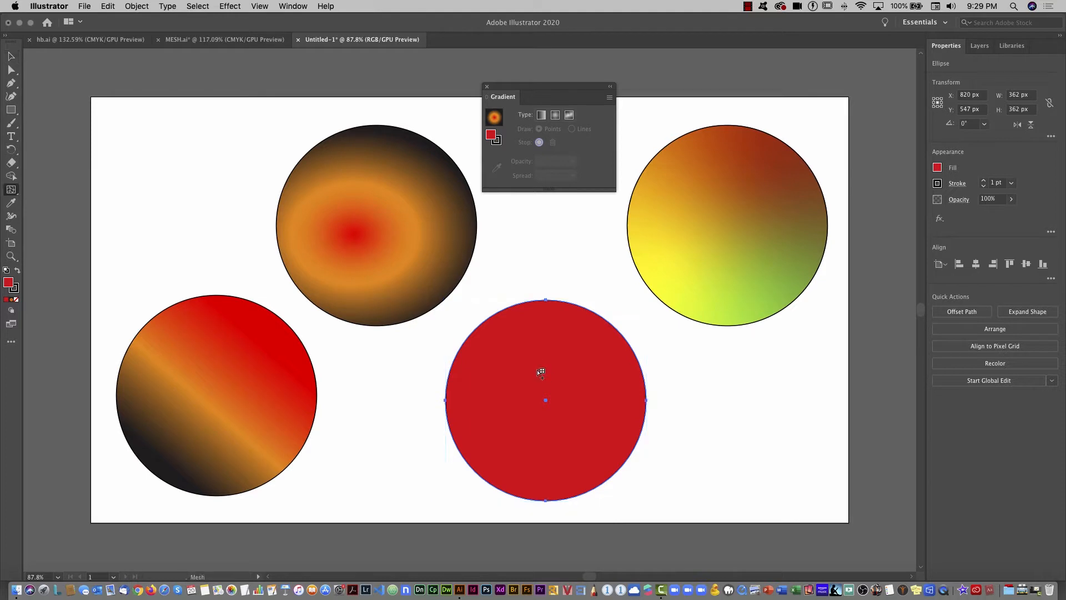
click(10, 190)
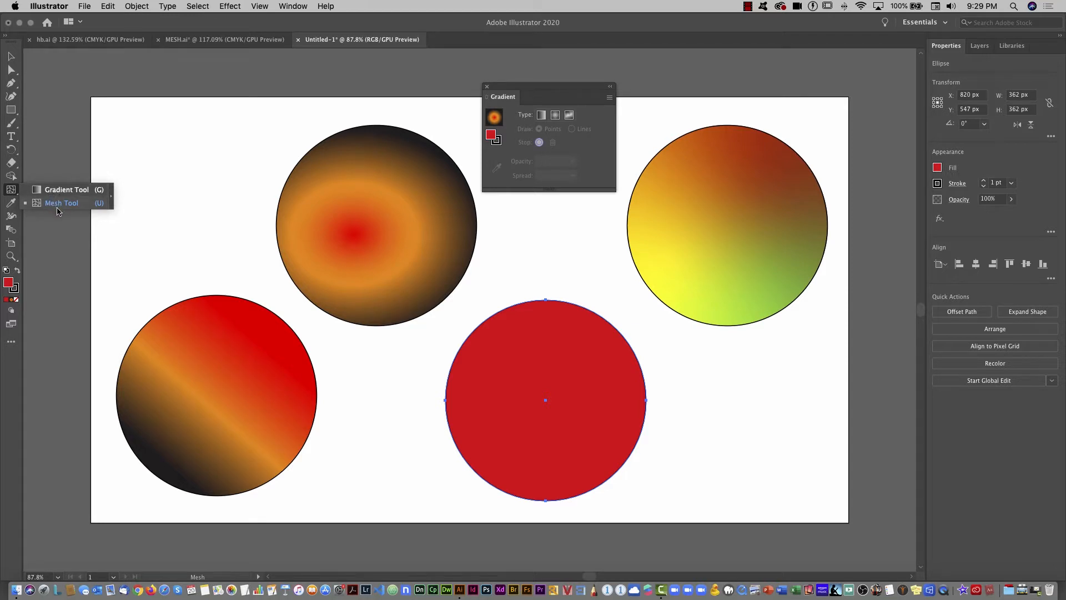
click(12, 192)
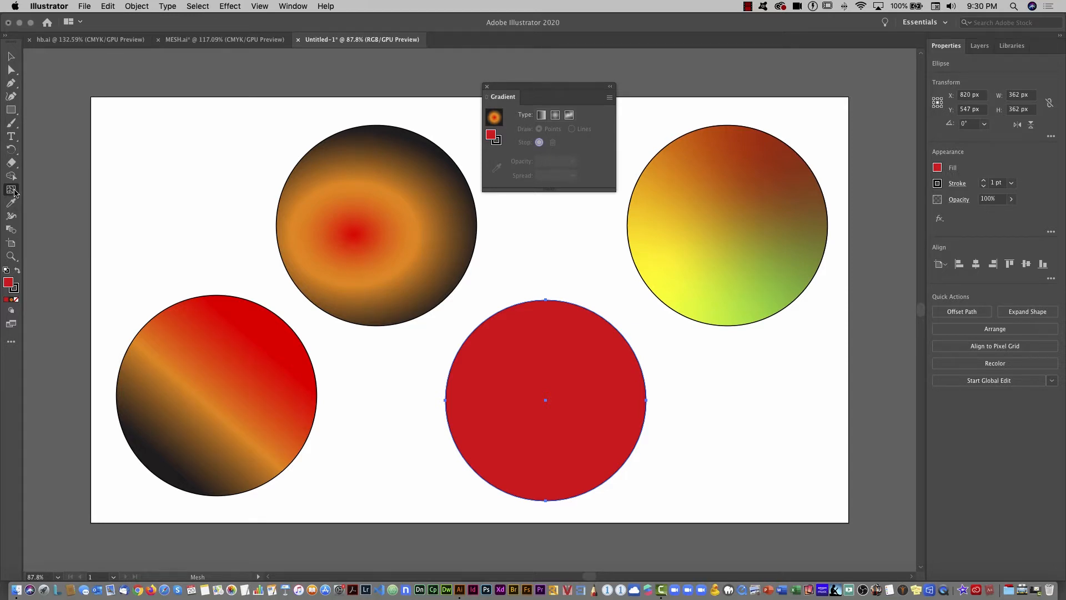
click(501, 345)
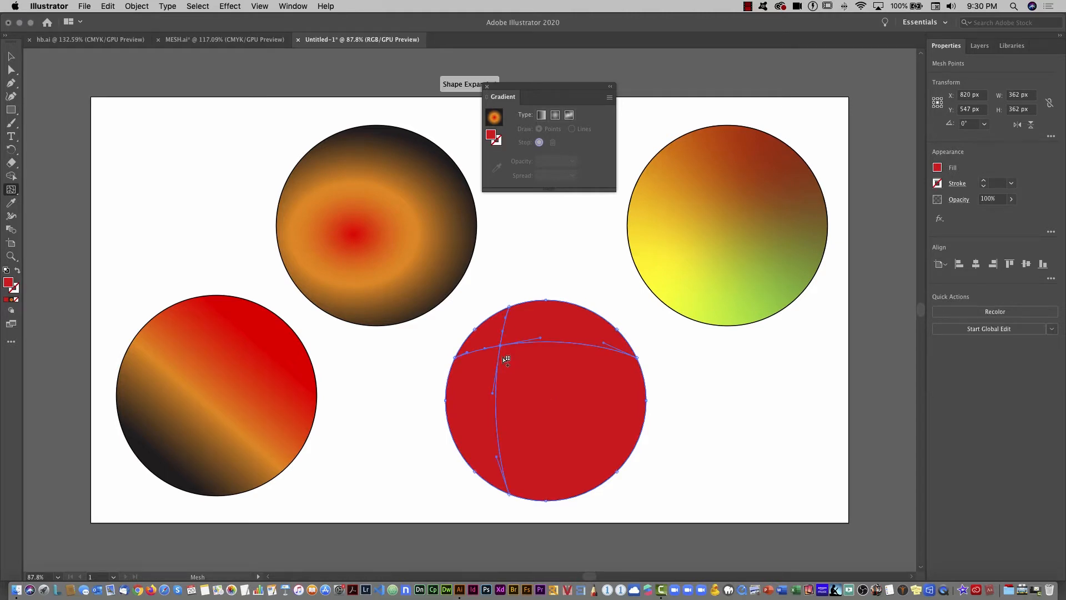
click(600, 467)
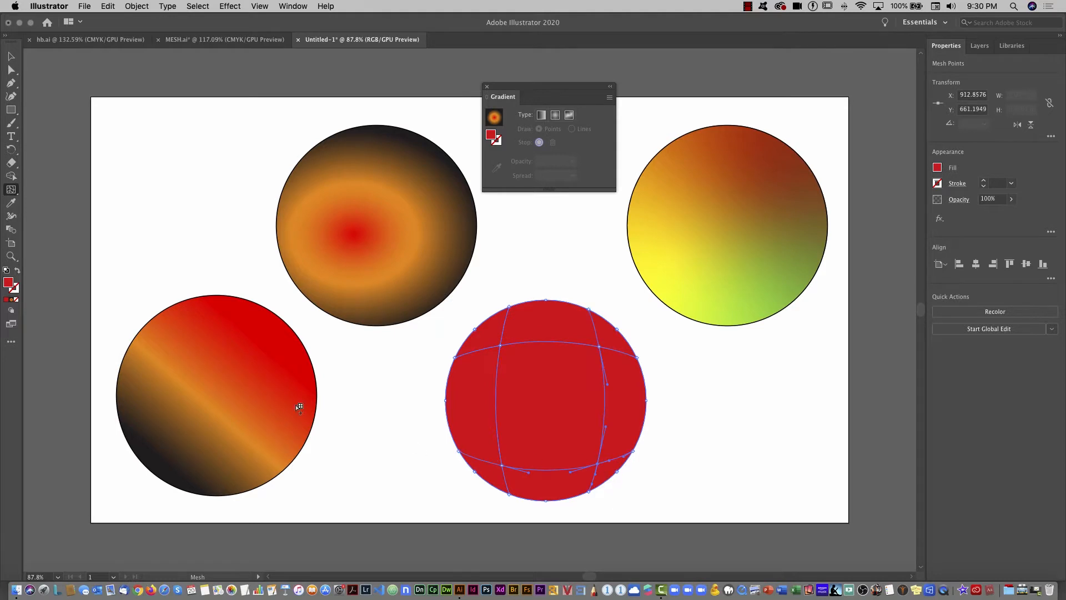
- Recolour the inner lower-right mesh point of the red circle to dark red 911C24 by setting its R value to 145
click(11, 69)
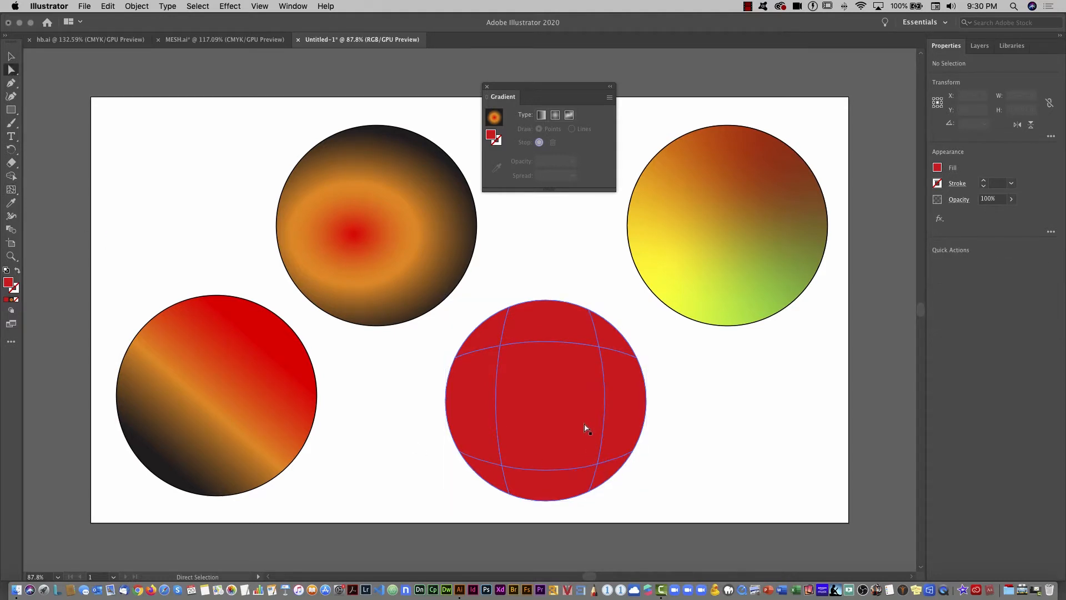
click(598, 464)
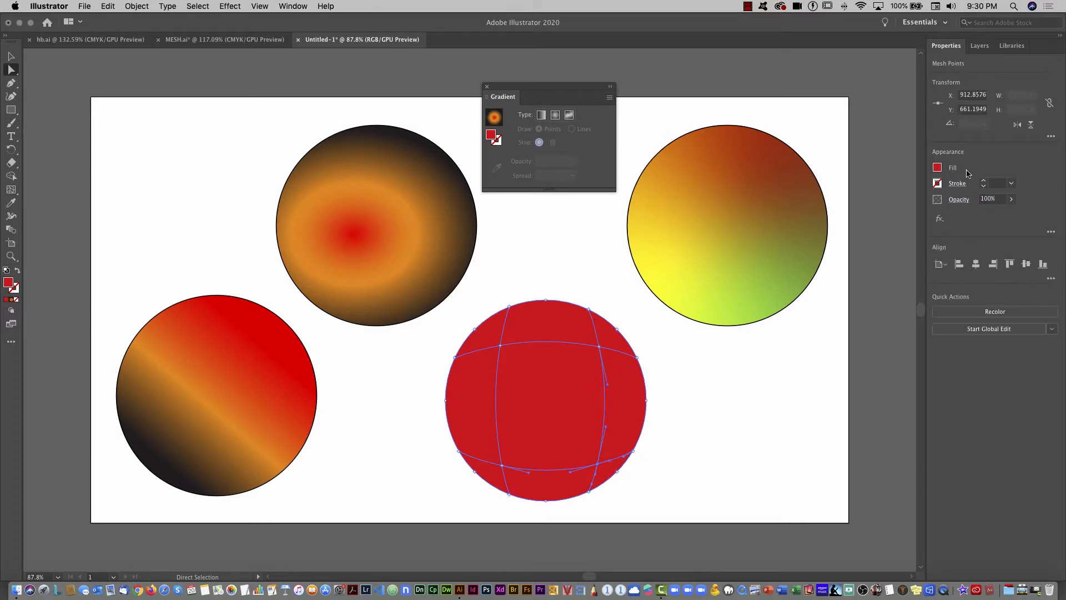
click(938, 168)
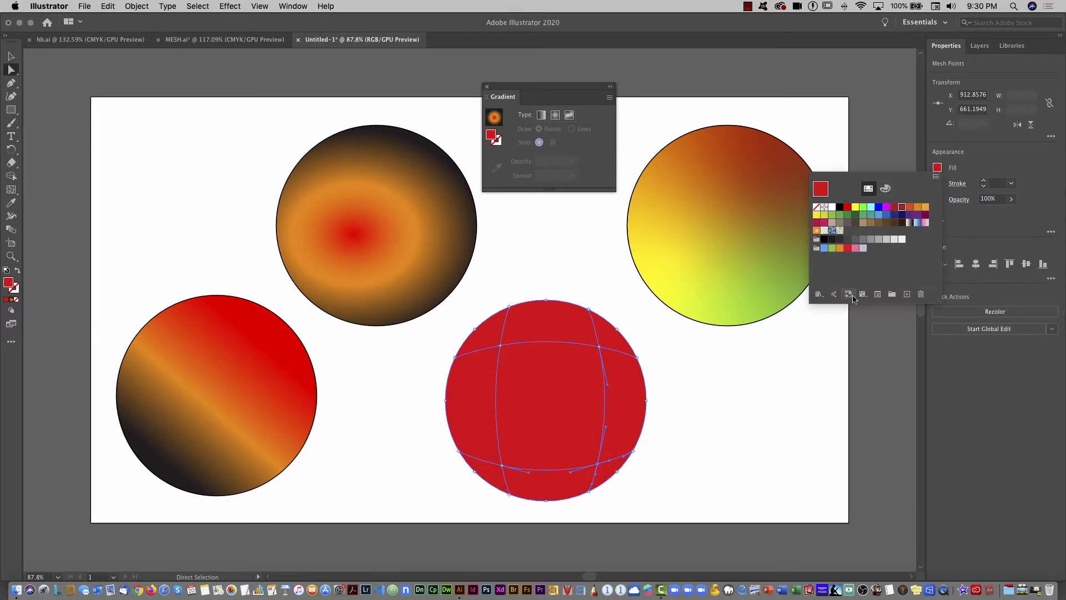
click(886, 189)
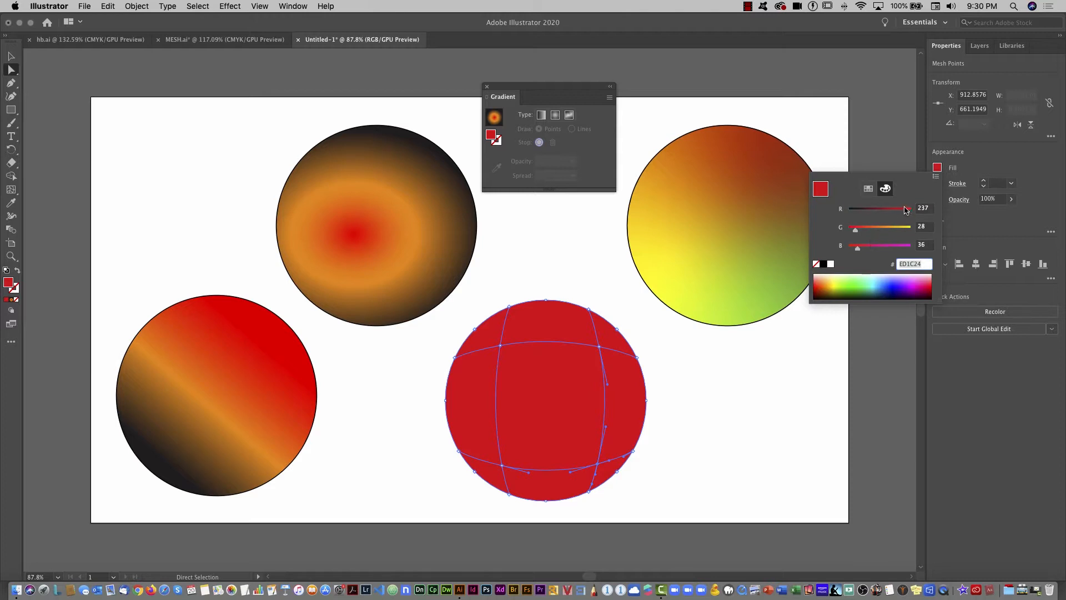
drag(907, 210, 885, 215)
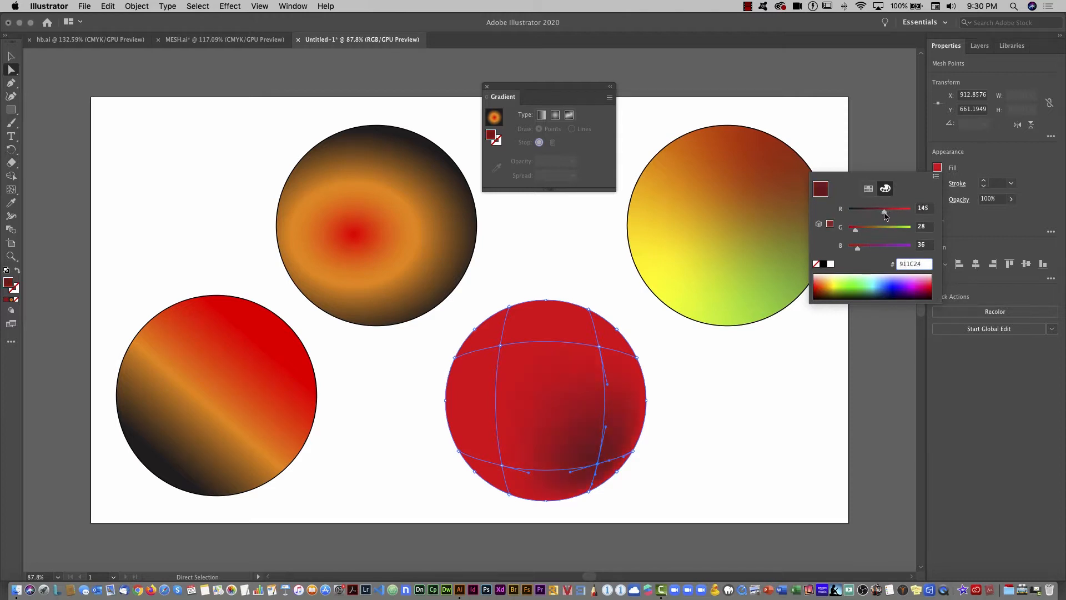
- Darken the mesh point on the circle's lower-right edge to near-black 041C24 by setting its R value to 4
click(588, 493)
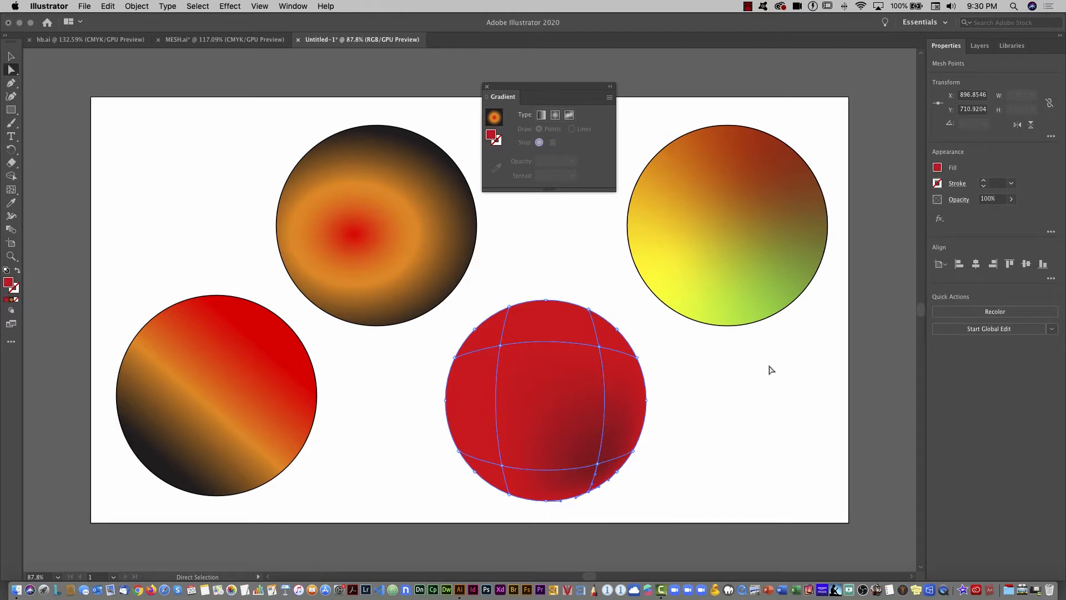
click(938, 168)
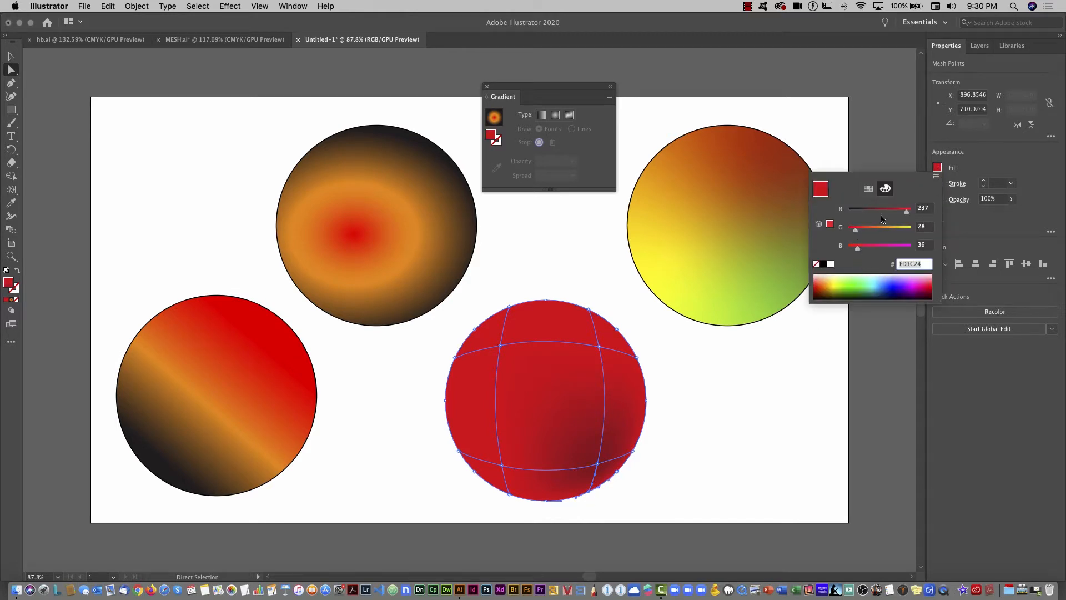
drag(882, 213, 850, 211)
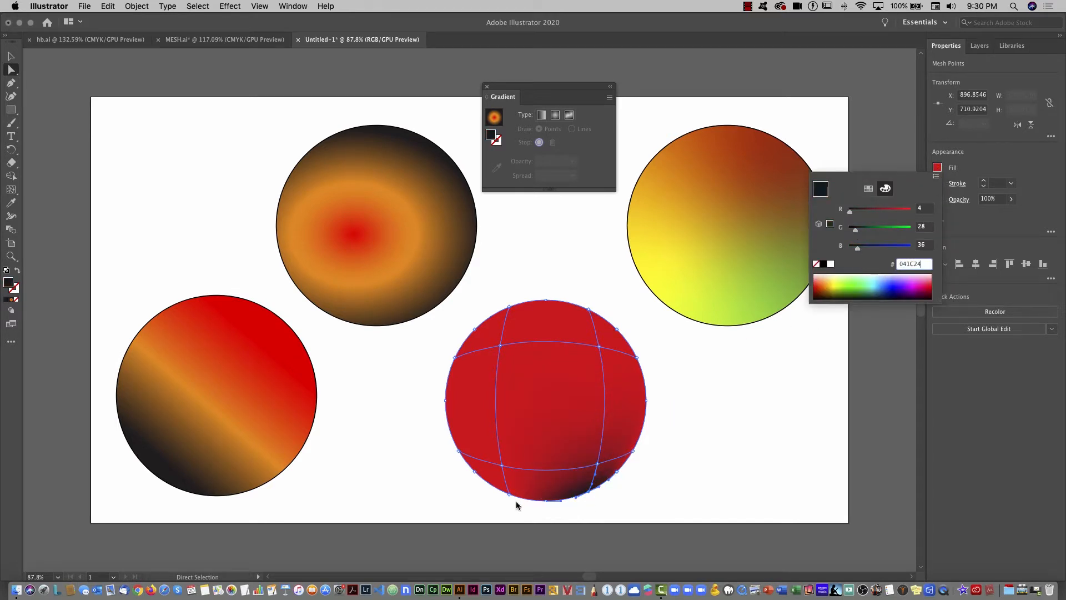
key(Escape)
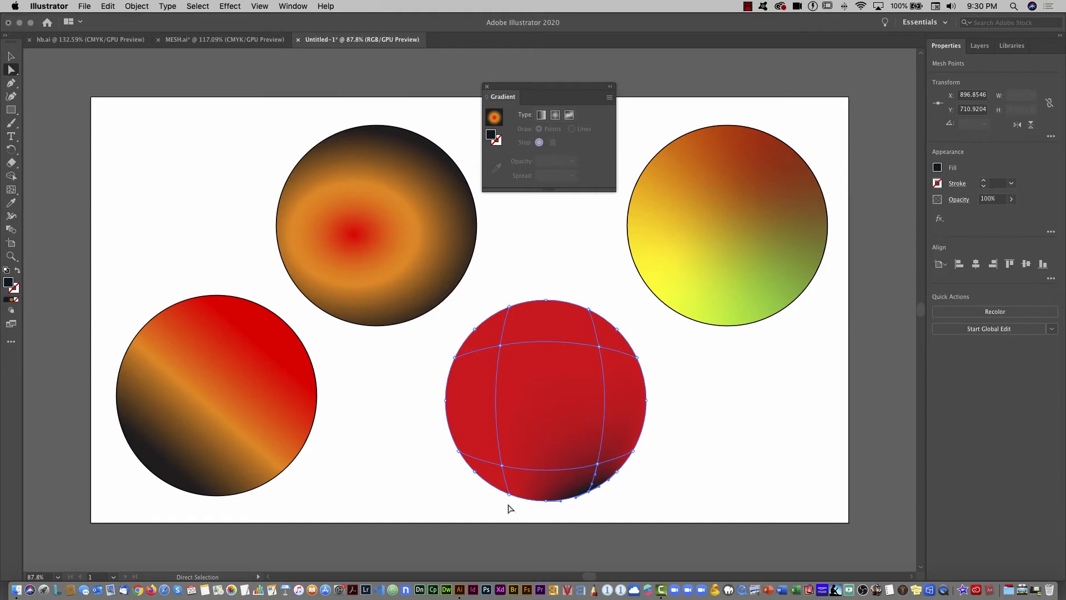
- Display the Color panel beside the mesh circle and recolour the mesh point on the circle's lower-left edge dark brown, about 671F00
click(296, 6)
click(311, 218)
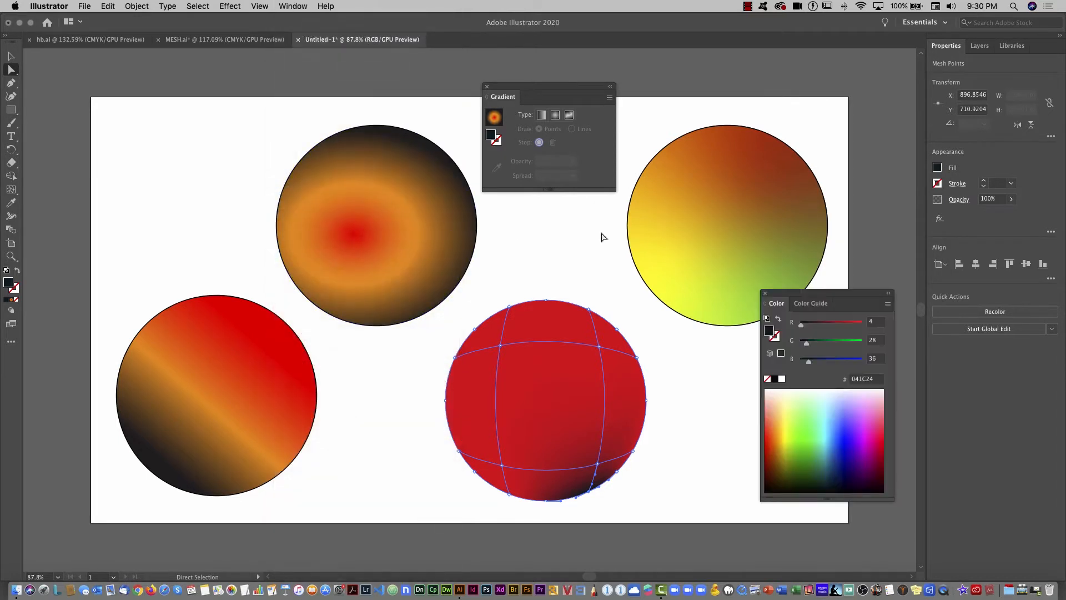
drag(828, 295, 772, 281)
drag(501, 500, 516, 492)
drag(747, 448, 718, 453)
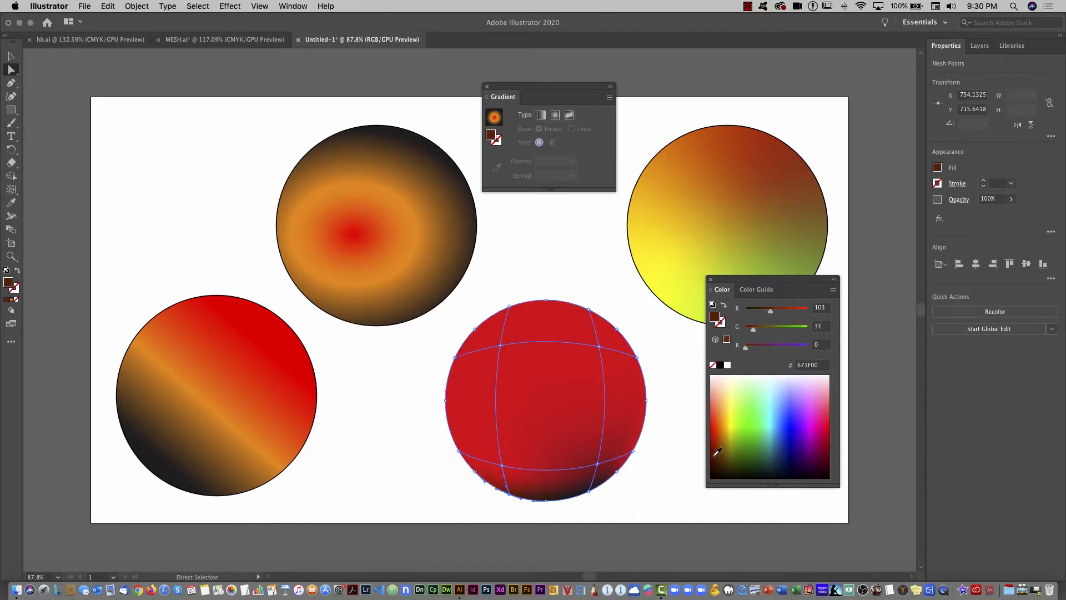
- Recolour the inner upper-left mesh point pale yellow FEFF8D as a highlight on the red circle
click(501, 345)
click(727, 398)
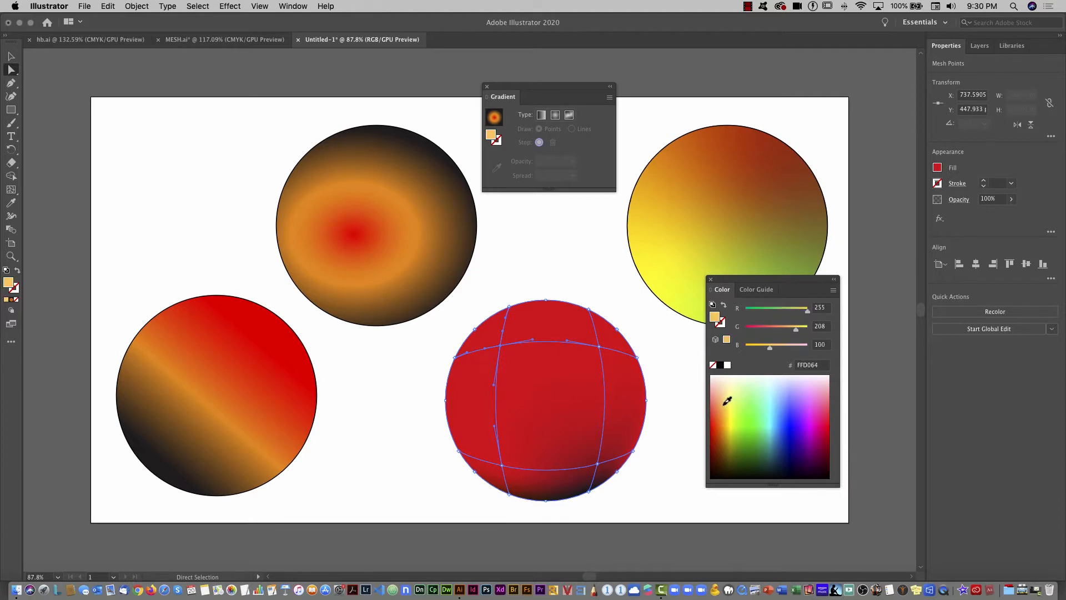
click(733, 393)
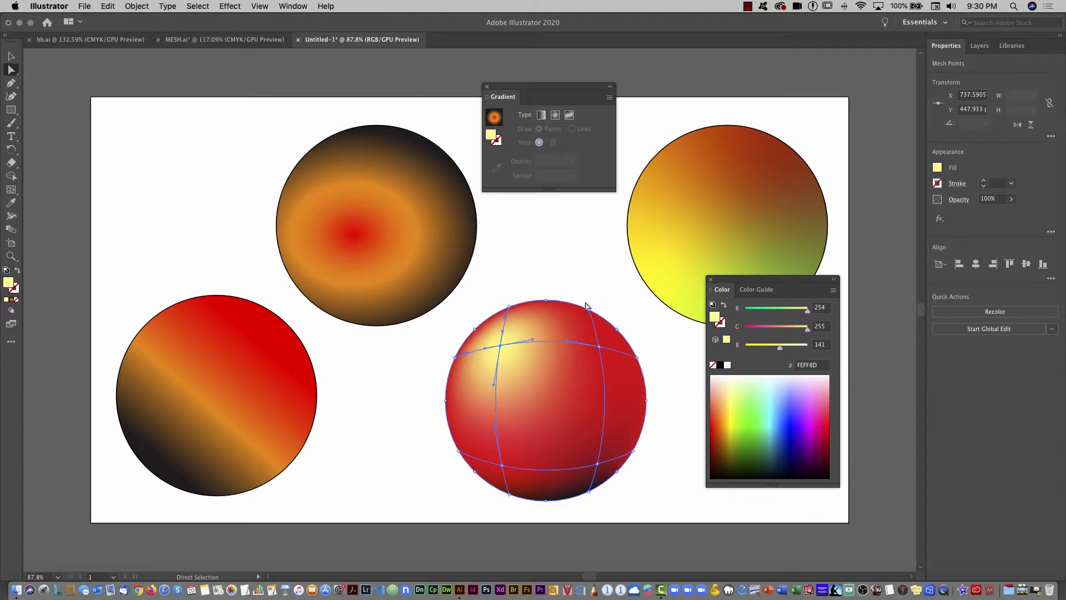
- Recolour the mesh point on the circle's upper-right edge dark brown 594300 and deselect the circle
click(589, 309)
click(725, 425)
drag(725, 425, 728, 454)
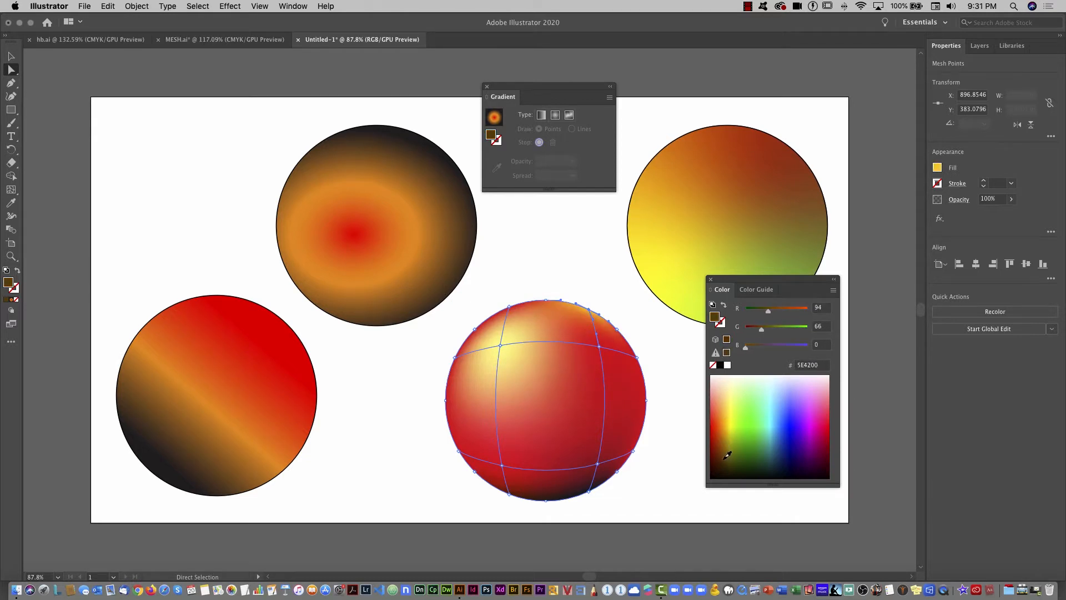
click(685, 492)
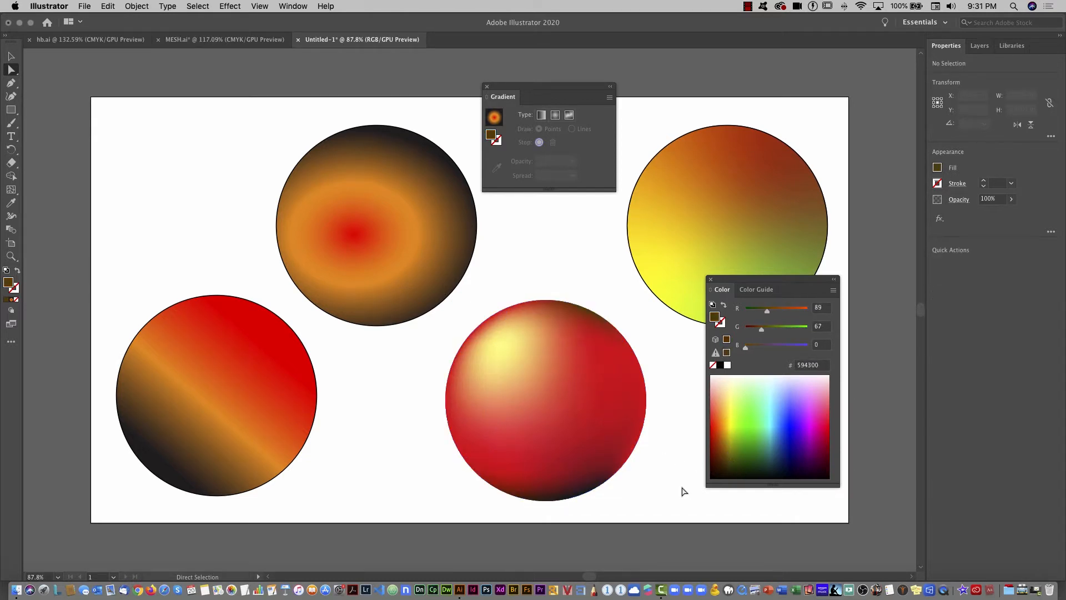
- Switch to the hb.ai portrait document and move the Color and Gradient panels clear of the artwork
drag(761, 280, 807, 355)
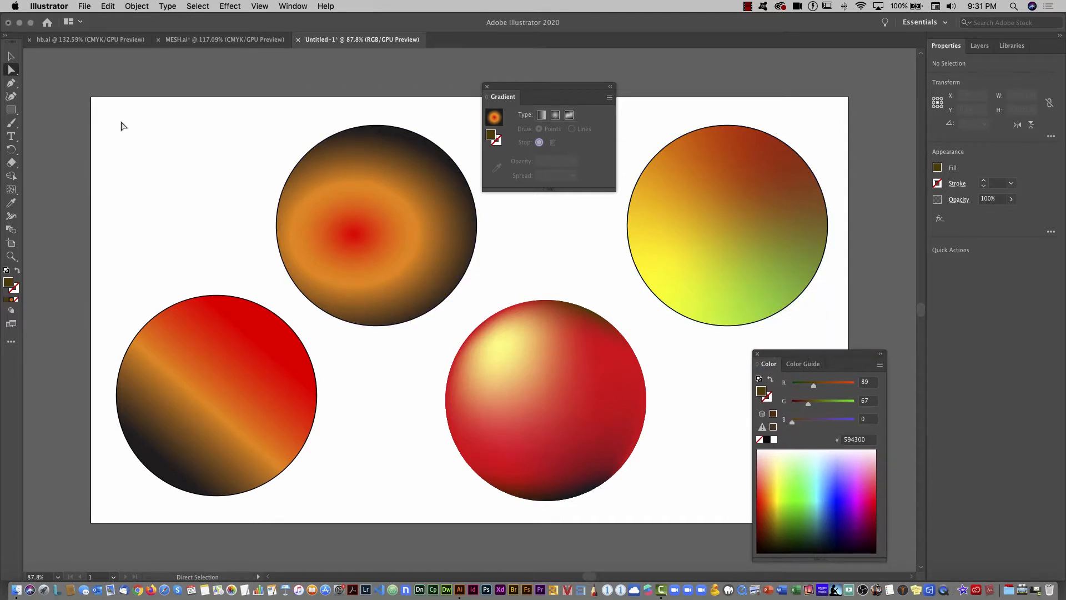
click(105, 40)
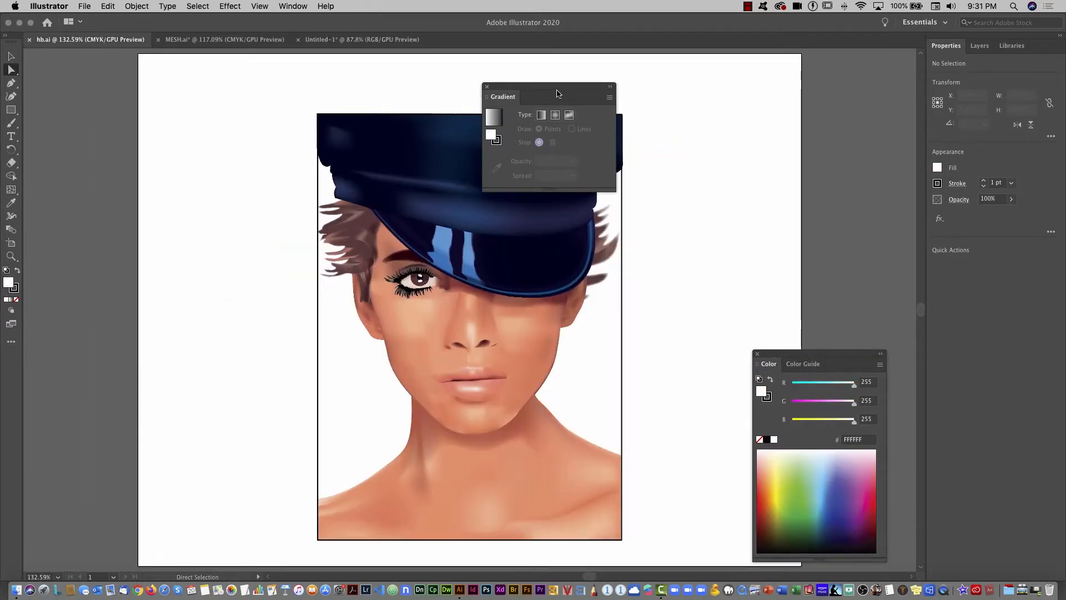
drag(575, 87, 736, 93)
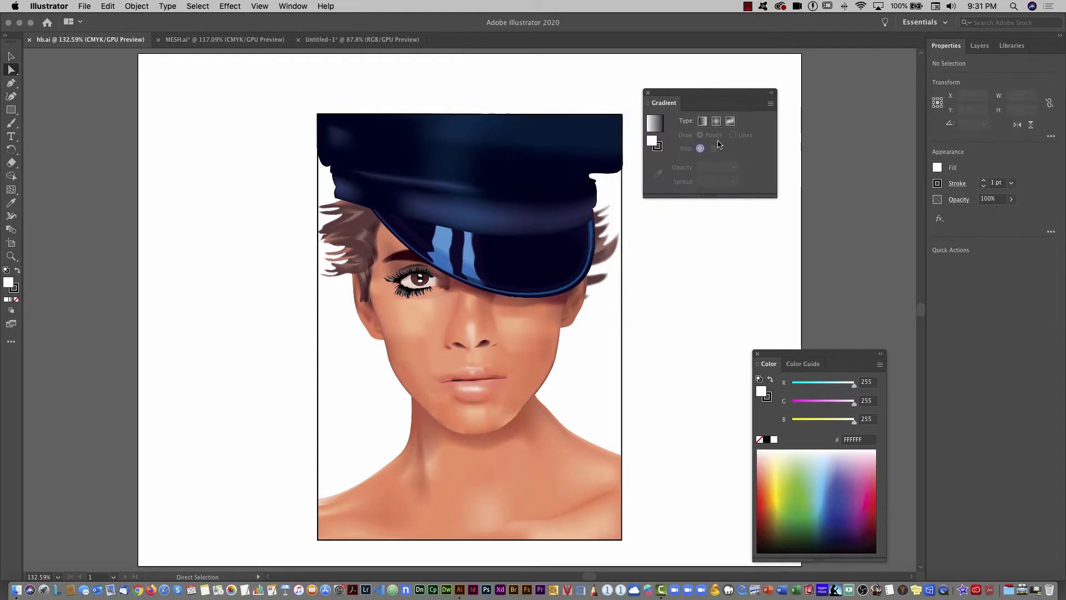
- Move the face mesh out to the left of the portrait to inspect its mesh lines, and undo the move
key(v)
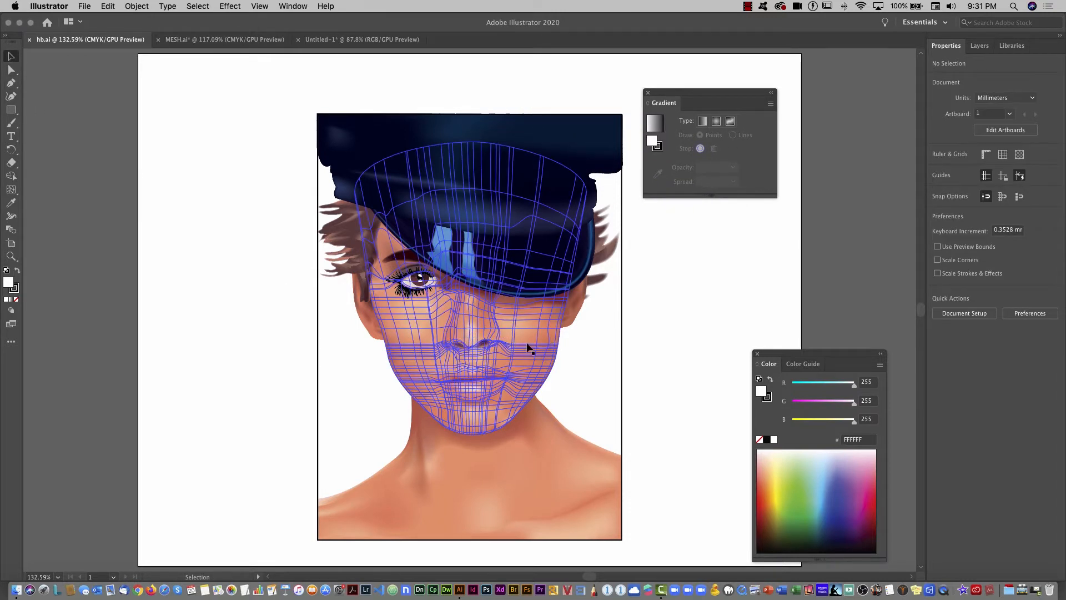
drag(528, 348, 262, 372)
click(294, 522)
key(a)
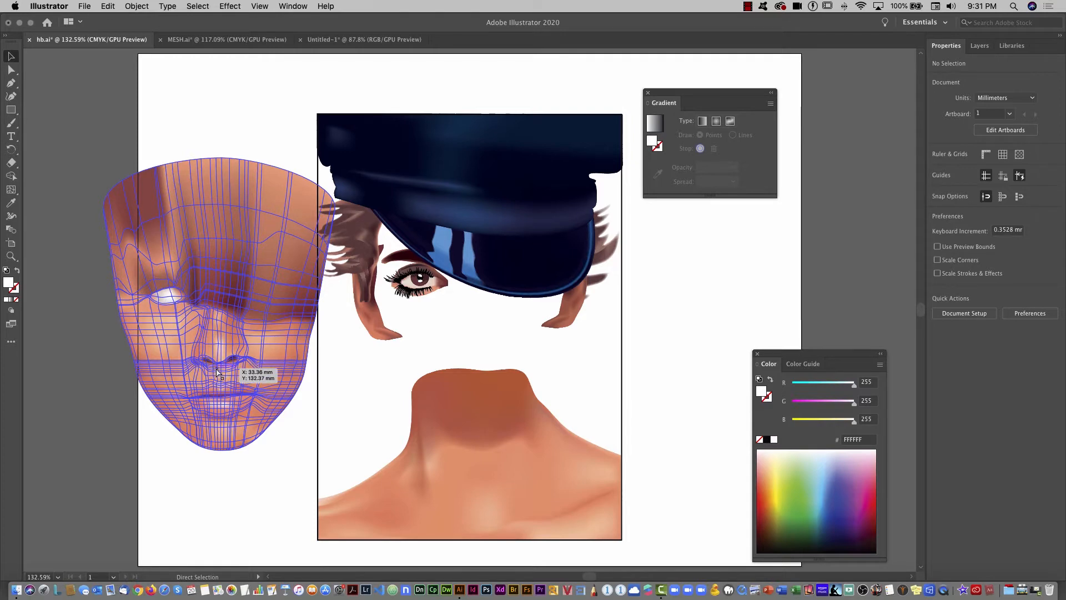
key(super+z)
- Select the neck and shoulders mesh in the portrait to examine its grid, and deselect it
key(v)
click(542, 486)
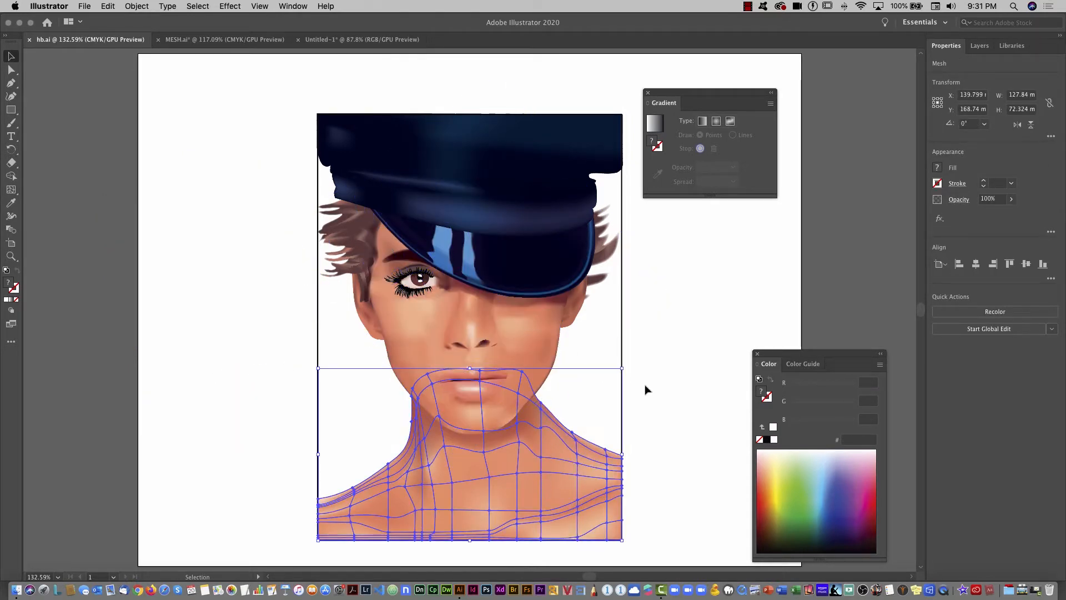
click(628, 412)
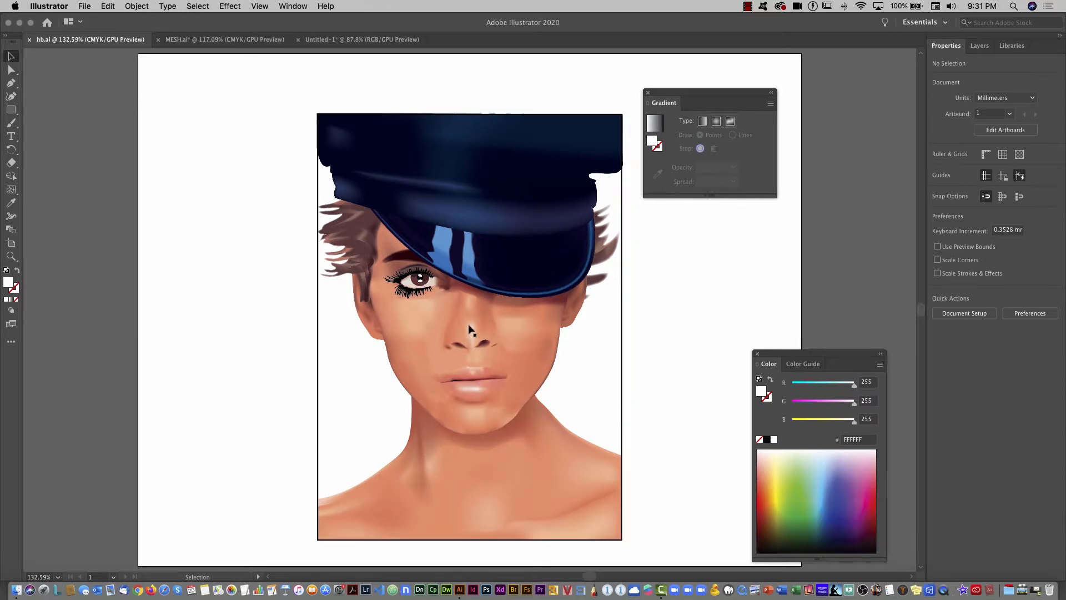
- Switch to the MESH.ai banana document and close the Gradient and Color panels
click(227, 40)
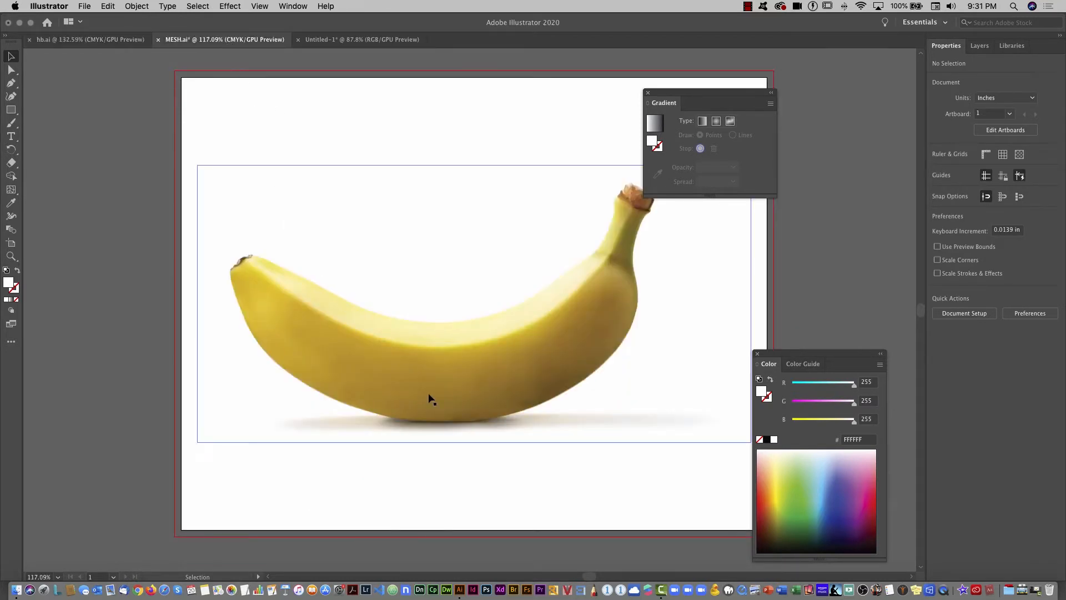
click(647, 94)
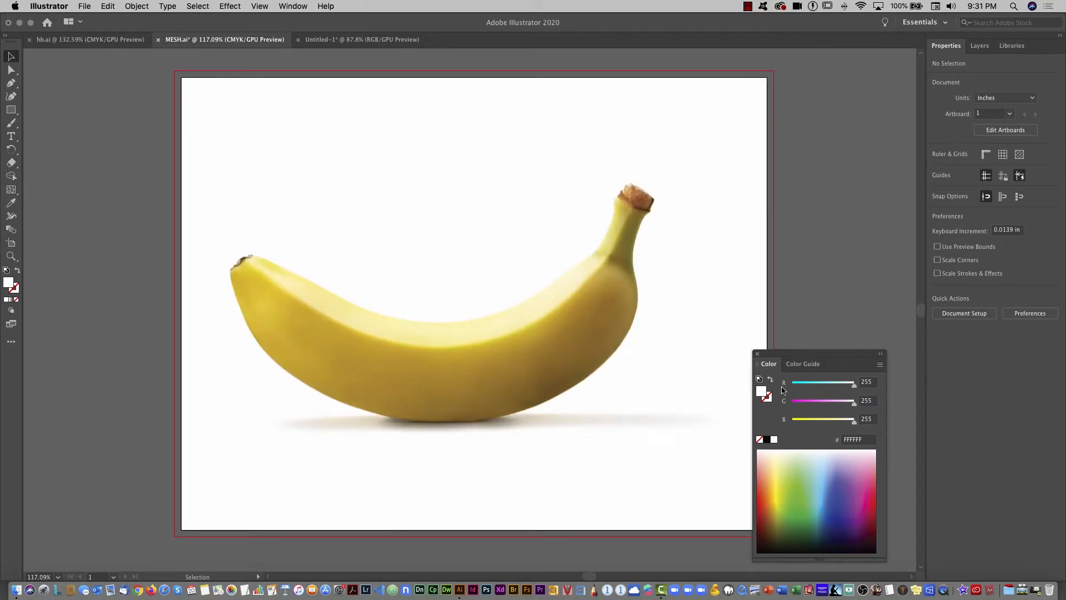
click(758, 354)
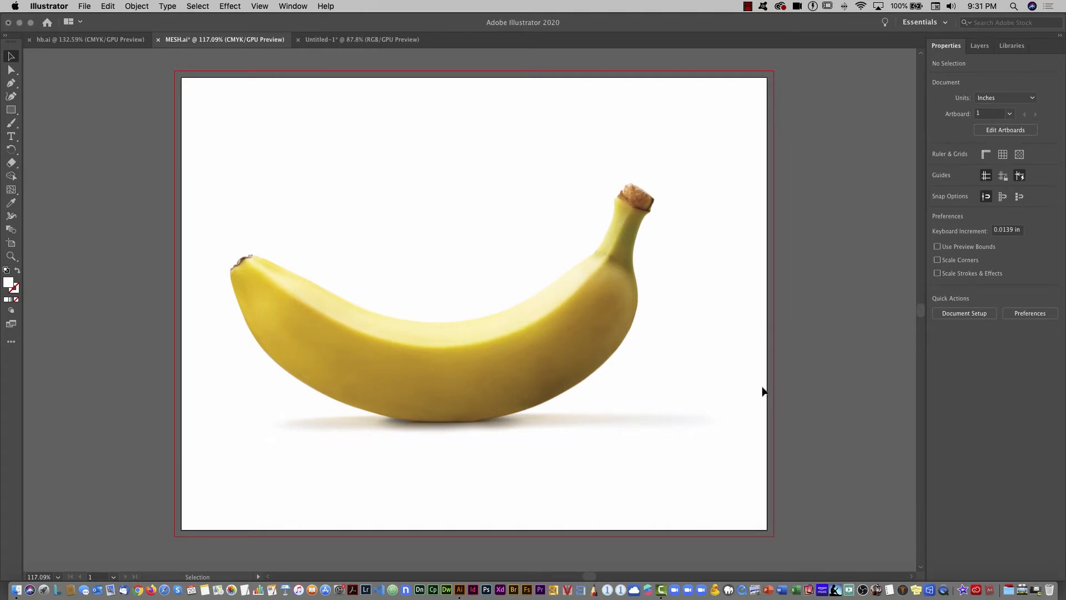
- Lock Layer 1 containing the banana photo and add a new layer above it
click(980, 46)
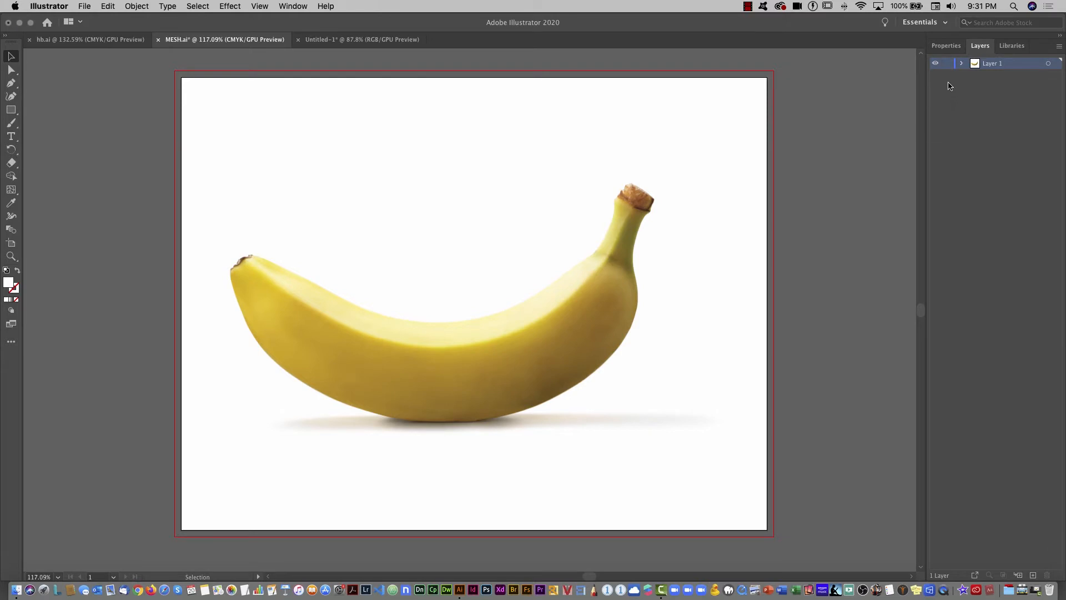
click(948, 64)
click(1033, 575)
- Draw a wide white rectangle on Layer 2 across the banana's curved middle, from near its tip to below the stem
click(11, 110)
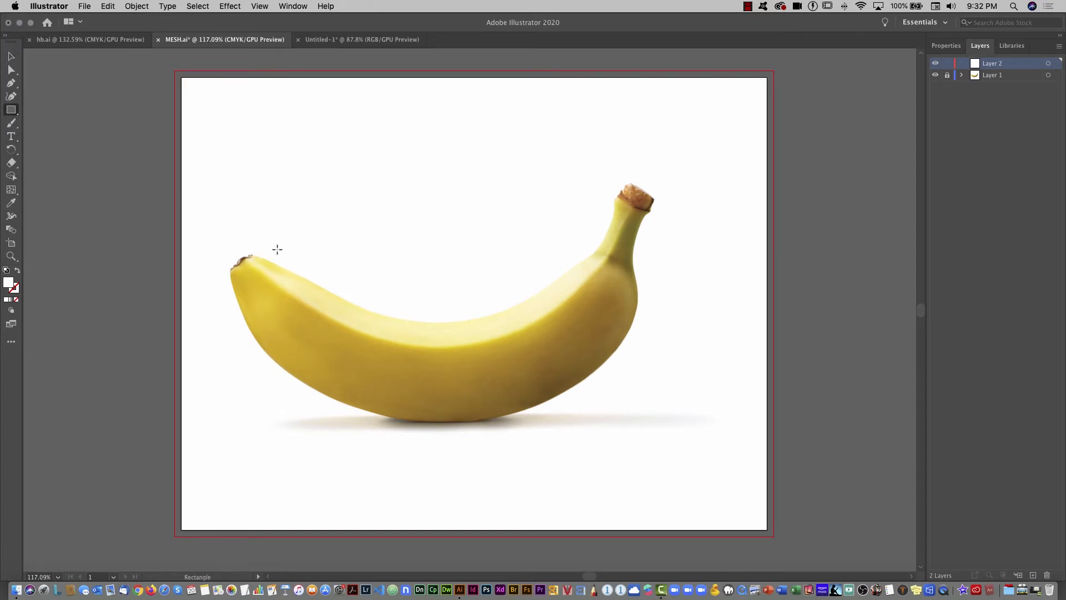
drag(279, 250, 617, 342)
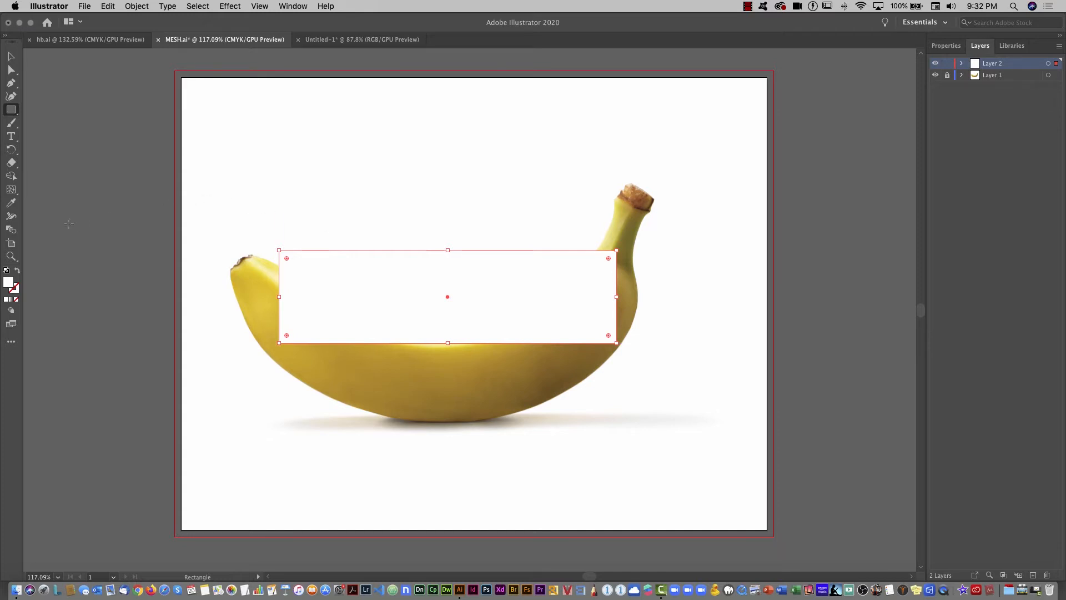
- Fill the white rectangle with the golden brown sampled from the banana's body and add a mesh point at its center
click(12, 203)
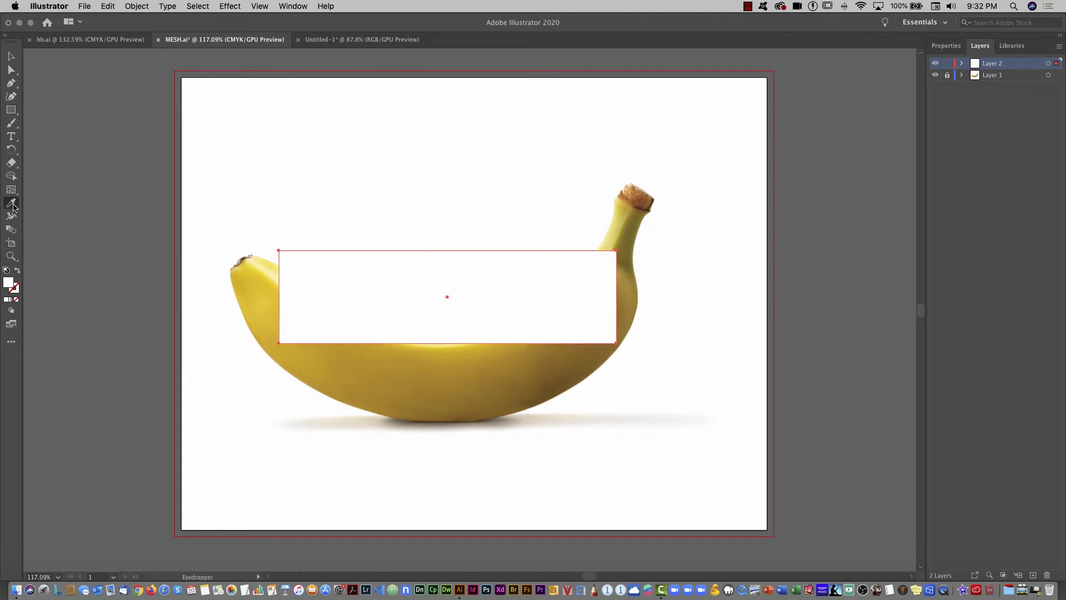
click(447, 374)
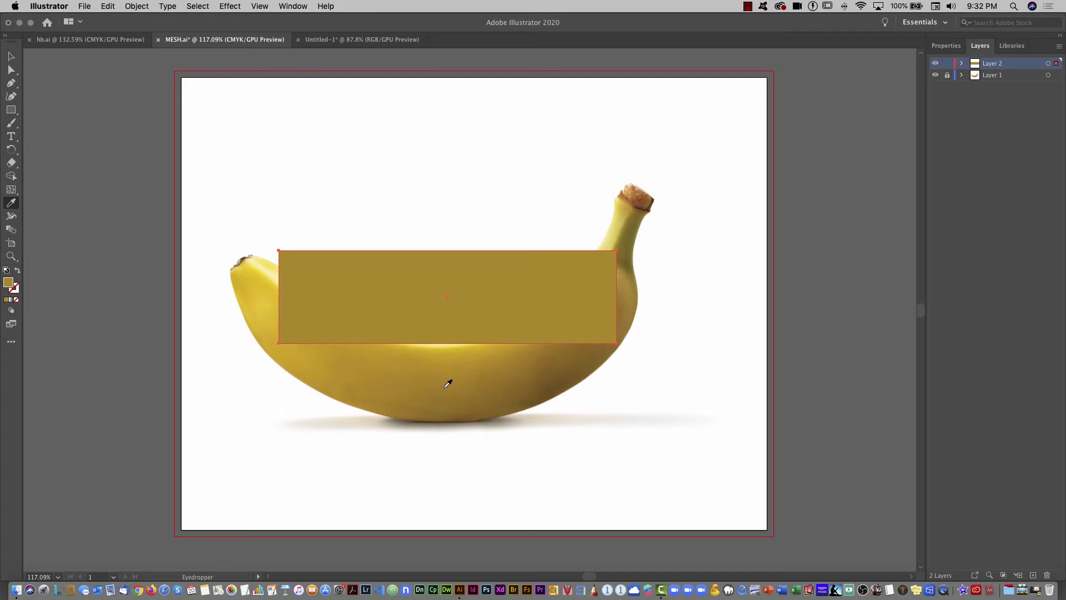
key(u)
click(447, 297)
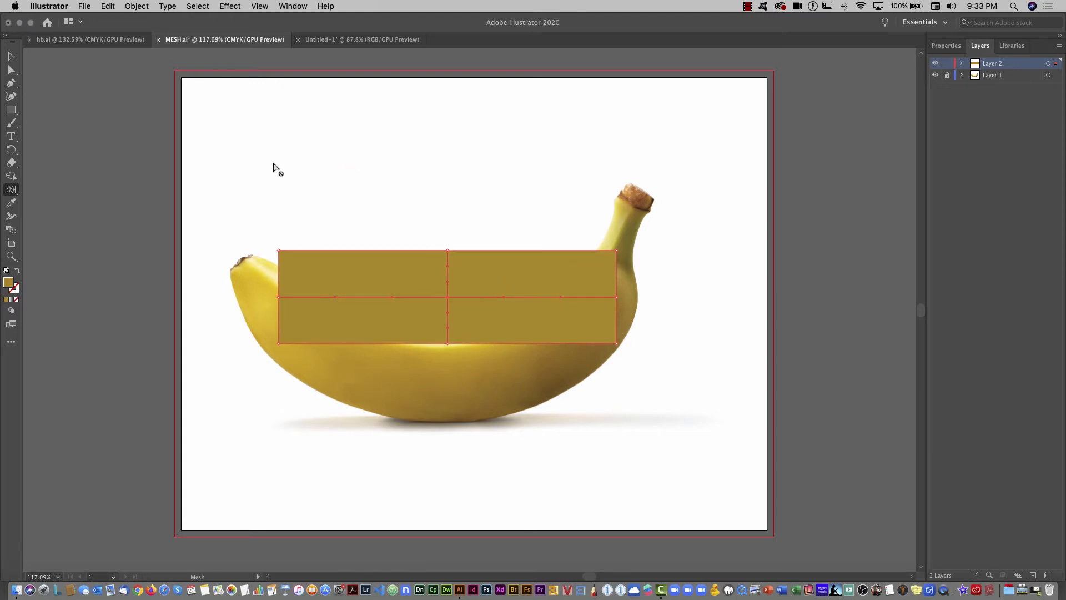
- Switch to the hb.ai portrait document and display it in Outline mode to examine its mesh lines
click(115, 43)
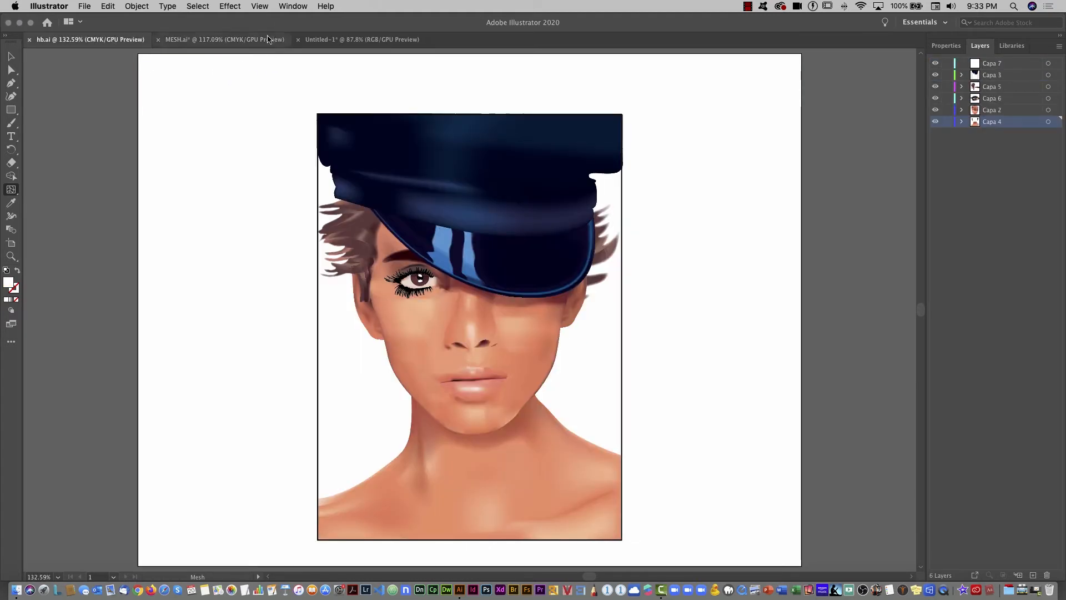
click(261, 8)
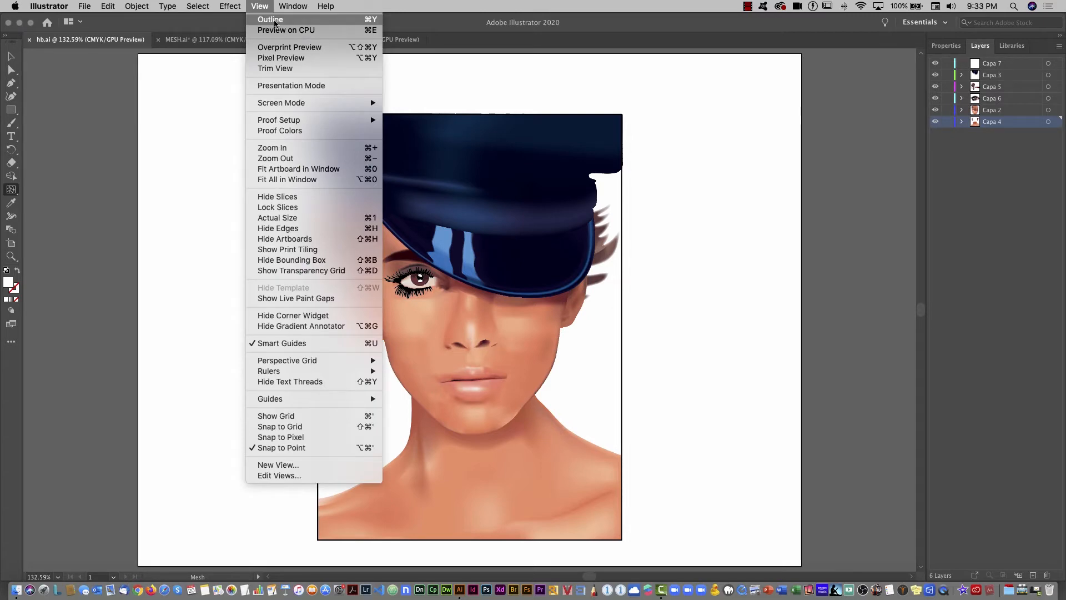
click(275, 21)
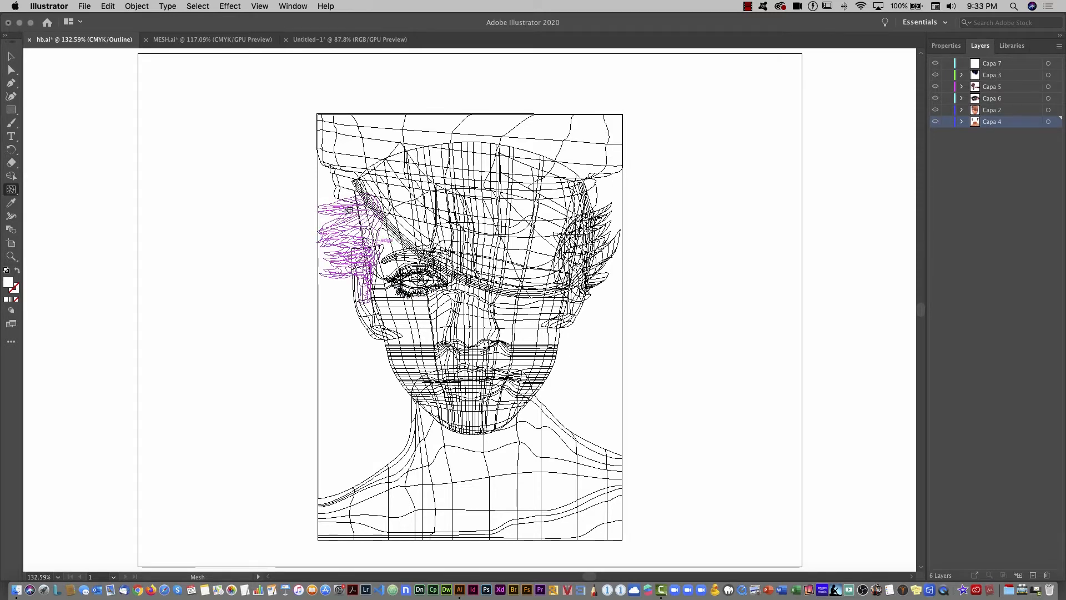
- Return to the MESH.ai document, view it in Outline mode, and restore the full-color preview
click(227, 40)
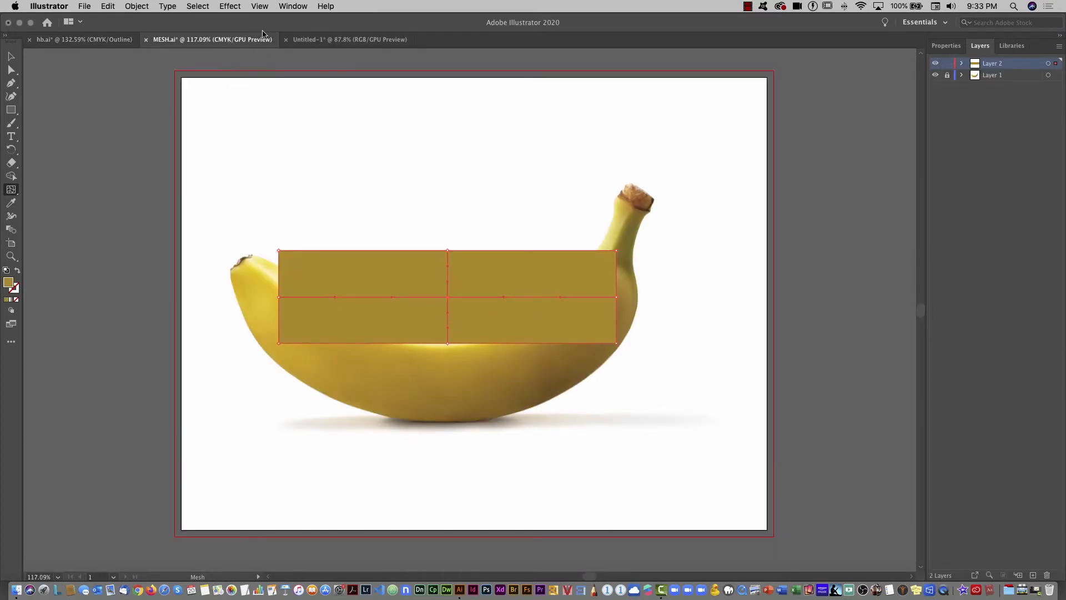
click(258, 8)
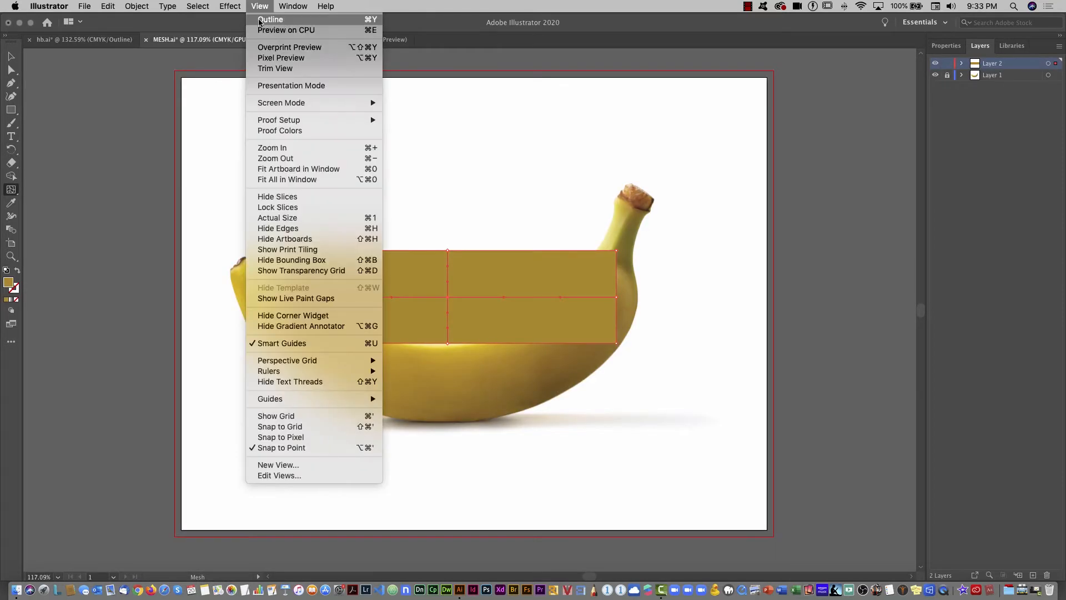
click(270, 19)
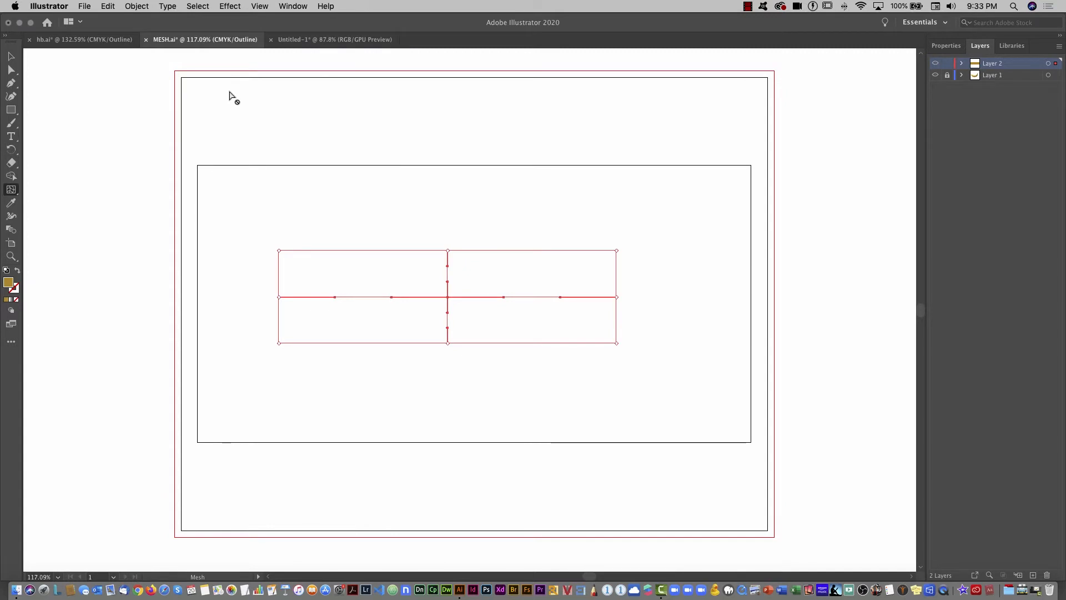
click(251, 6)
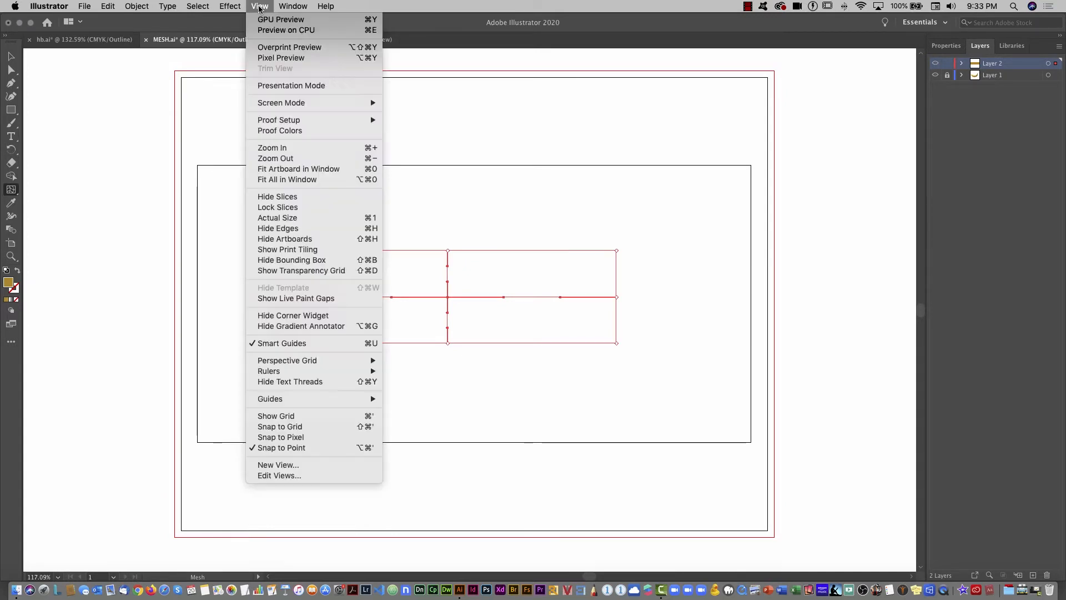
click(258, 26)
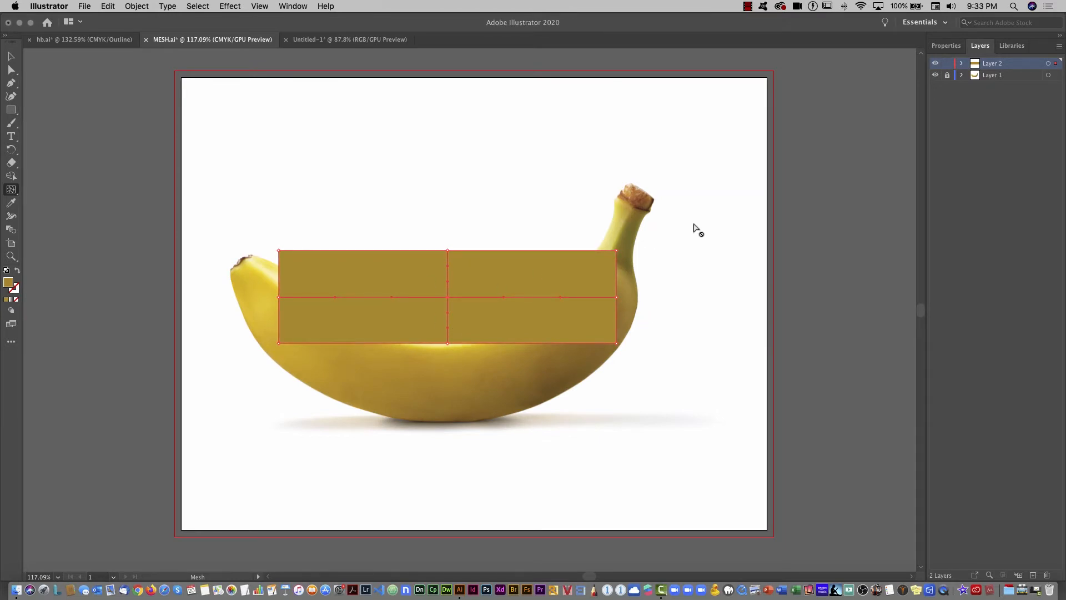
- Toggle Layer 2's visibility off and on, and set only that layer to outline view over the banana photo
click(935, 63)
click(936, 65)
click(936, 65)
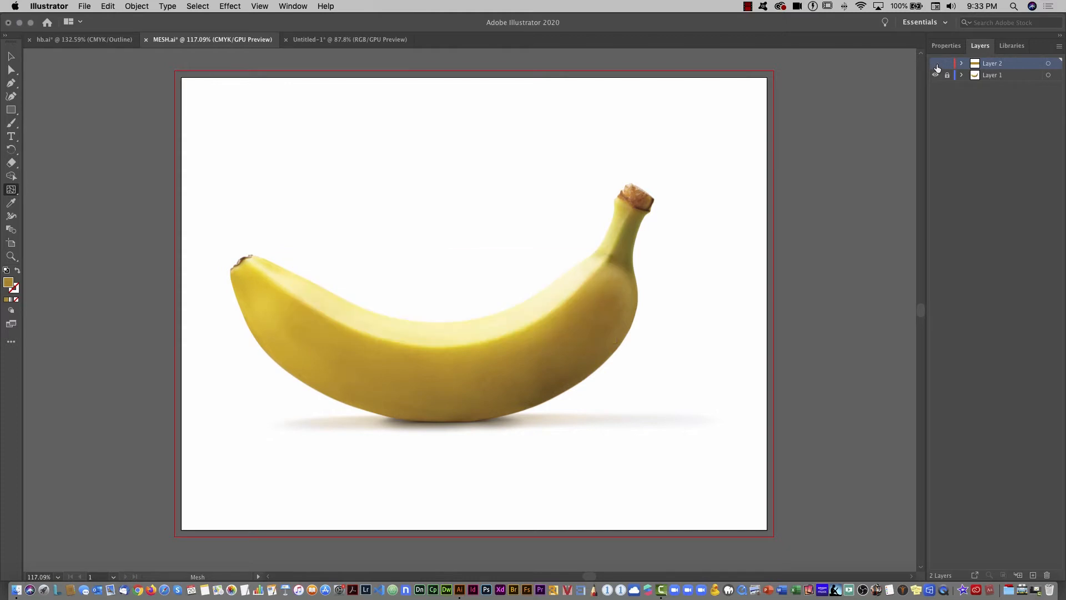
click(936, 65)
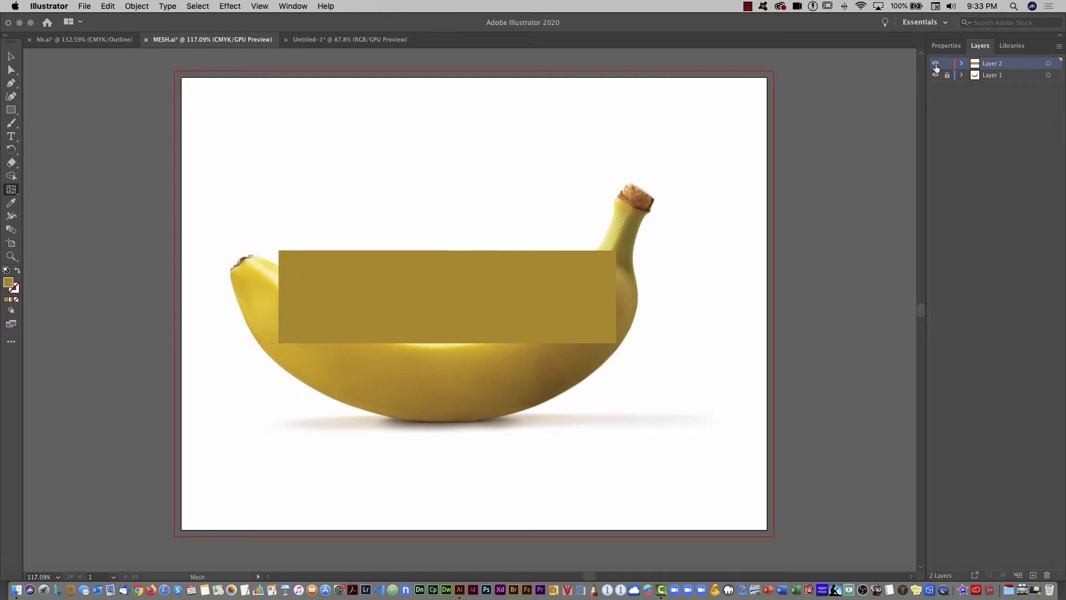
super+click(935, 63)
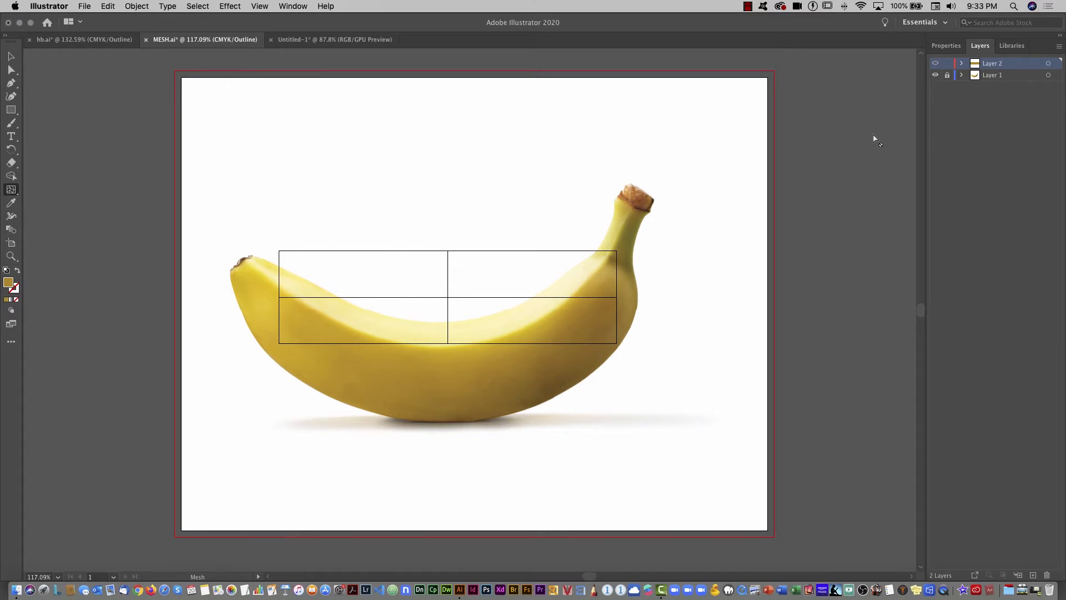
- Move the center column's mesh points down to the banana's bottom edge, the ridge below its highlight, and its upper edge
click(11, 71)
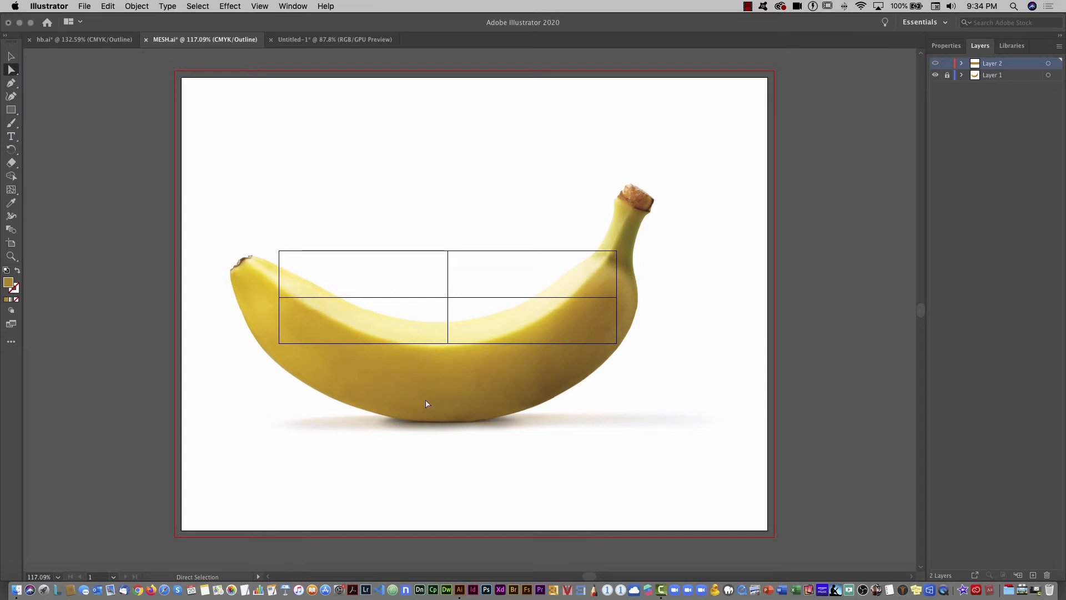
click(448, 342)
drag(449, 344, 449, 424)
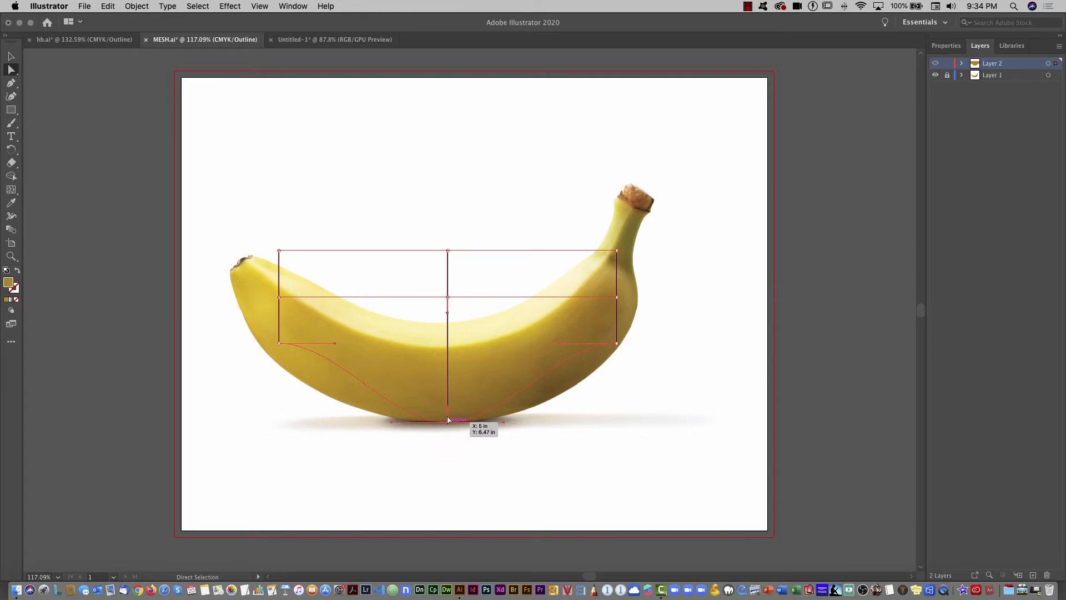
drag(448, 298, 449, 358)
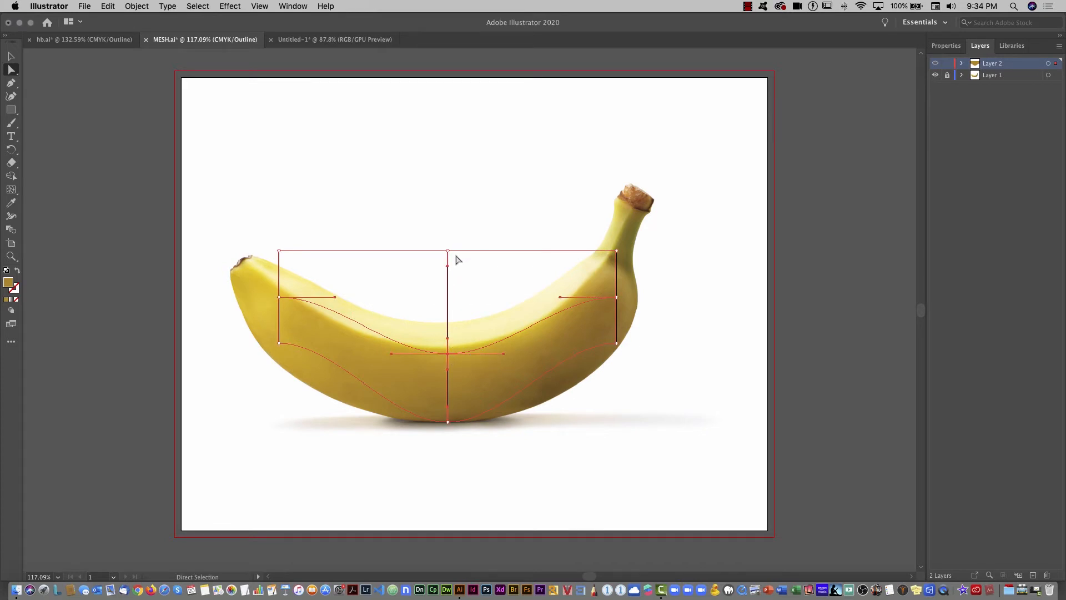
drag(447, 252, 449, 326)
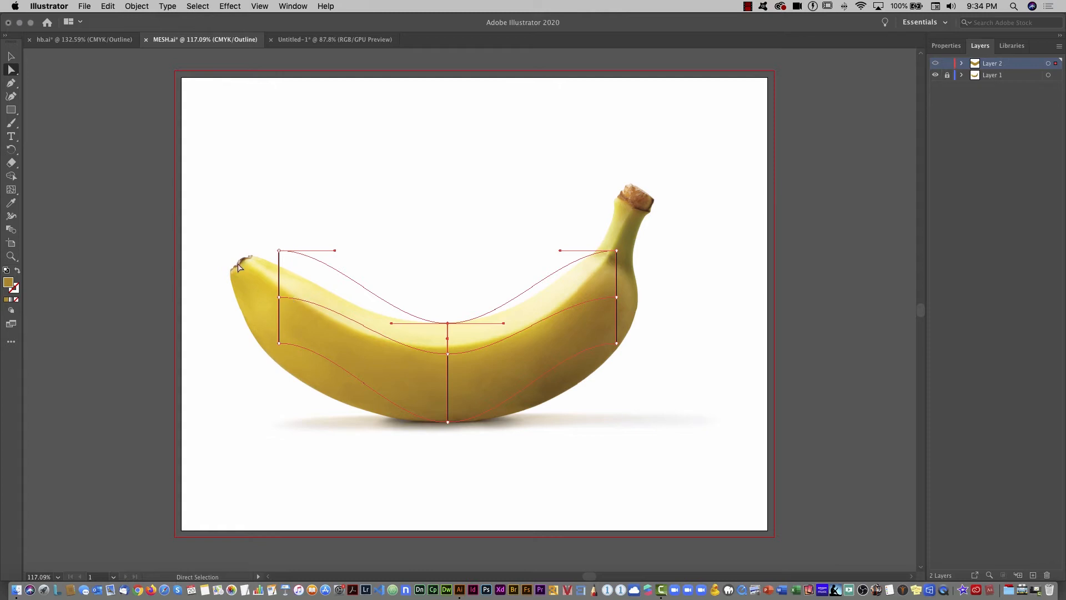
- Select the mesh column nearest the banana's tip, move it so its middle point sits on the tip, and rotate it to the tip's angle
drag(235, 232, 308, 360)
drag(237, 229, 307, 370)
drag(280, 300, 240, 261)
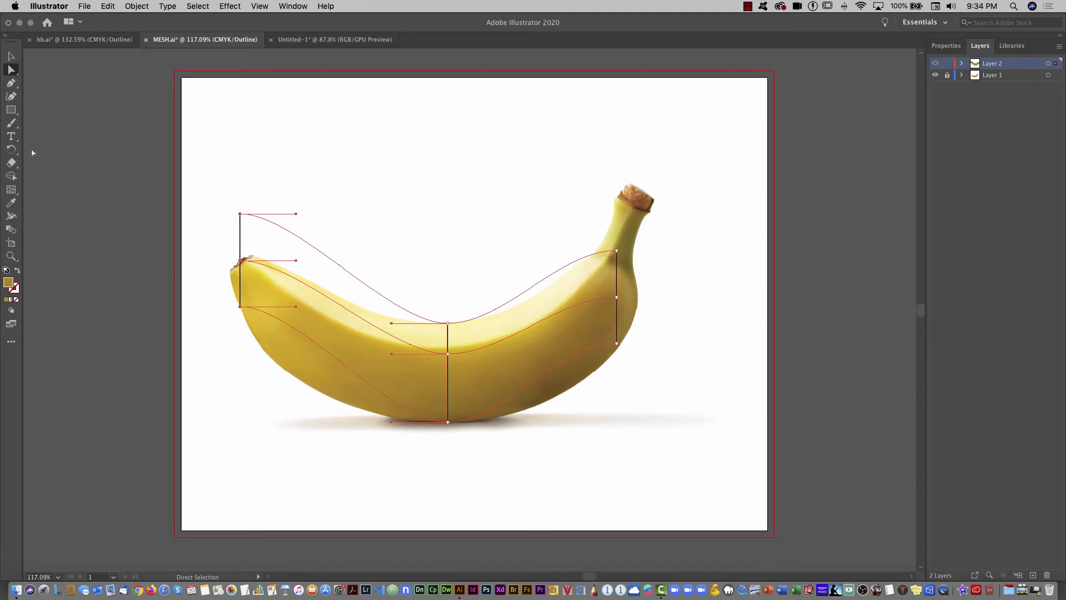
click(10, 150)
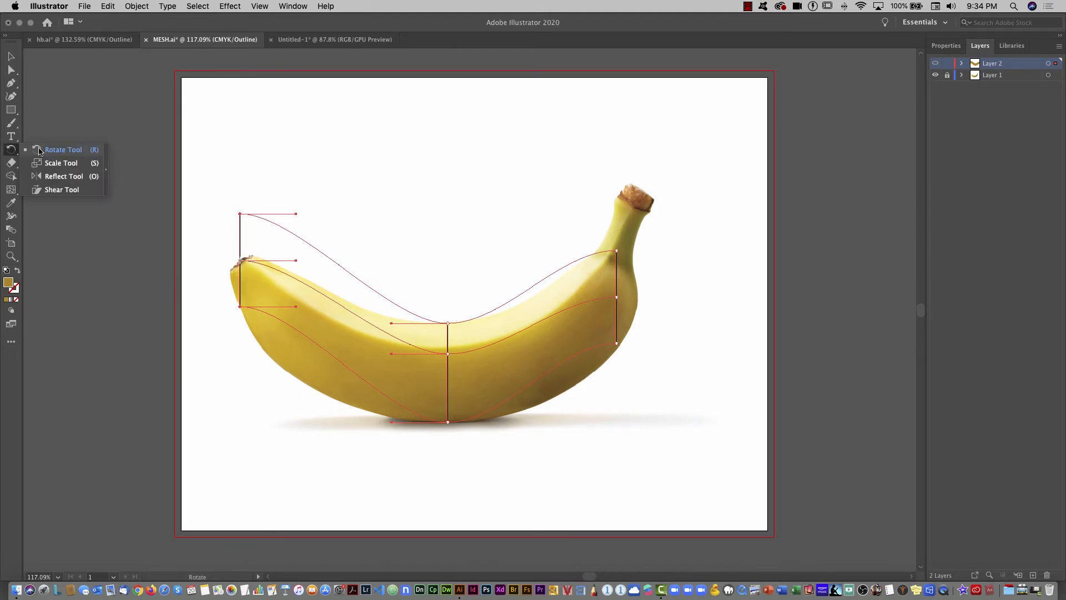
click(94, 155)
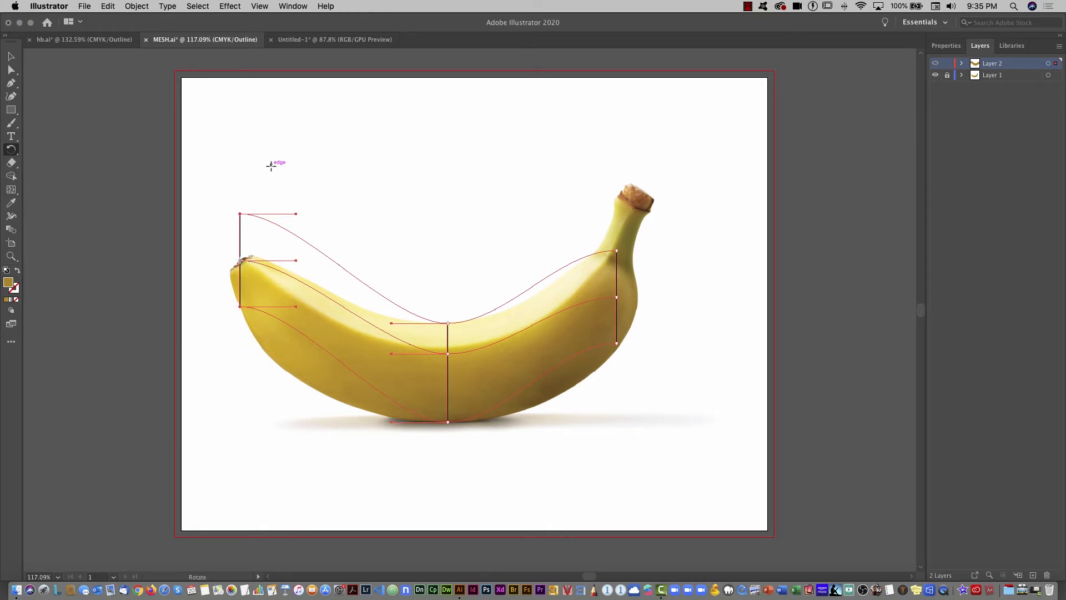
drag(268, 161, 369, 228)
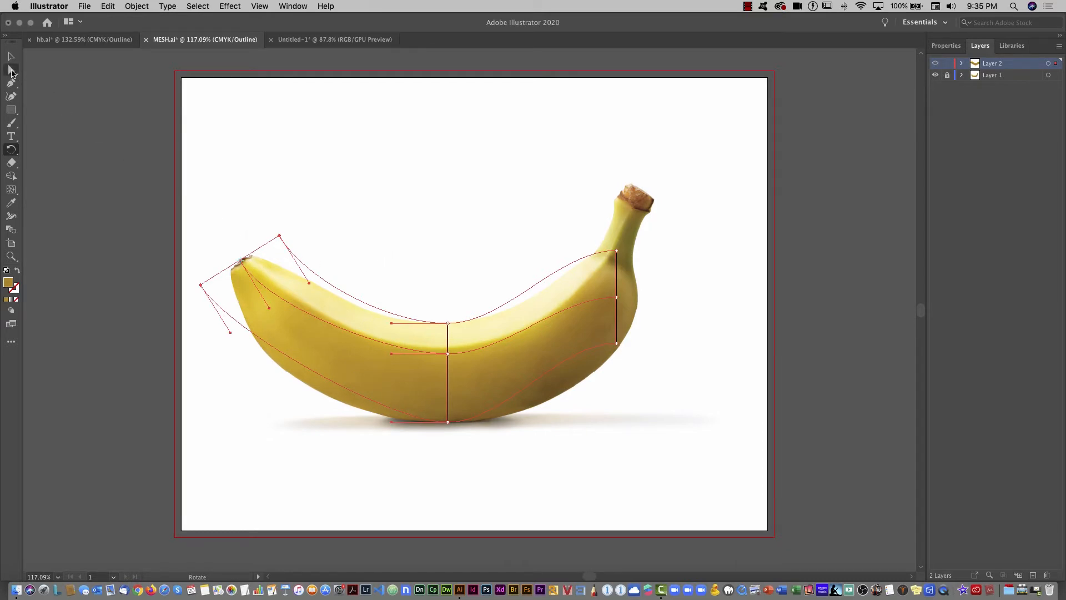
- Try to move the upper corner mesh point at the tip inward and adjust its handle on its own, and undo the changes
click(12, 71)
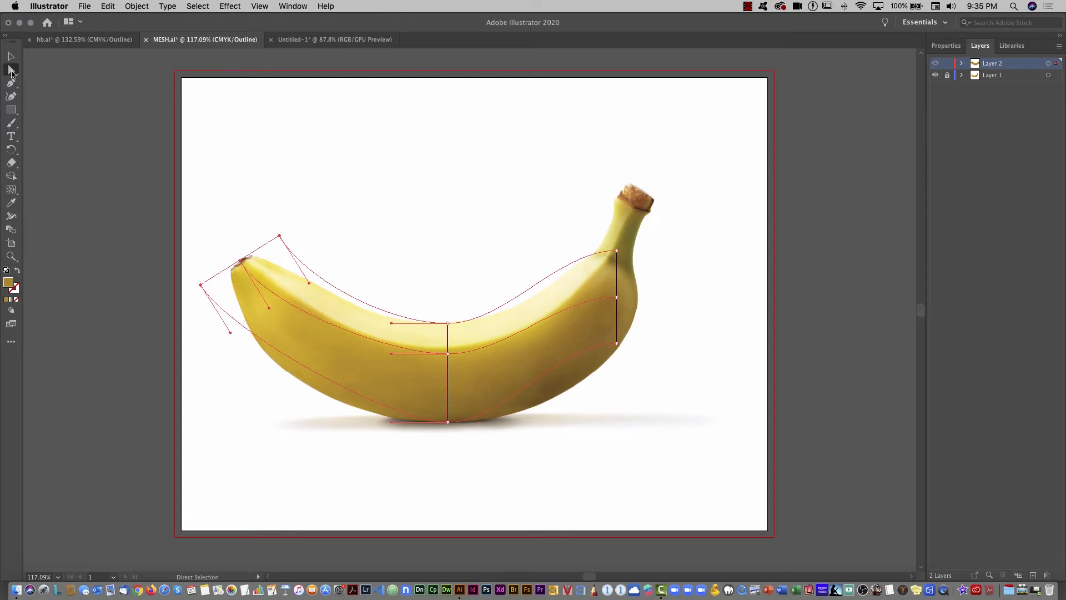
click(279, 237)
key(v)
key(super+equal)
key(super+equal)
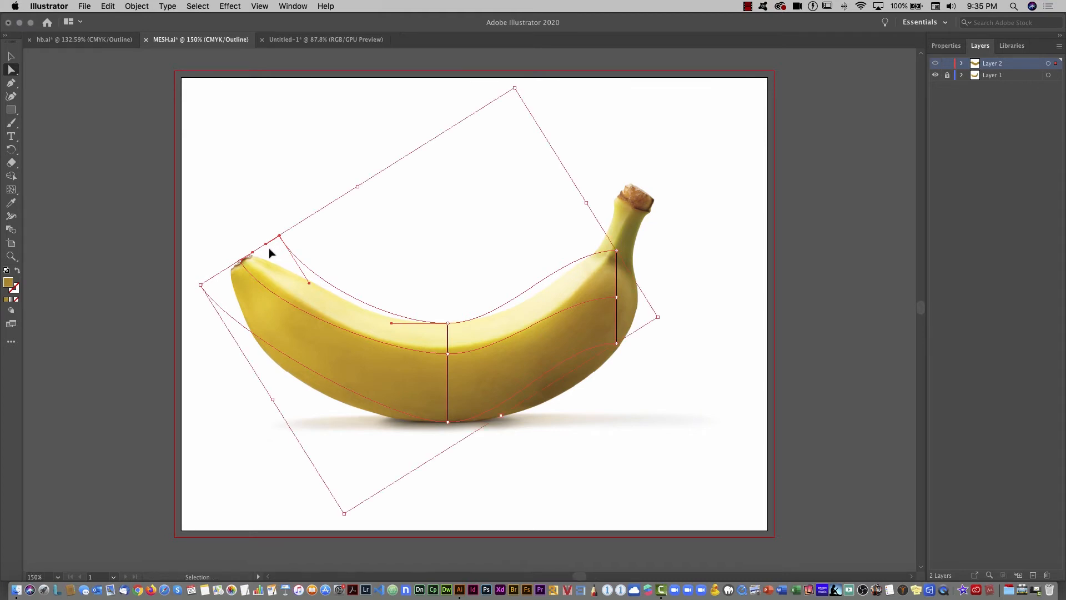
key(super+shift+a)
key(super+equal)
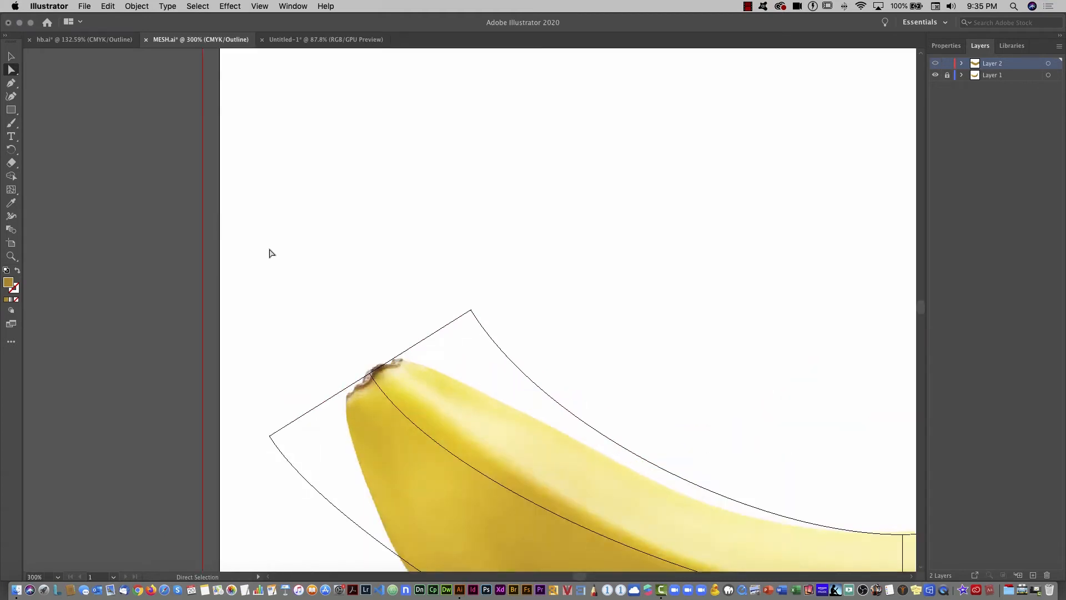
drag(402, 307, 417, 159)
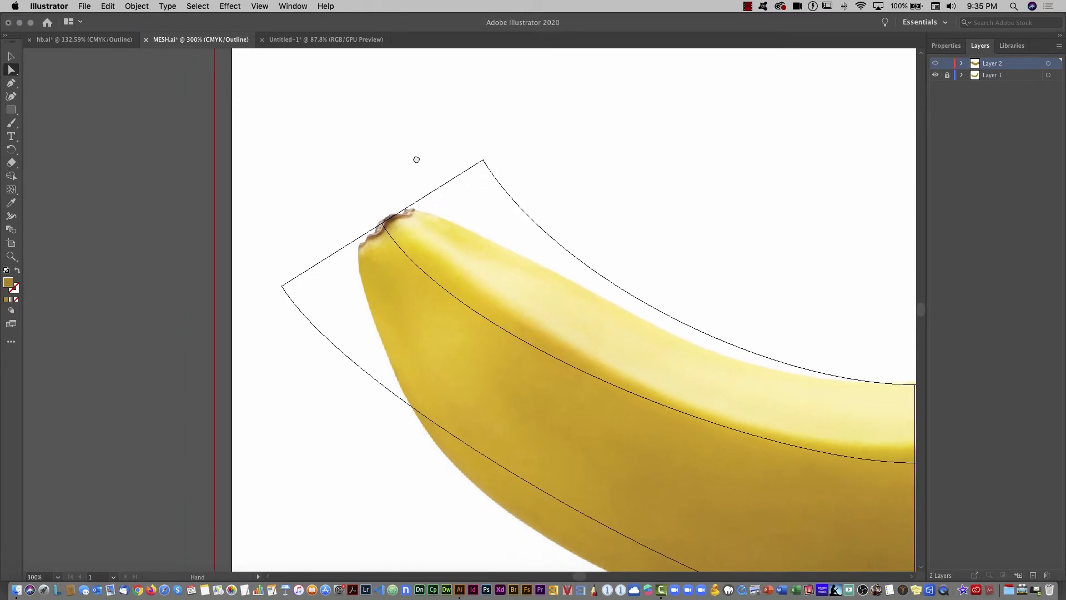
click(484, 160)
drag(485, 161, 433, 180)
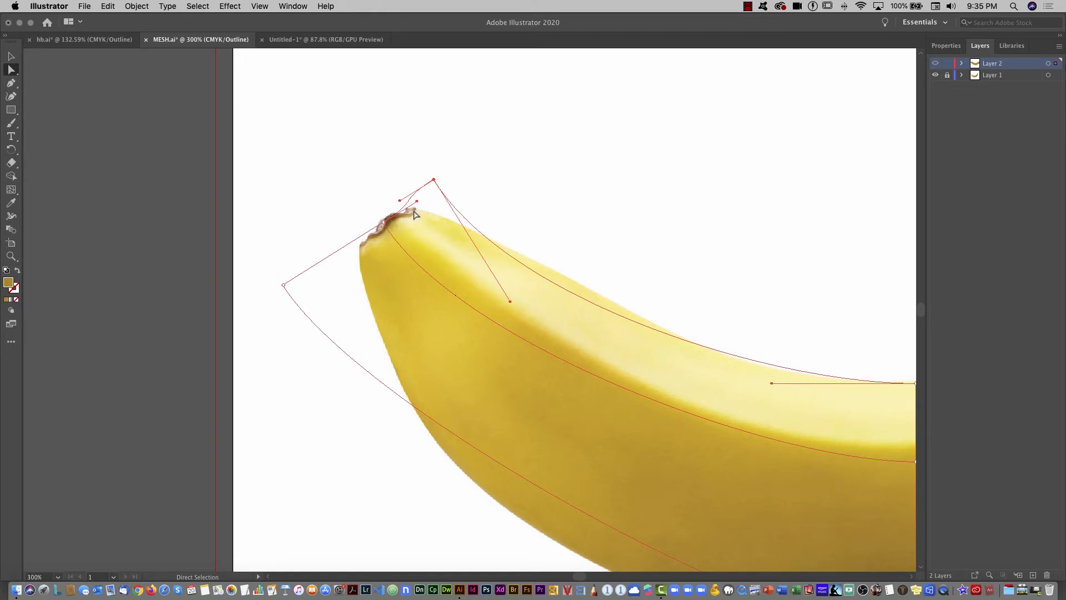
drag(417, 201, 425, 202)
key(super+z)
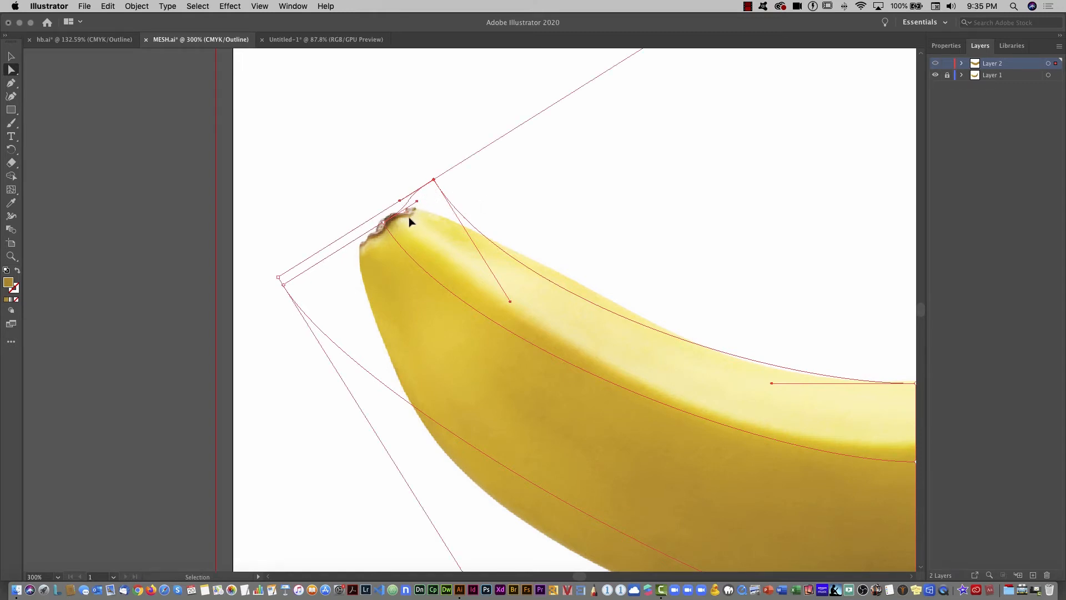
key(super+z)
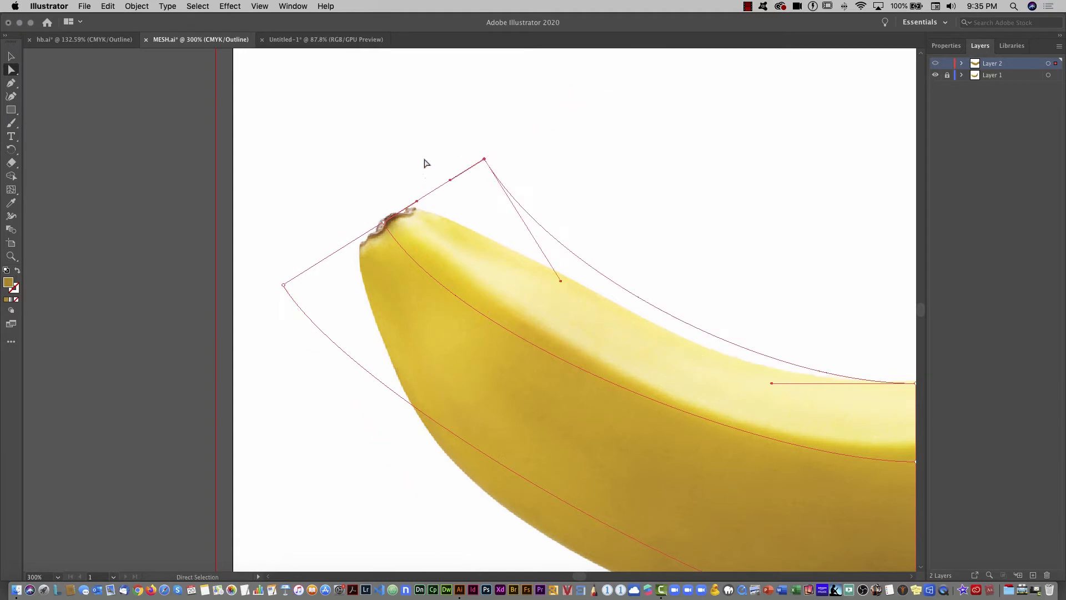
- Scale the tip's mesh column down to the tip's width and angle the lower corner's handle along the banana's outer edge
drag(208, 134, 476, 246)
key(super+minus)
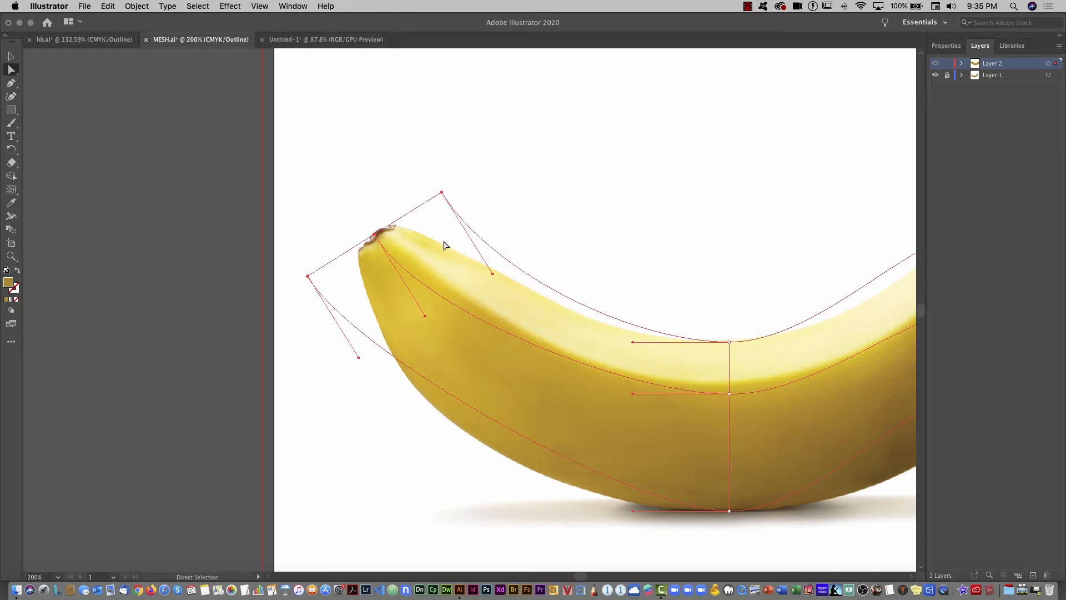
click(12, 151)
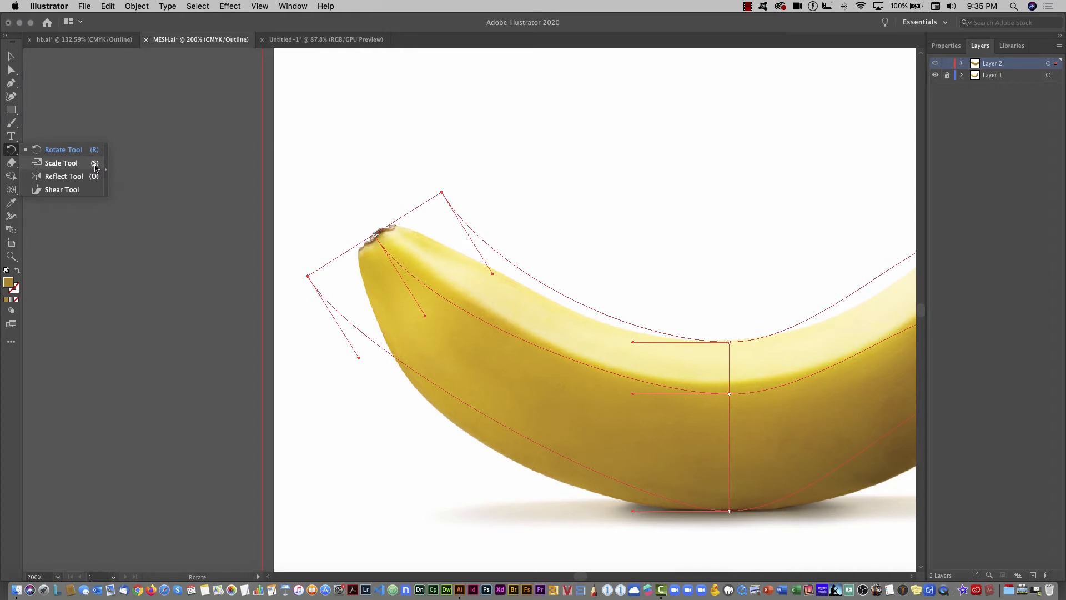
click(61, 163)
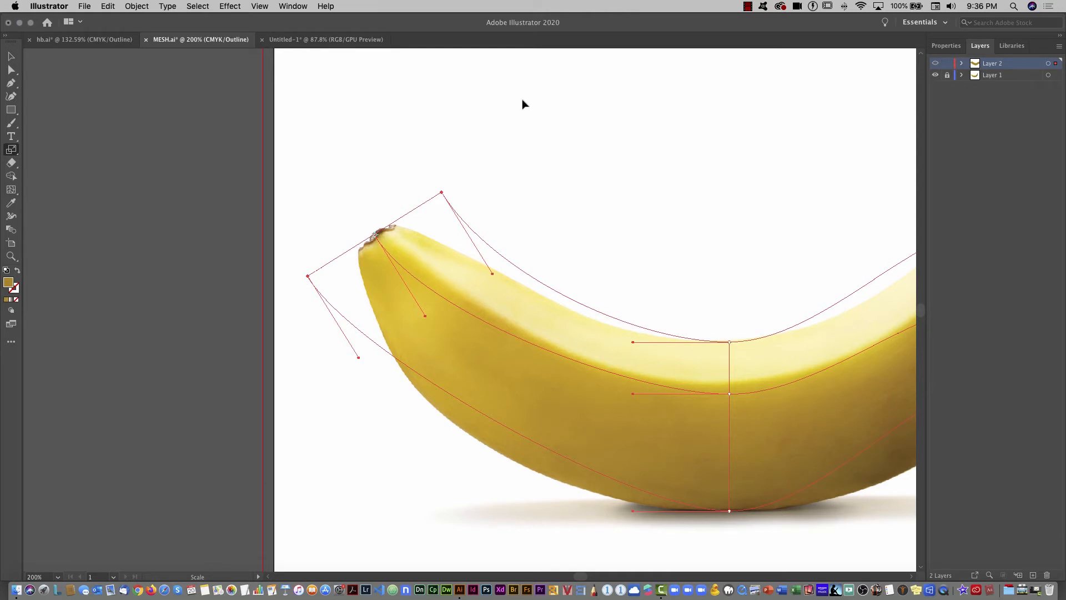
drag(523, 104, 419, 195)
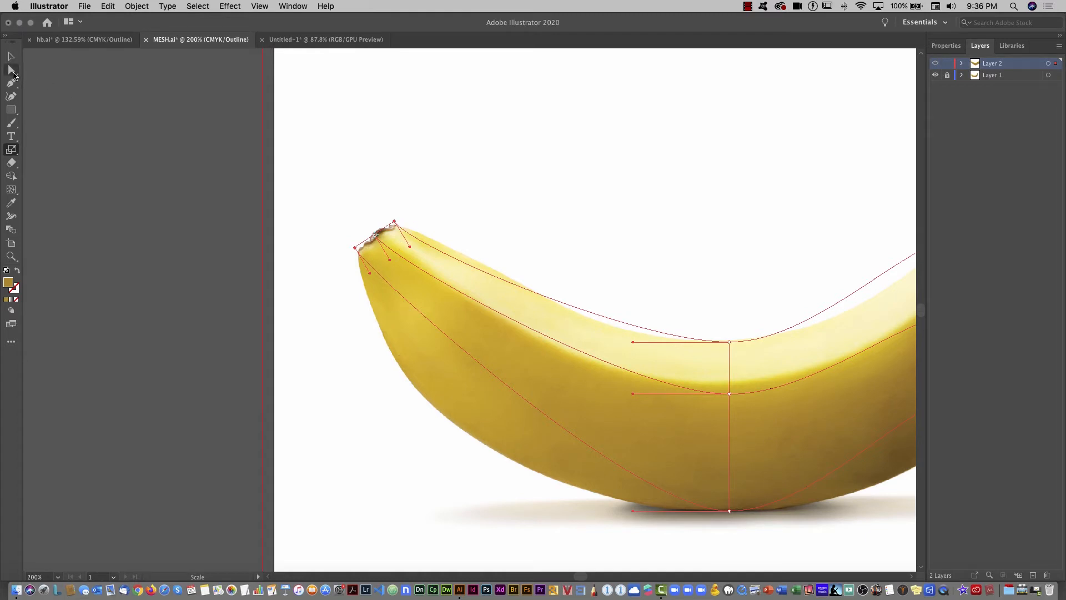
click(12, 70)
mouse_move(371, 271)
mouse_down()
mouse_move(306, 451)
mouse_move(354, 488)
mouse_move(383, 486)
mouse_move(331, 404)
mouse_move(365, 426)
mouse_move(358, 268)
mouse_up()
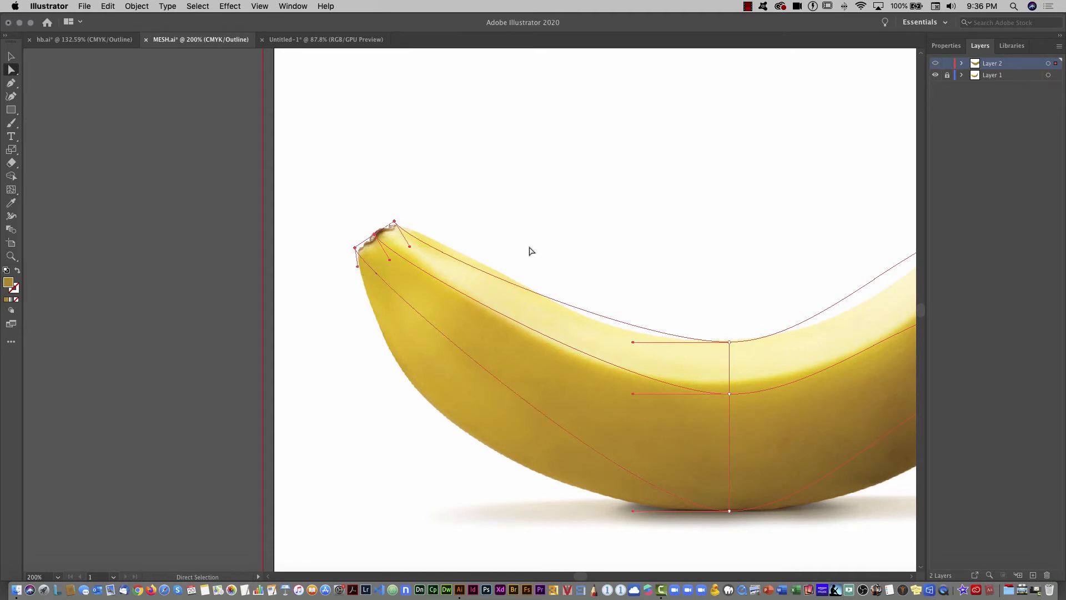
- Add a mesh column between the tip and the center column, move its lowest point to the banana's bottom edge, and align its handles with the outline
click(11, 189)
click(537, 332)
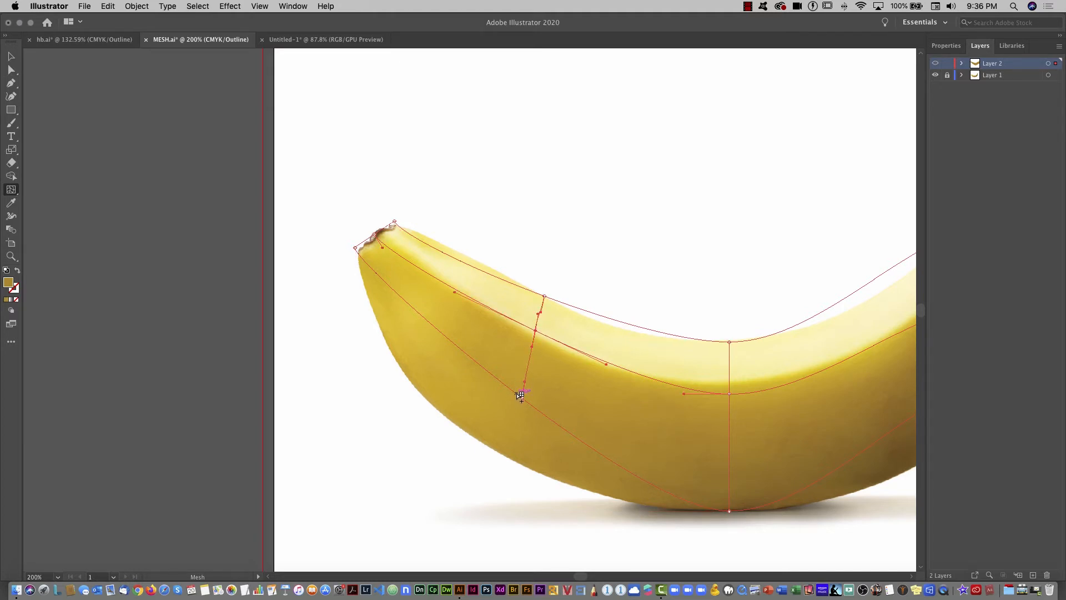
click(11, 69)
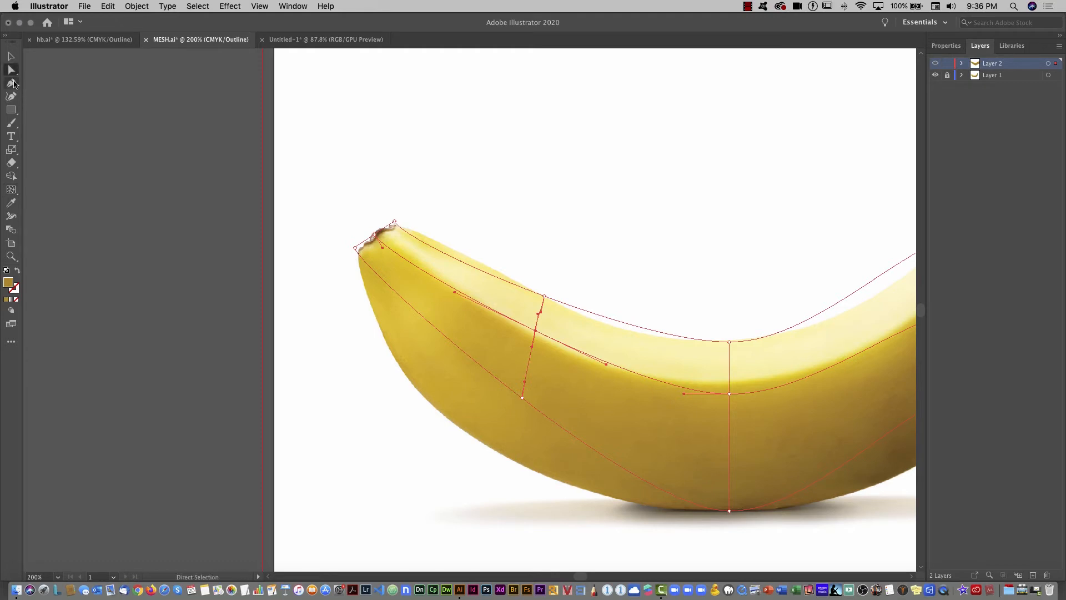
drag(522, 398, 485, 446)
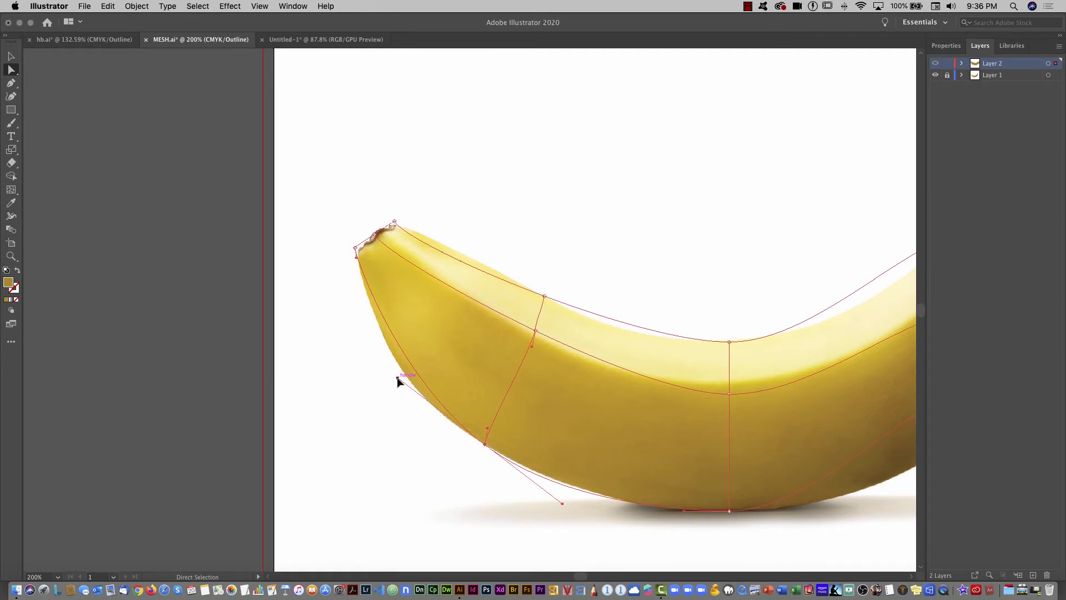
drag(397, 378, 392, 385)
drag(491, 432, 495, 431)
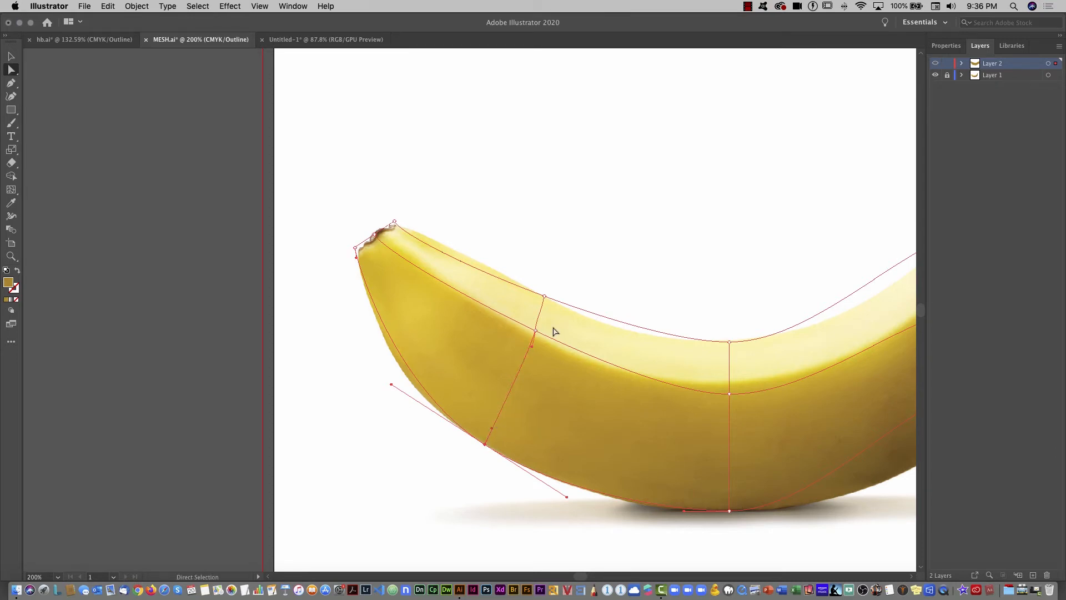
- Move the new column's middle point onto the ridge below the highlight and adjust the handles along the banana's upper edge
drag(535, 331, 533, 345)
click(547, 297)
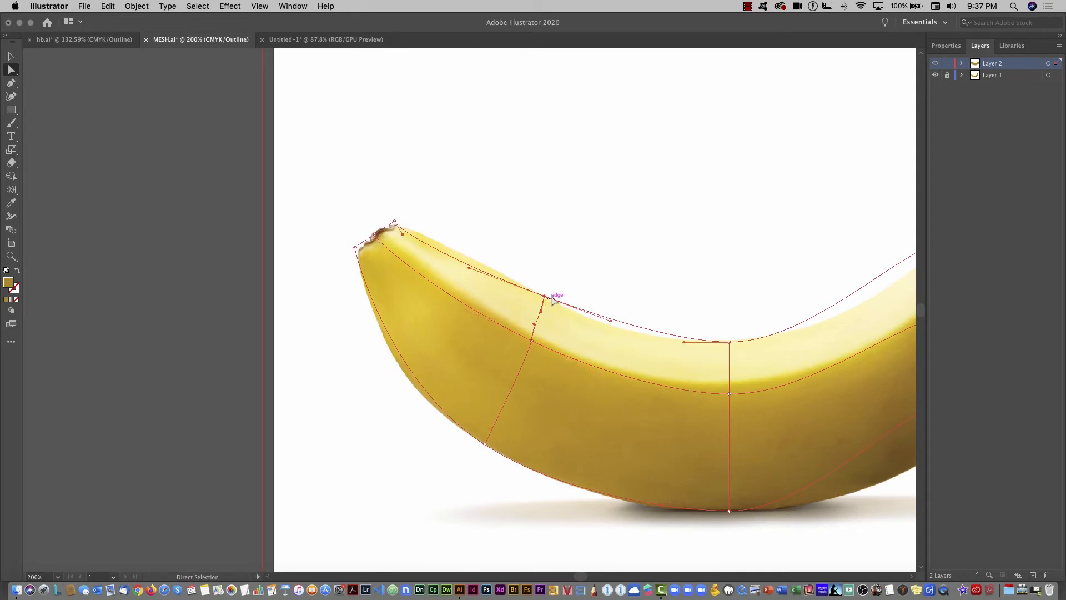
drag(610, 321, 611, 328)
drag(685, 343, 654, 346)
drag(532, 340, 534, 324)
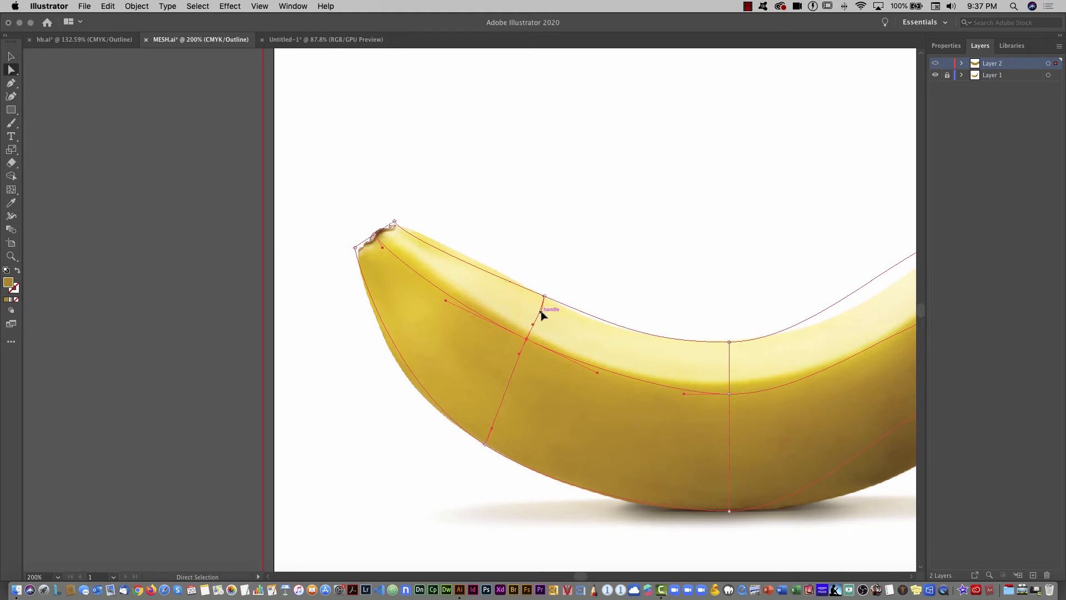
drag(541, 313, 544, 297)
- Fit the tip's end mesh points to the corners and brown end of the banana, angling the corner handles along its outline
click(12, 257)
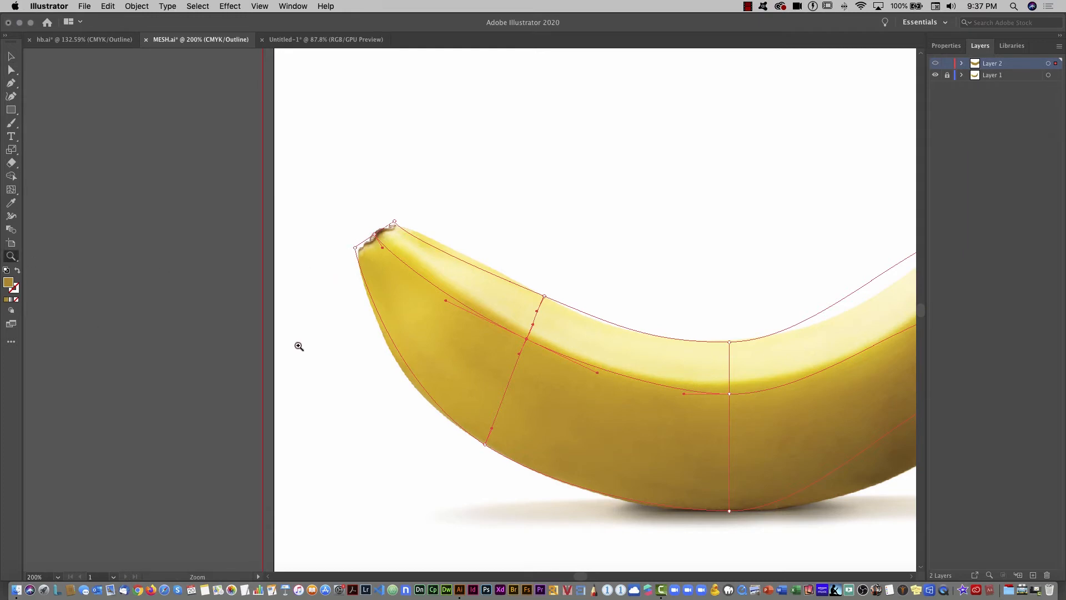
drag(299, 346, 498, 157)
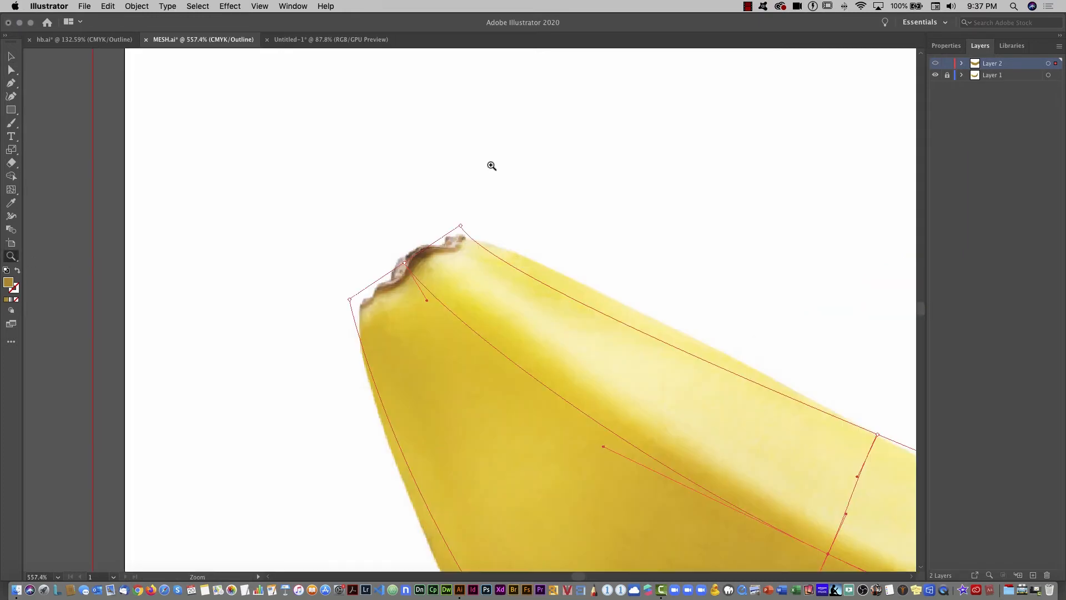
click(11, 70)
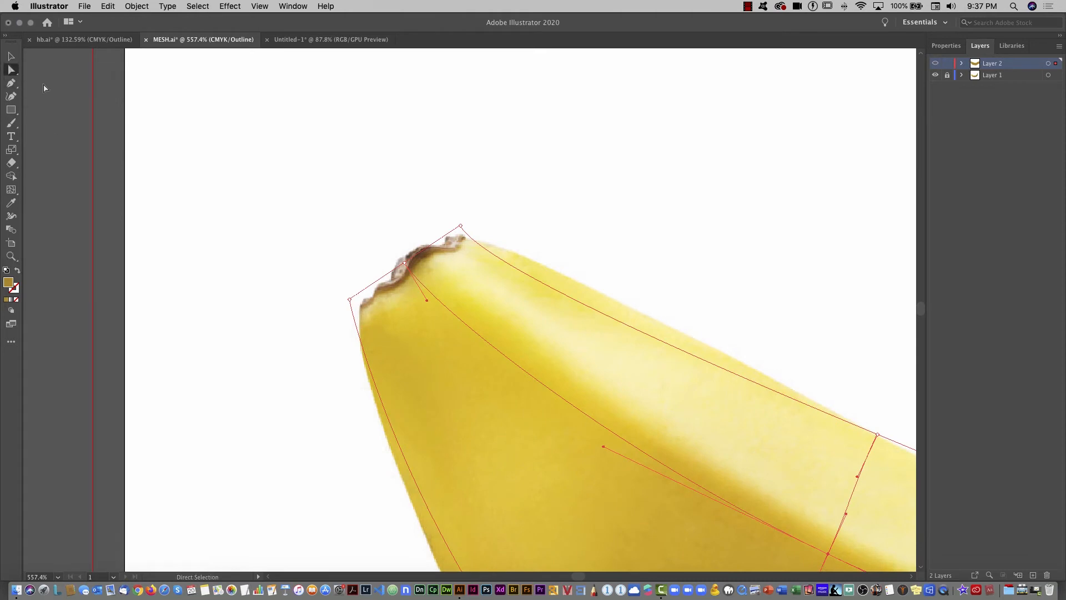
drag(463, 233, 464, 236)
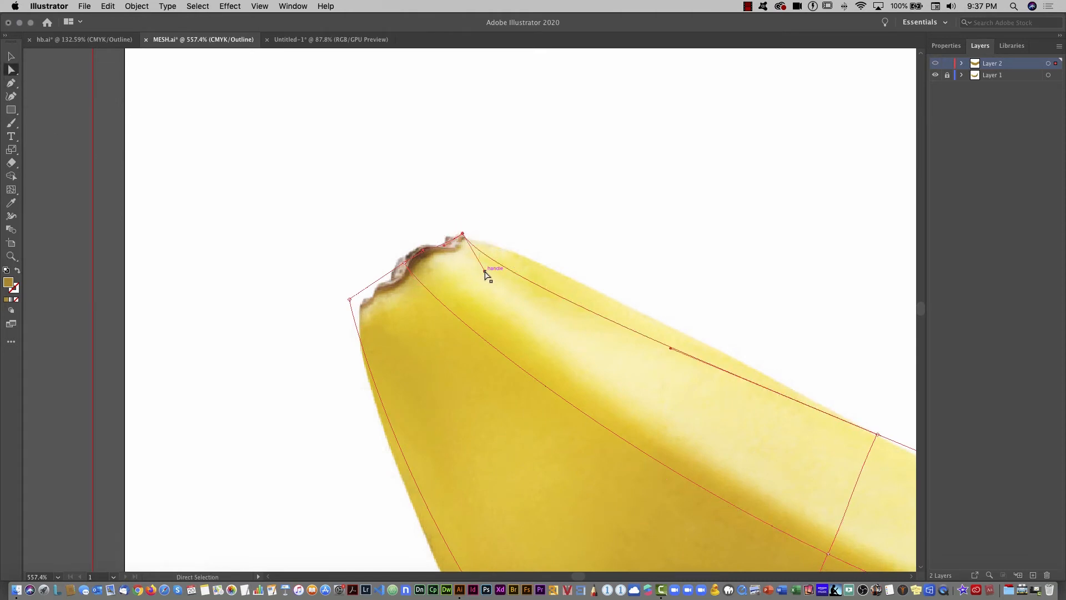
drag(485, 272, 512, 239)
drag(404, 266, 422, 263)
drag(351, 301, 359, 371)
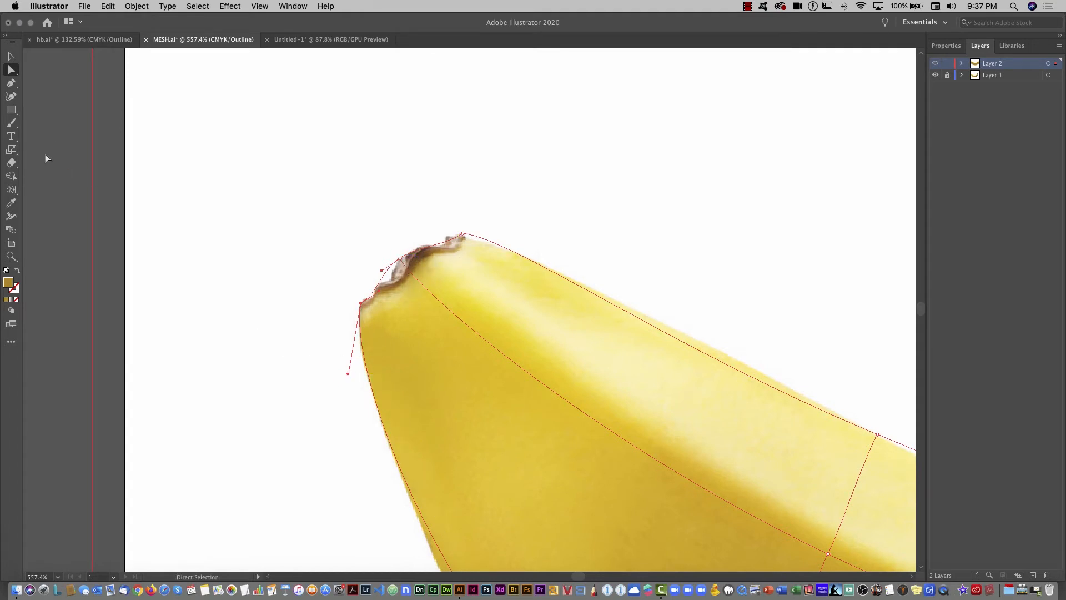
- Add a mesh column just inside the tip and bend its middle point and handles along the inner edge of the brown end
click(11, 190)
click(361, 317)
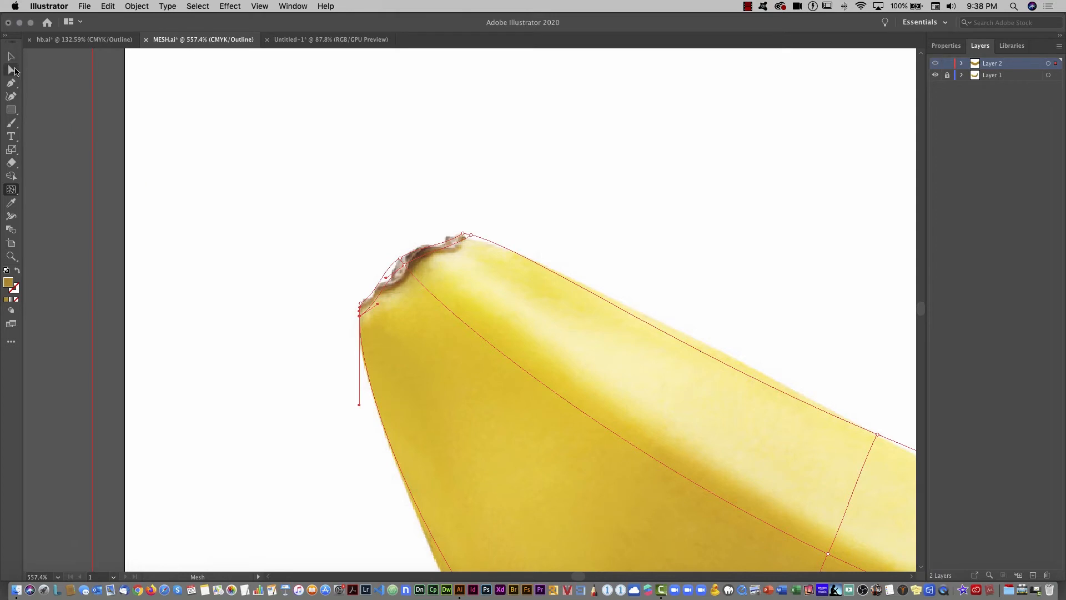
click(11, 70)
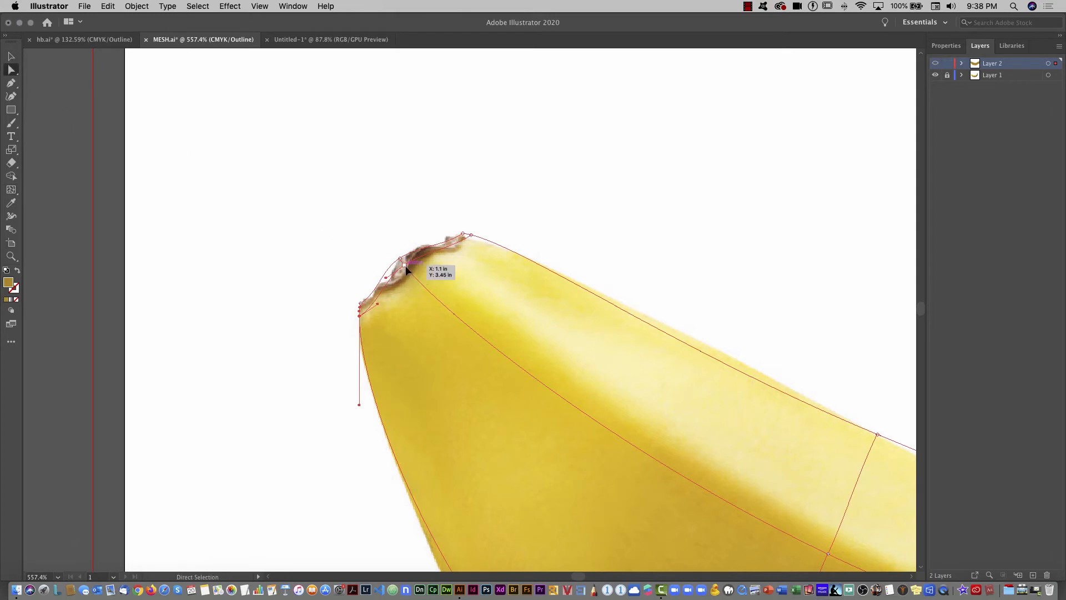
drag(405, 267, 429, 254)
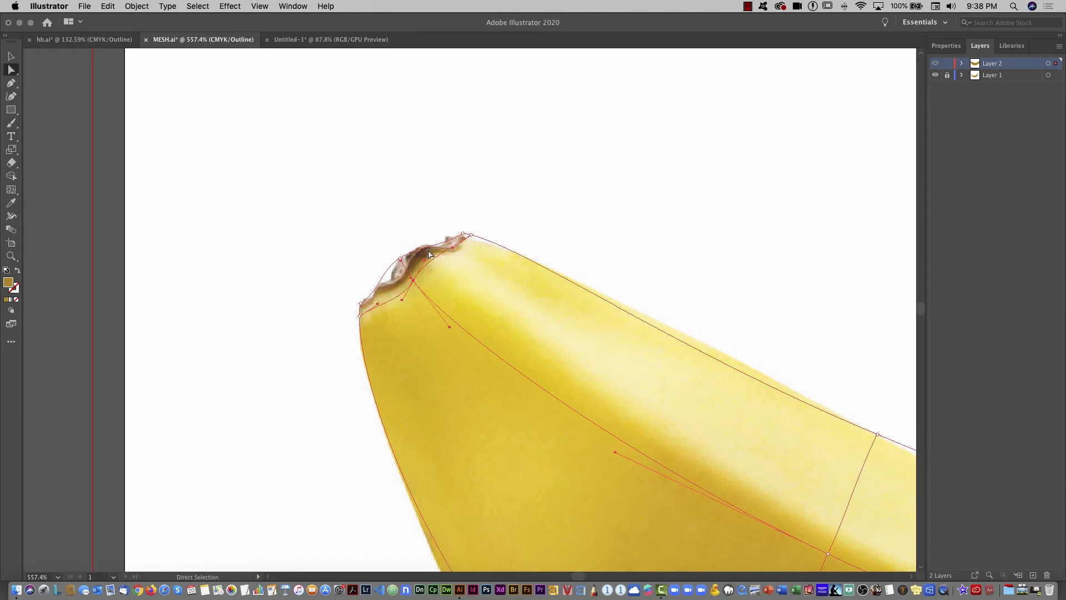
drag(378, 303, 378, 298)
click(537, 213)
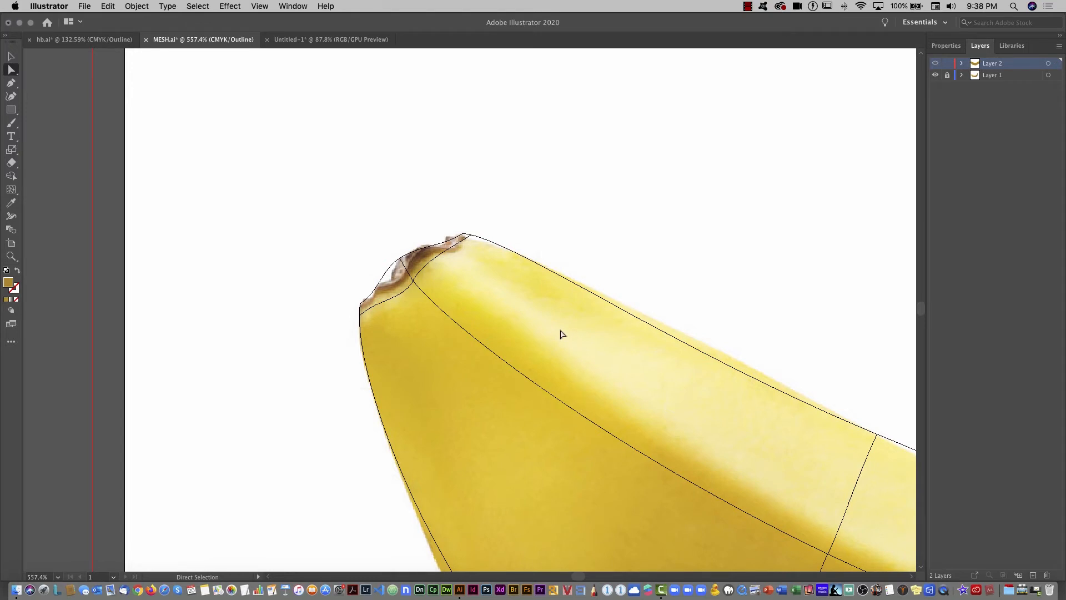
- Select the mesh column at the stem end and move it so its middle point sits on the end of the stem
key(super+minus)
key(super+minus)
key(super+minus)
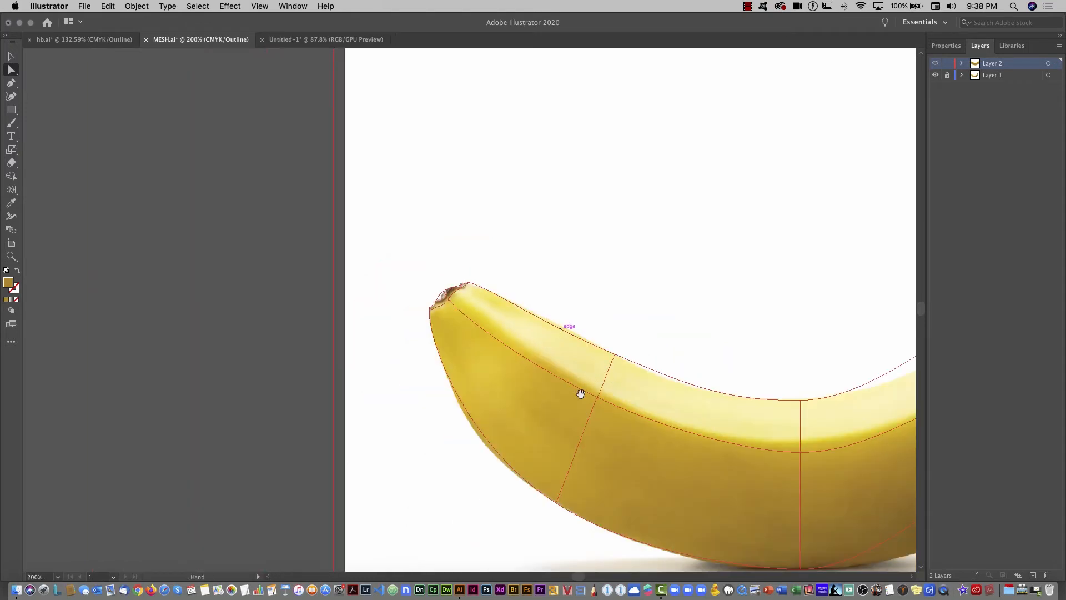
drag(580, 393, 416, 276)
drag(657, 300, 526, 238)
drag(607, 260, 440, 326)
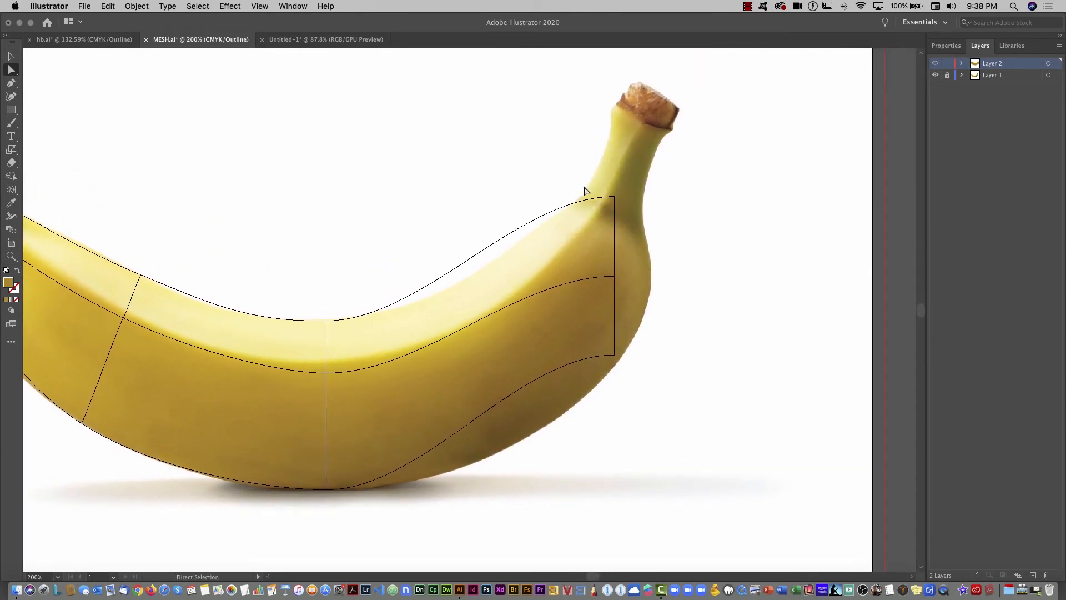
drag(580, 175, 662, 405)
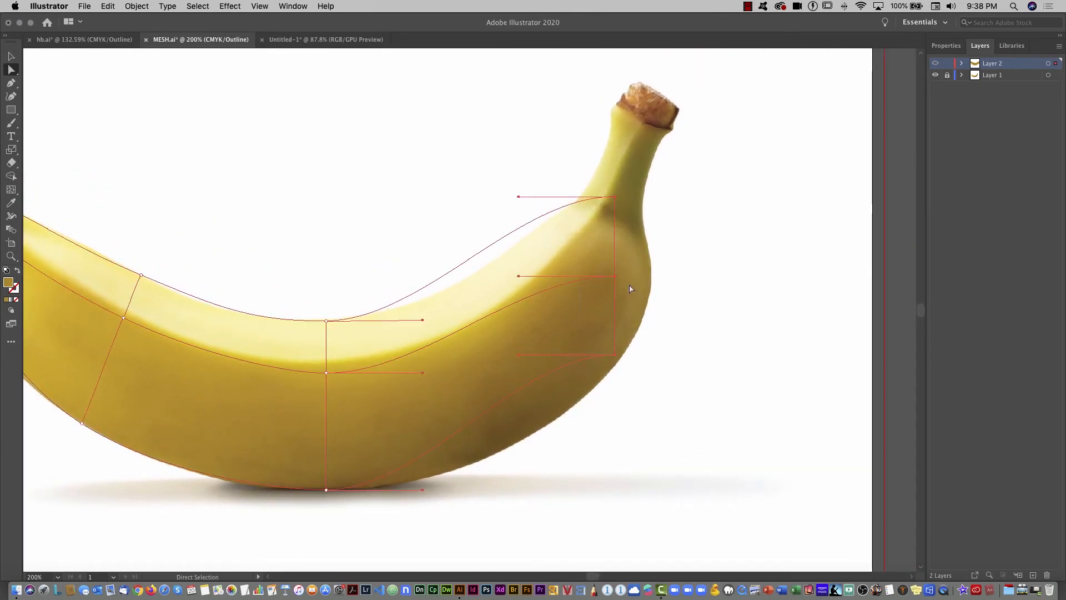
drag(615, 276, 660, 93)
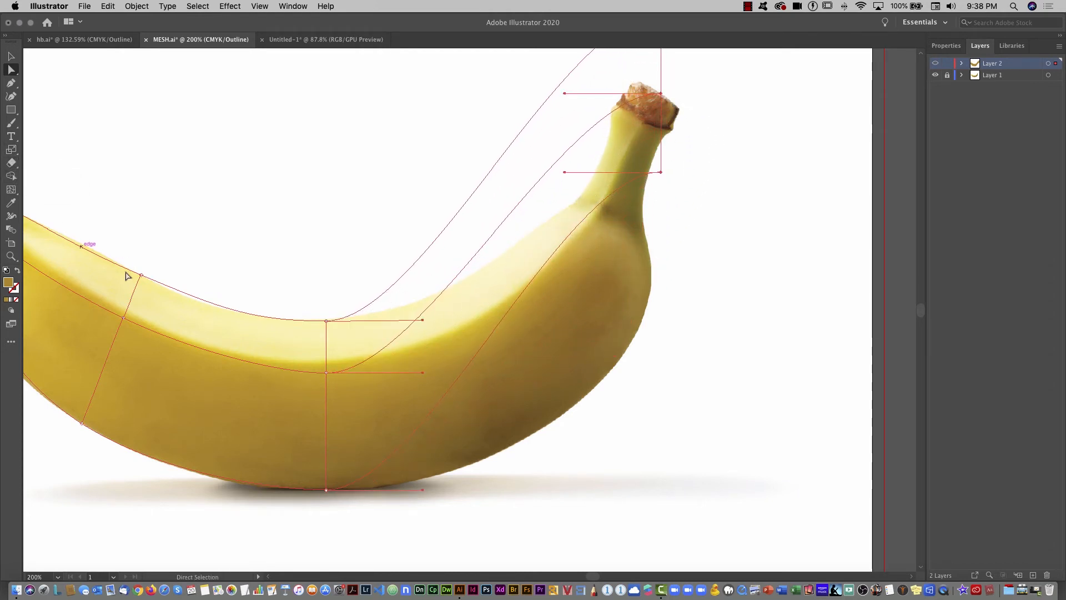
- Rotate the stem's end mesh column to the stem's angle and scale it down to the width of the brown cap
key(r)
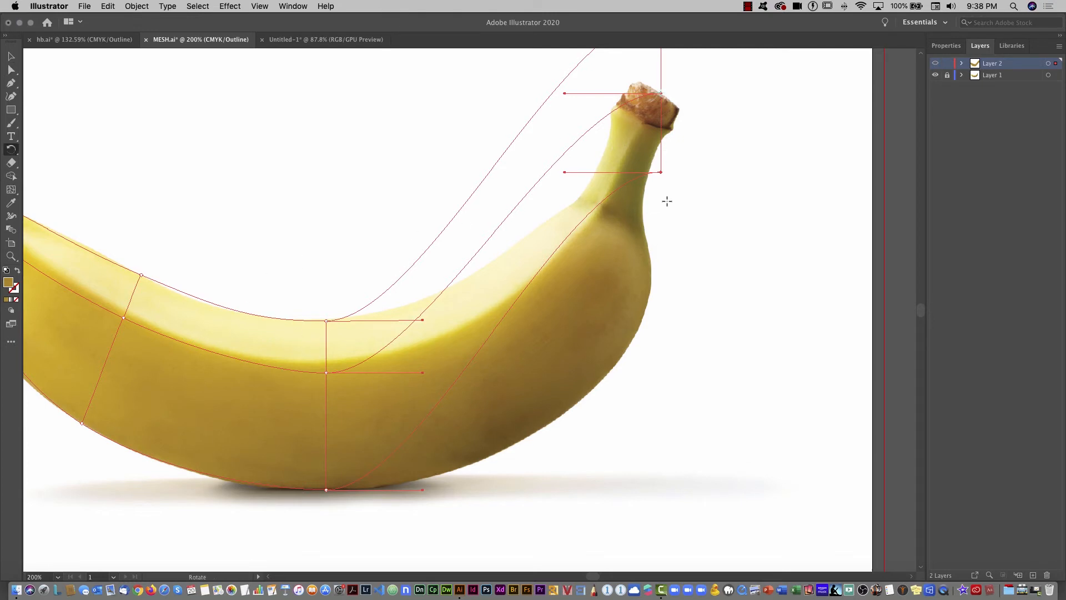
drag(667, 204, 762, 157)
key(Escape)
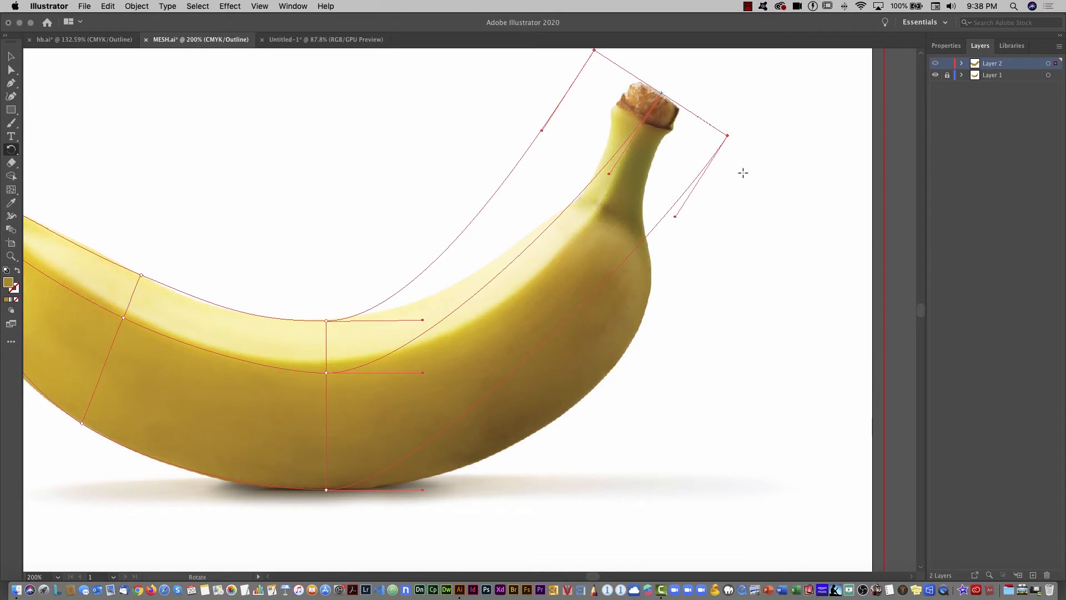
scroll(743, 172, up, 3)
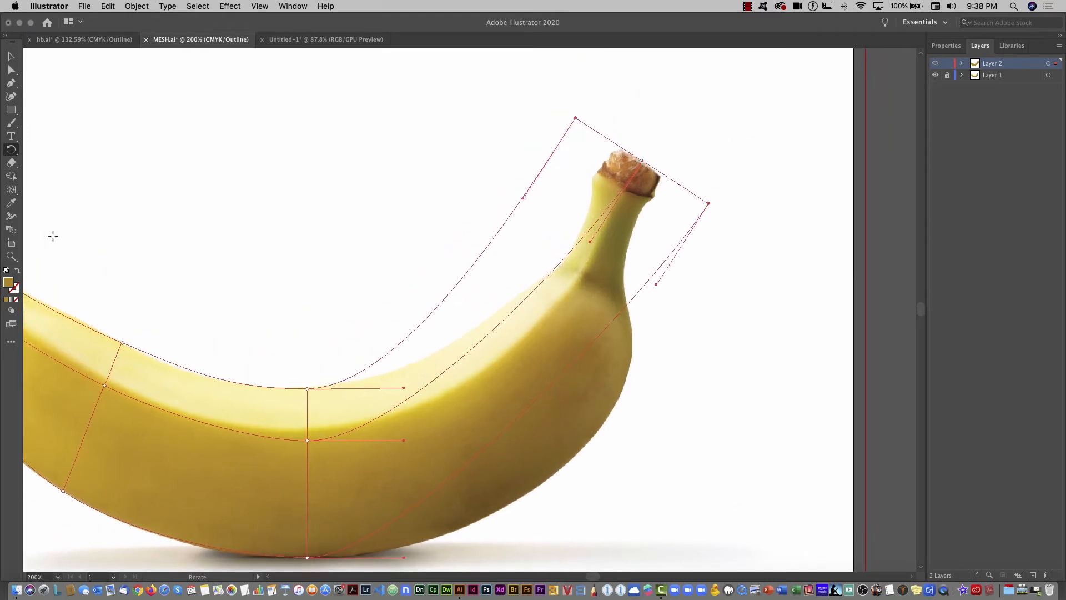
key(s)
drag(832, 130, 700, 152)
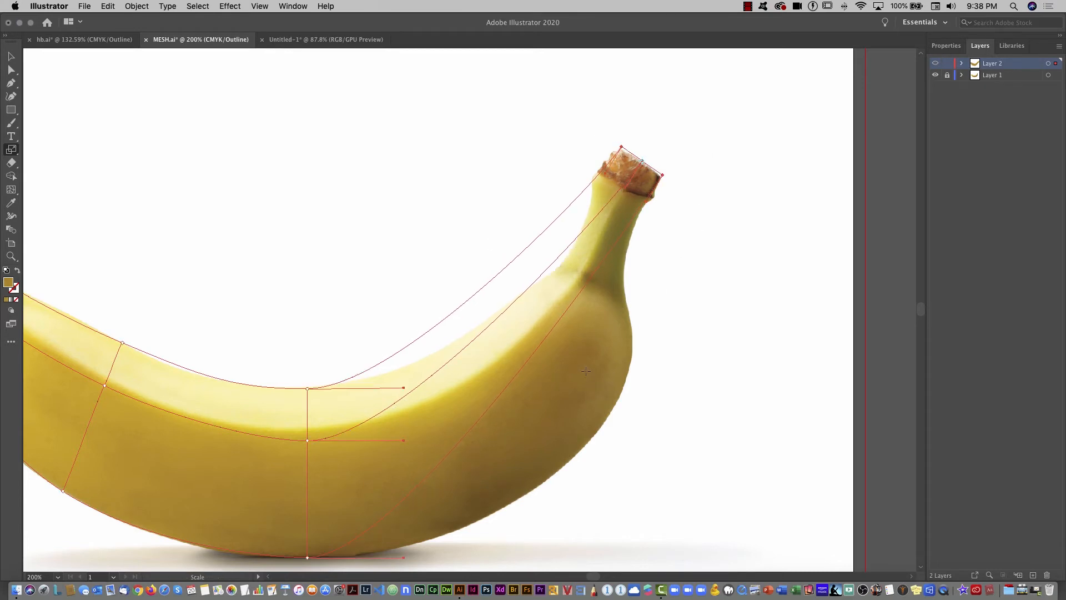
- Add a mesh column between the center and the stem, move its lowest point to the banana's outer edge, and angle its handle along the curve
drag(570, 372, 600, 254)
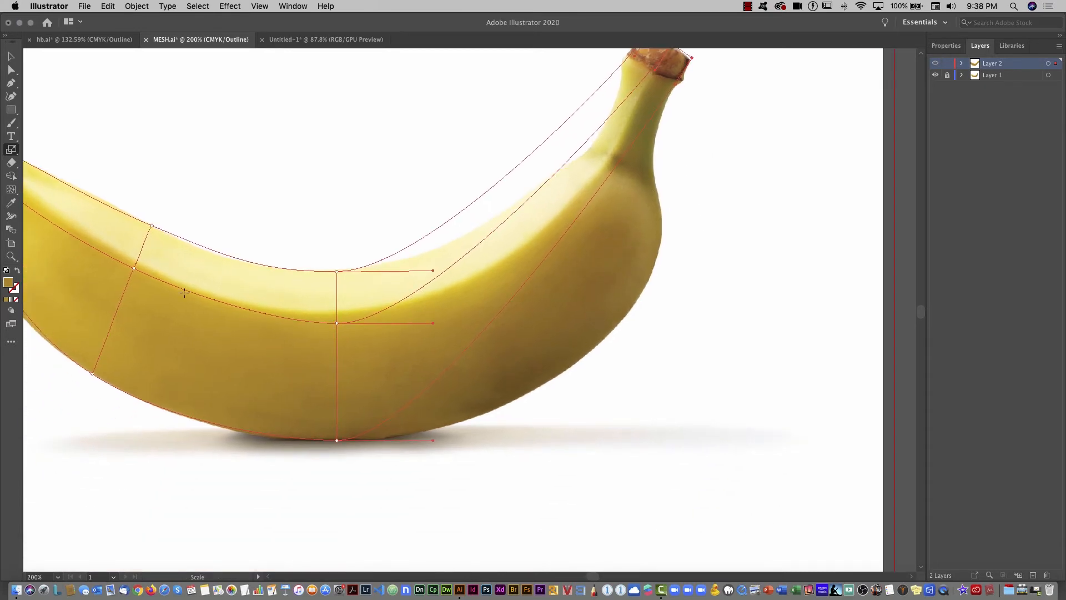
click(11, 189)
click(517, 292)
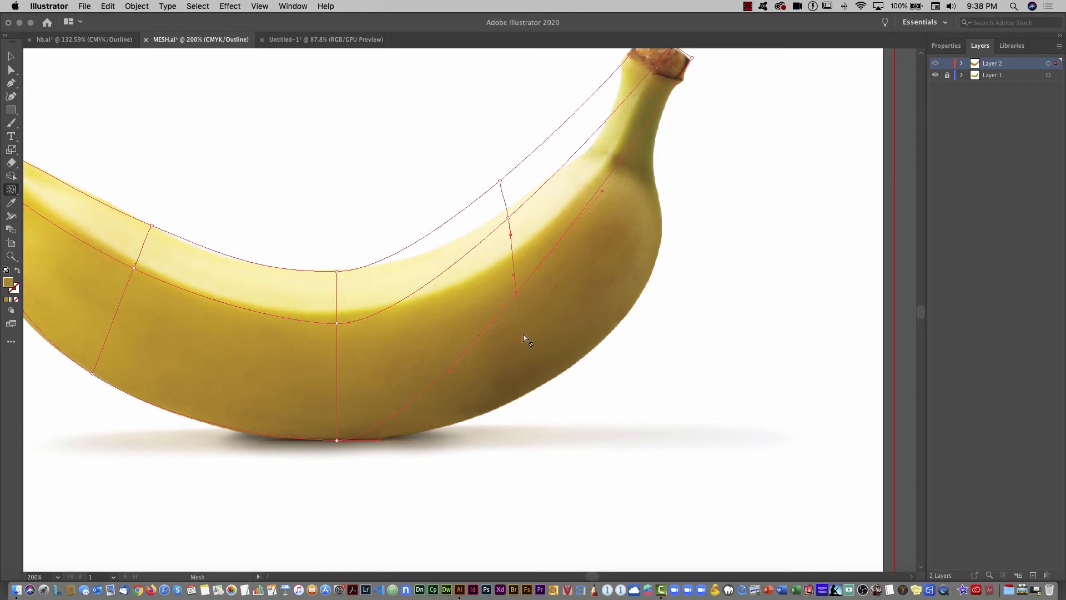
click(11, 69)
drag(518, 293, 586, 358)
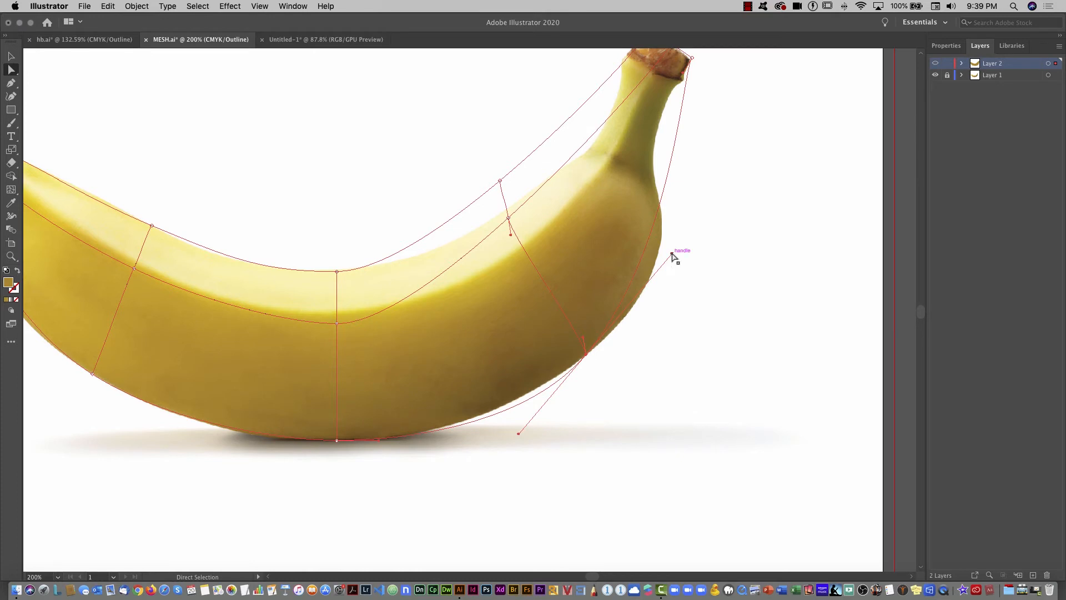
drag(671, 254, 683, 268)
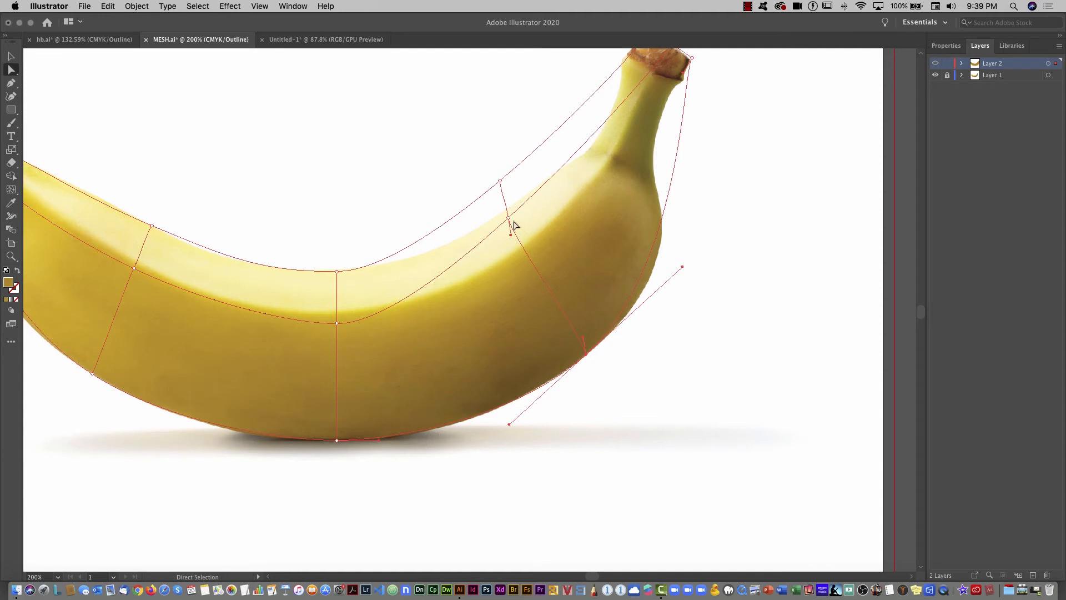
- Move that column's middle point onto the ridge and its upper point onto the banana's inner edge, adjusting the upper handle
drag(514, 222, 528, 255)
drag(500, 183, 511, 218)
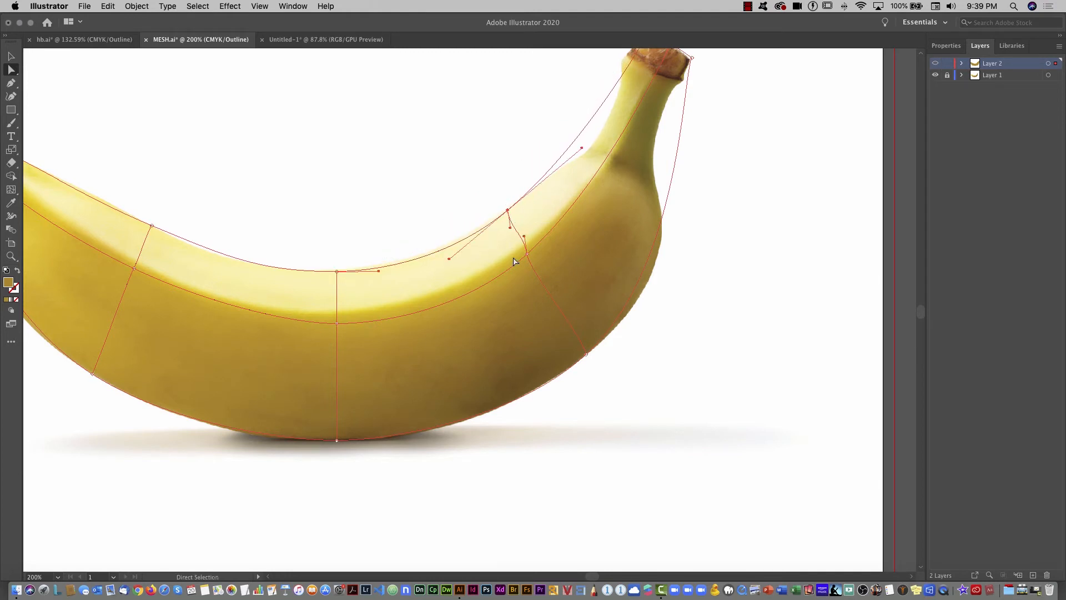
mouse_move(450, 263)
mouse_down()
mouse_move(448, 255)
mouse_move(465, 266)
mouse_up()
- Add a mesh column at the stem's neck, then move its outer point and handle to follow the neck's outer curve
scroll(635, 237, up, 5)
scroll(635, 237, right, 5)
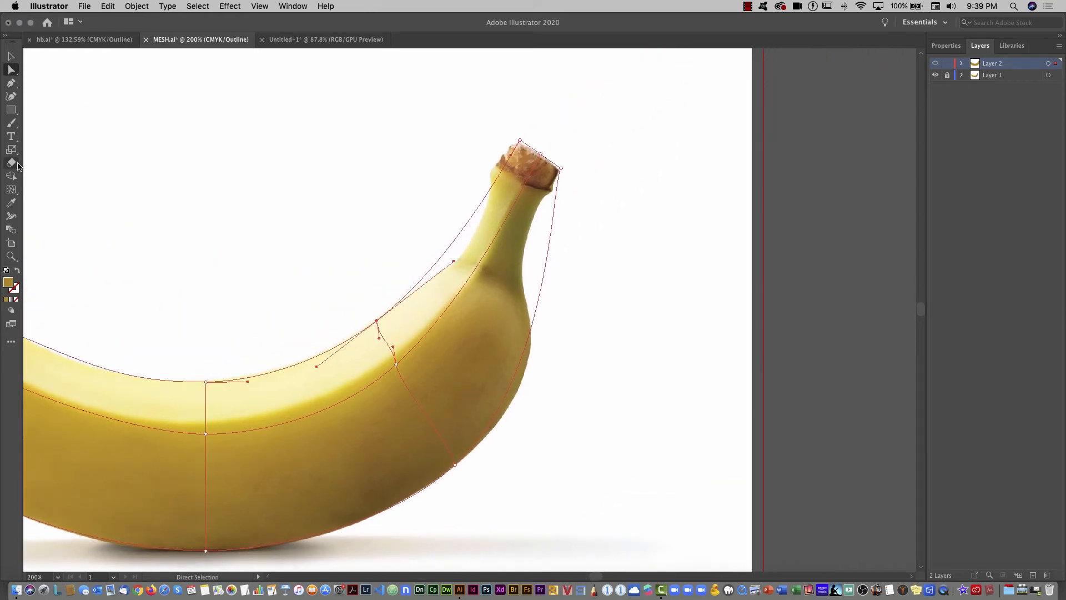
click(11, 189)
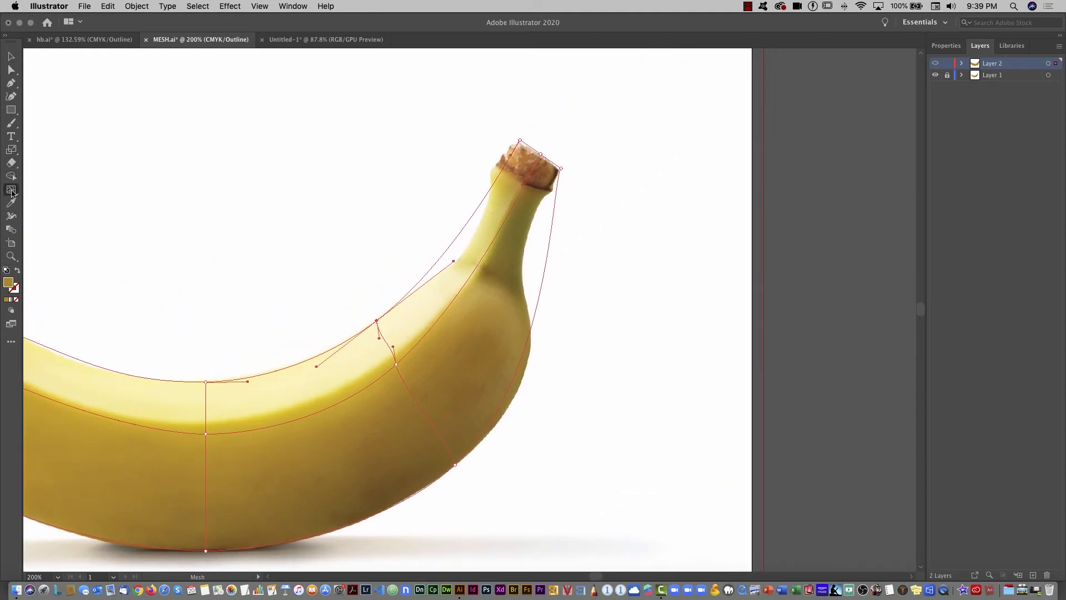
click(541, 291)
click(12, 70)
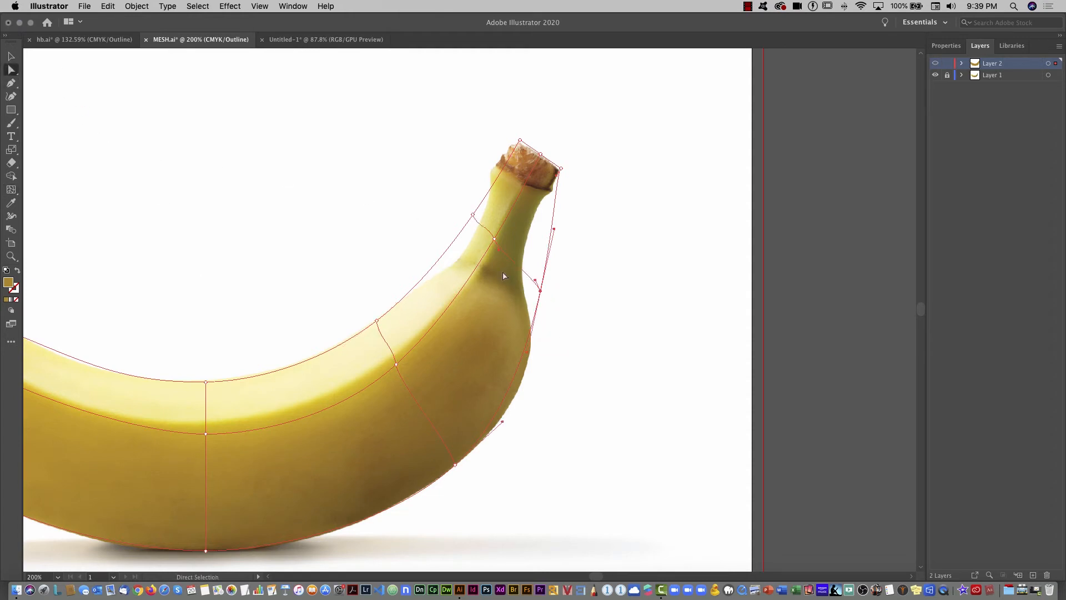
click(541, 291)
drag(554, 230, 522, 235)
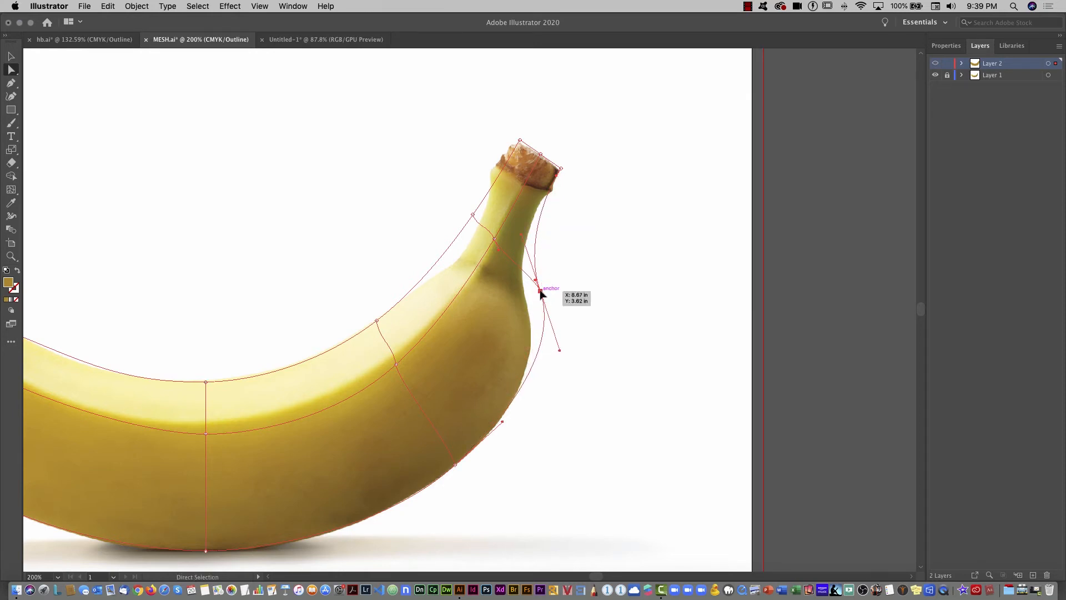
drag(540, 291, 526, 304)
- Move the neck column's middle point onto the ridge and its inner point onto the banana's inner edge, aligning the inner handle
drag(495, 240, 484, 257)
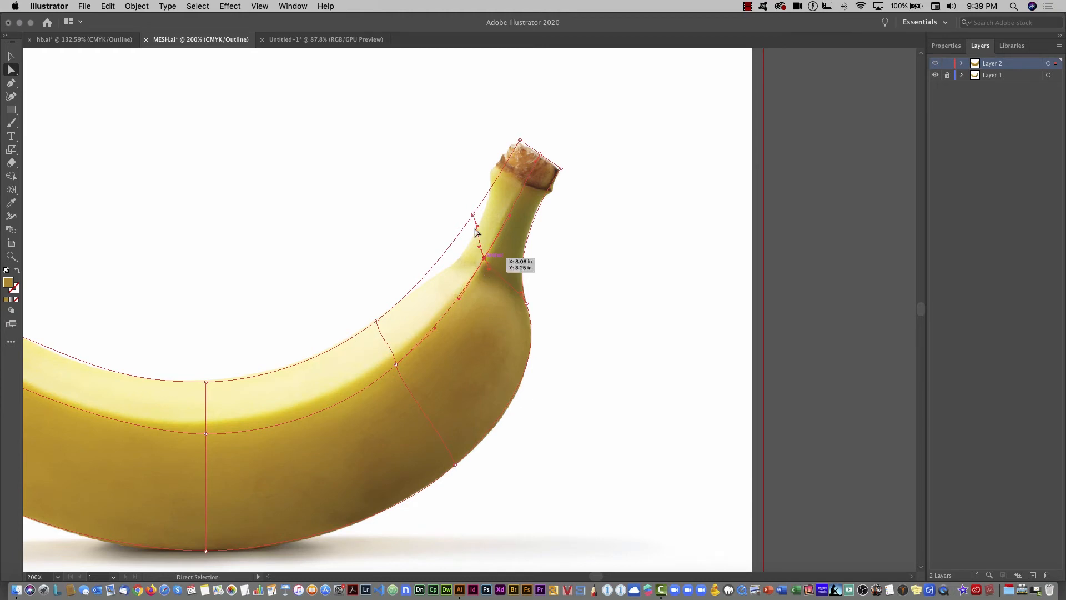
drag(472, 218, 469, 250)
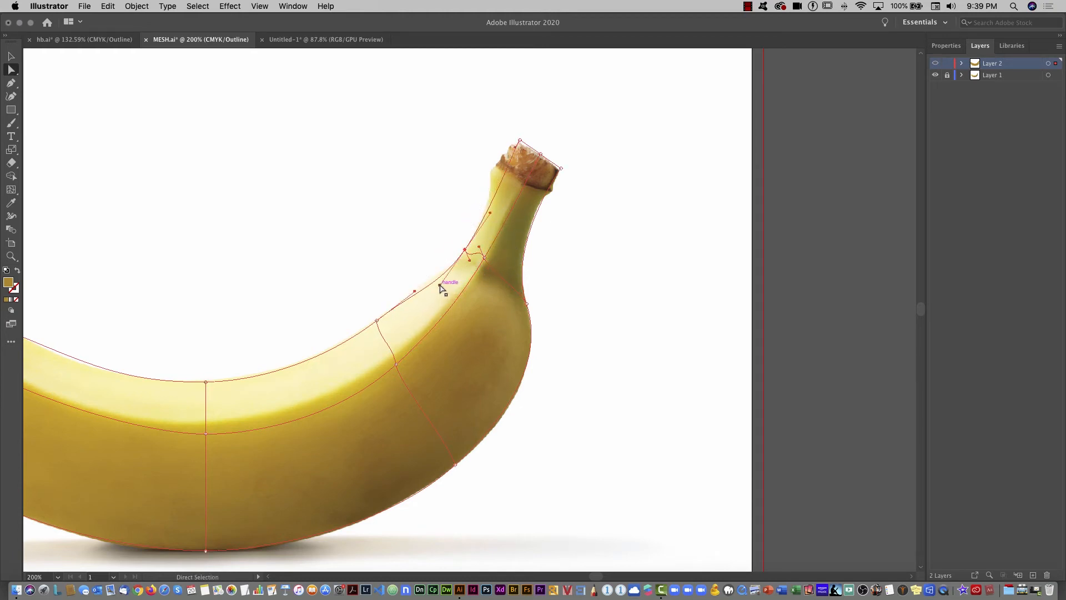
drag(440, 284, 435, 279)
- Add a mesh column just below the stem's cap, move its inner point onto the stem's inner edge, and align its handle along the neck
key(u)
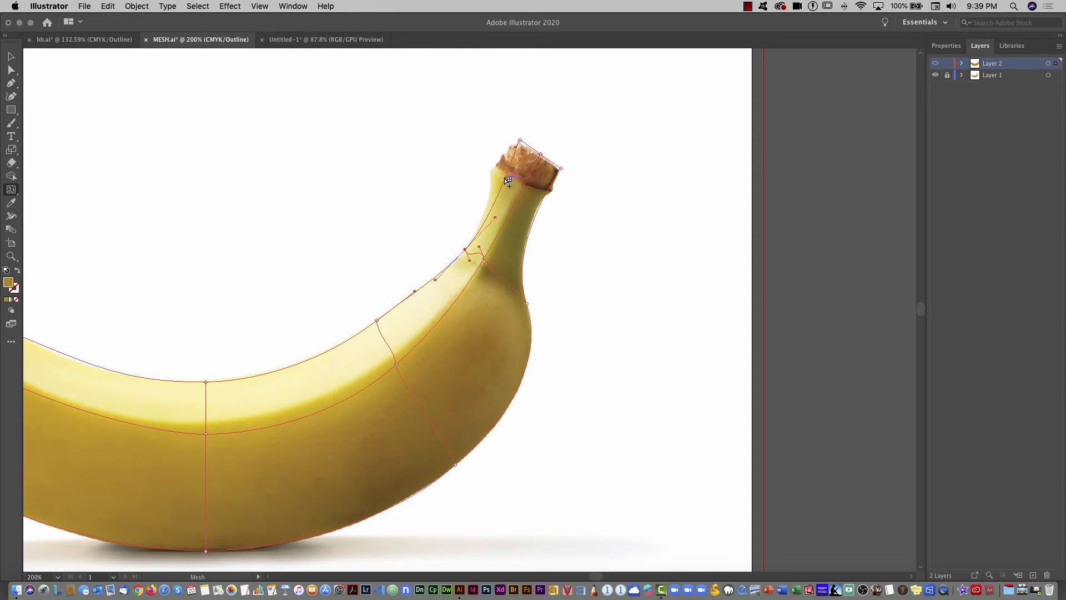
click(506, 177)
key(super)
key(super+equal)
key(super+equal)
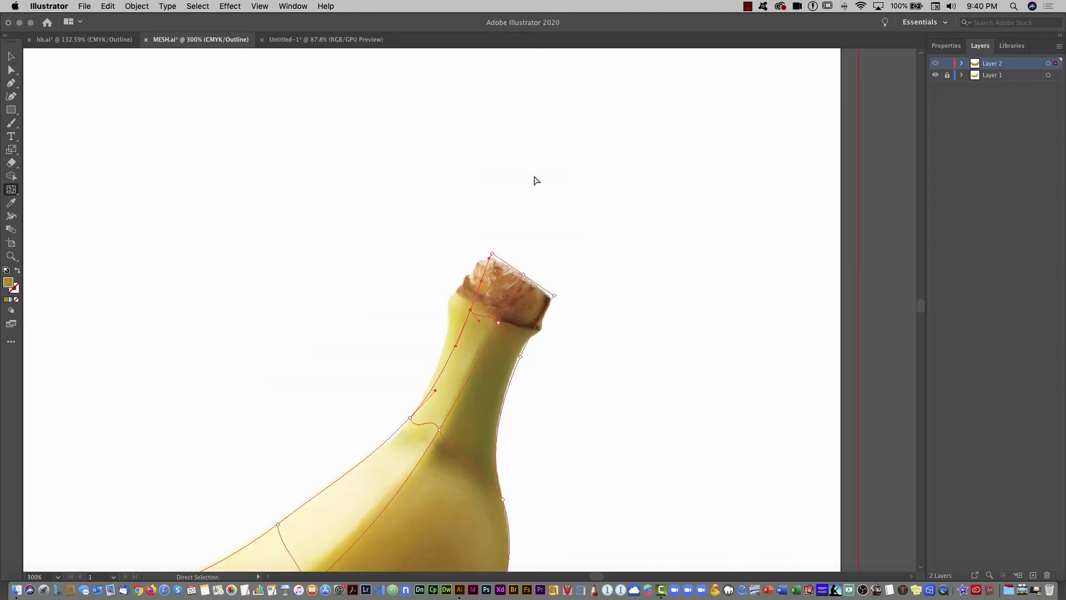
click(471, 309)
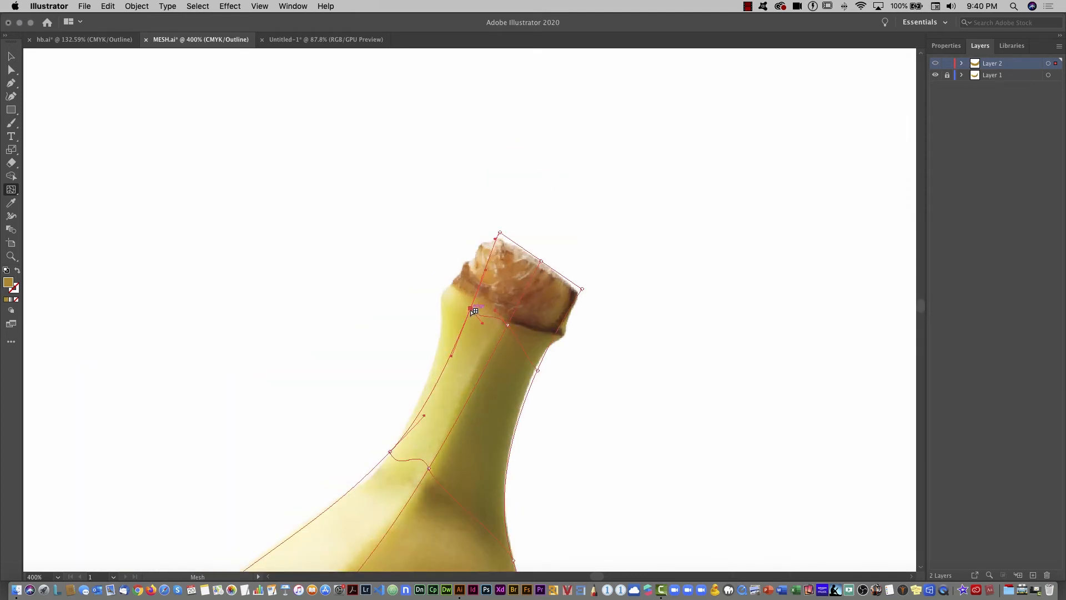
drag(472, 310, 444, 294)
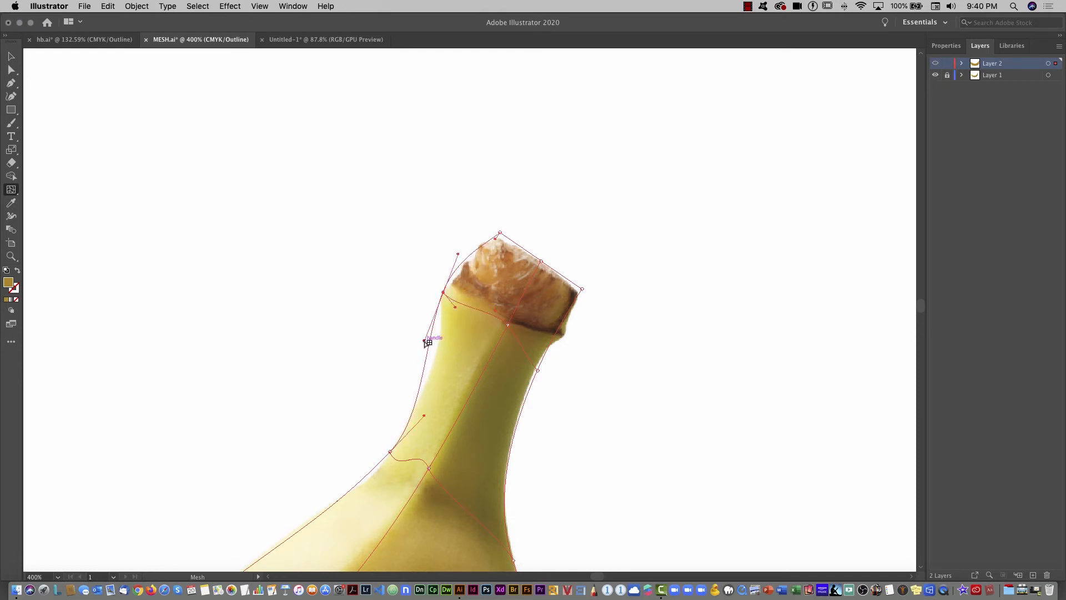
drag(424, 341, 442, 346)
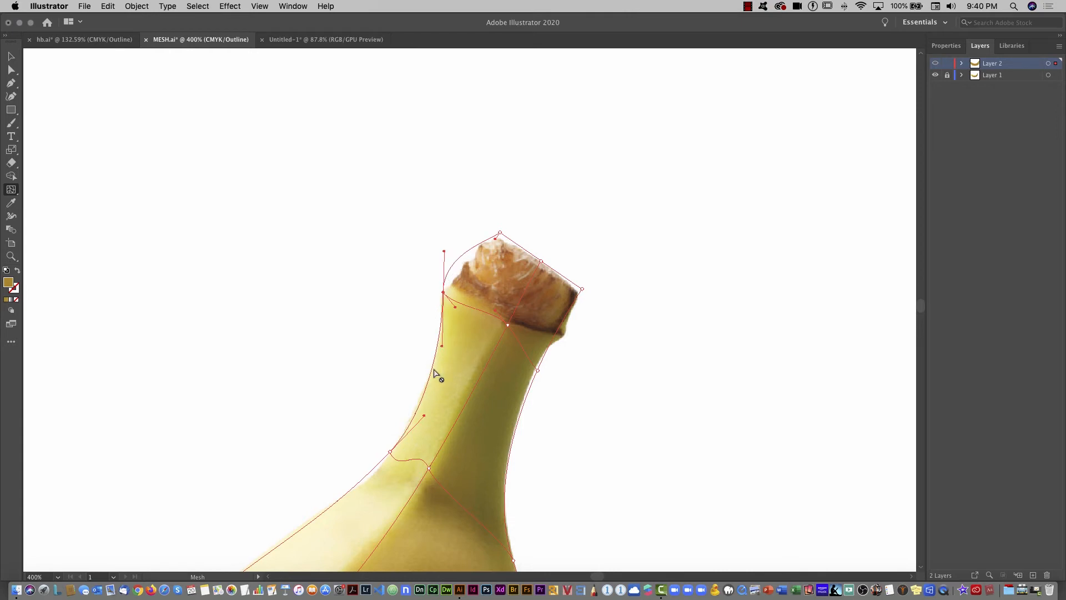
- Shorten the inner point's handle toward the stem cap and move the mesh's inner end corner onto the cap's upper corner
click(472, 308)
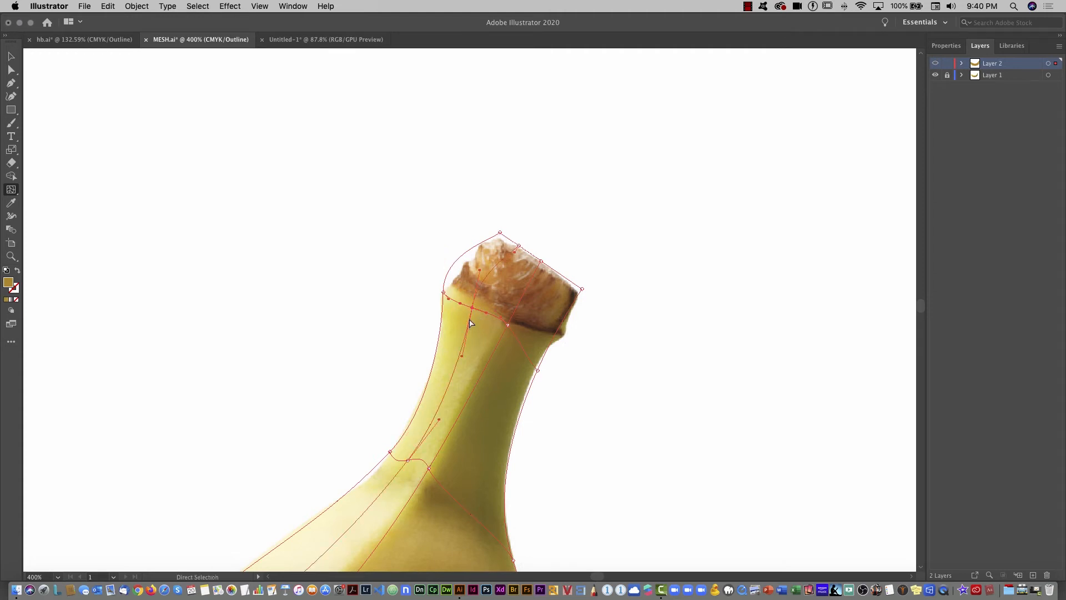
key(super+z)
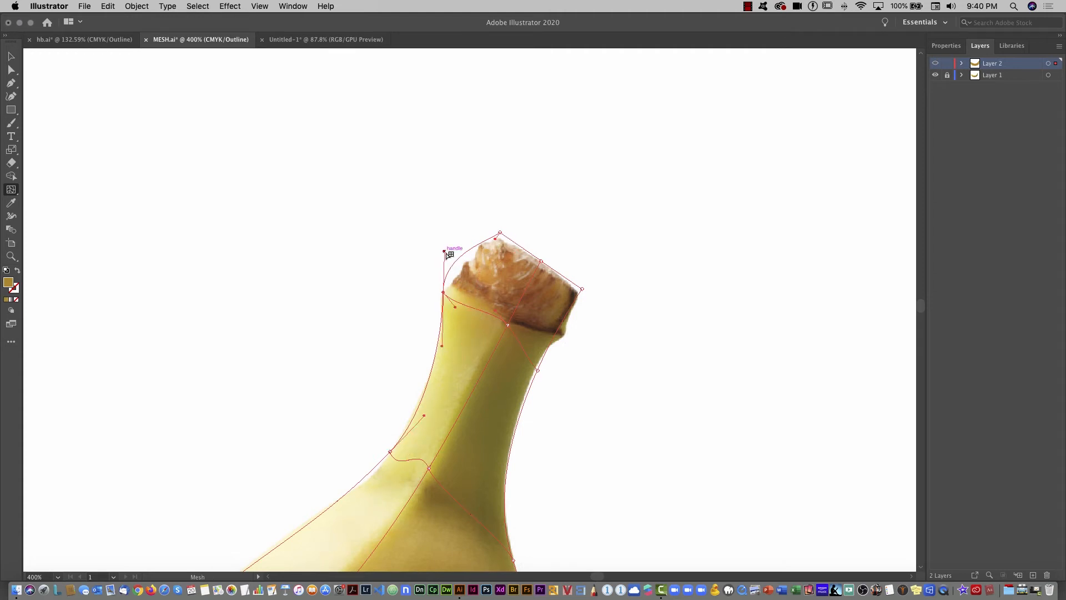
drag(443, 251, 443, 271)
mouse_move(496, 239)
mouse_down()
mouse_move(487, 229)
mouse_move(499, 239)
mouse_up()
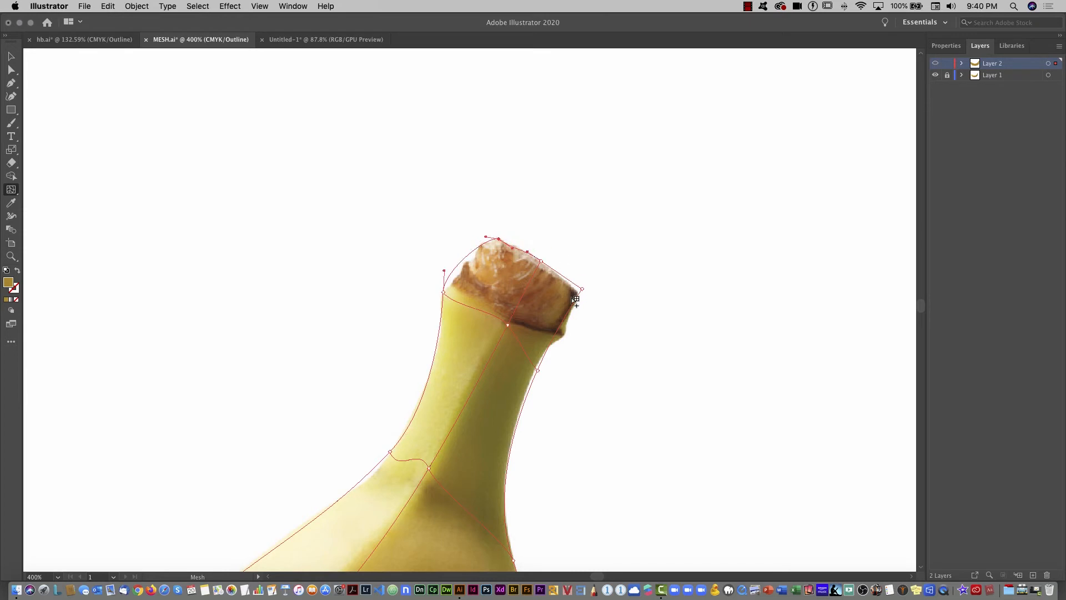
- Move the mesh's outer end corner onto the cap's corner and the cap column's outer point onto the stem's outer edge
drag(582, 288, 562, 335)
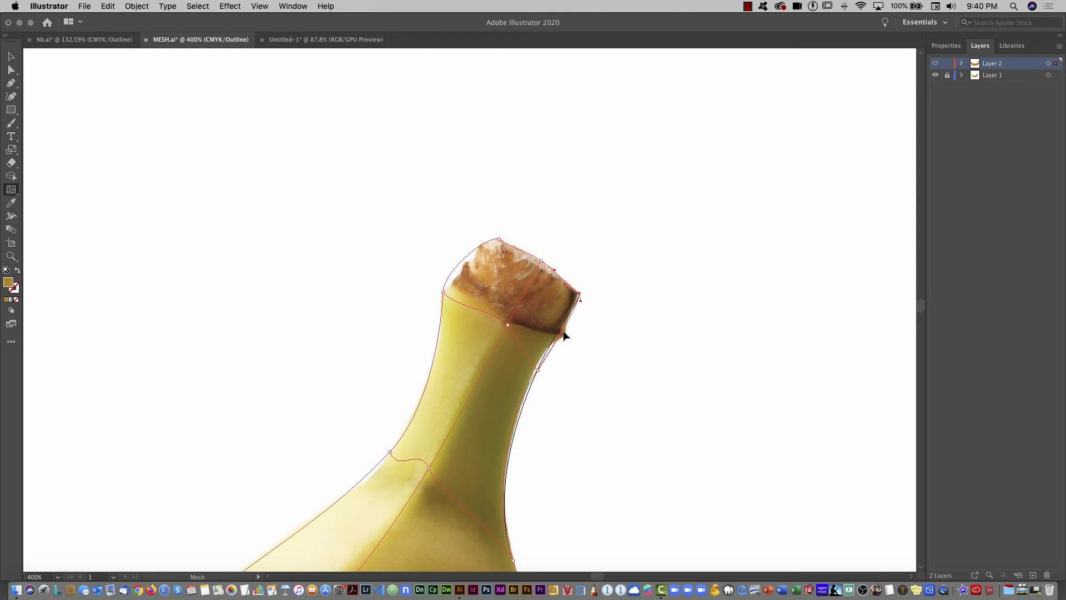
click(540, 369)
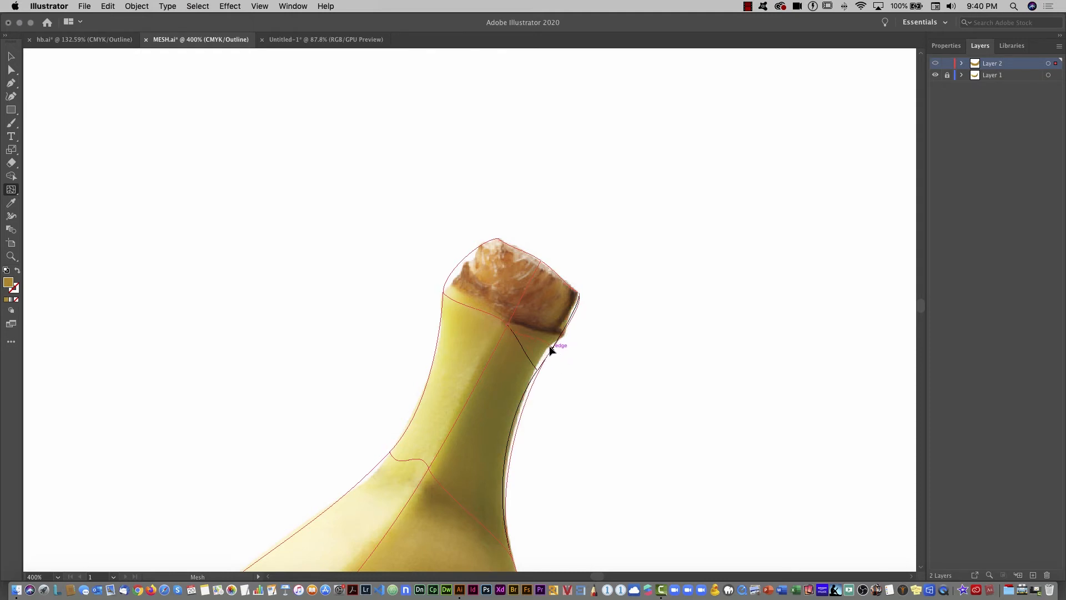
key(Delete)
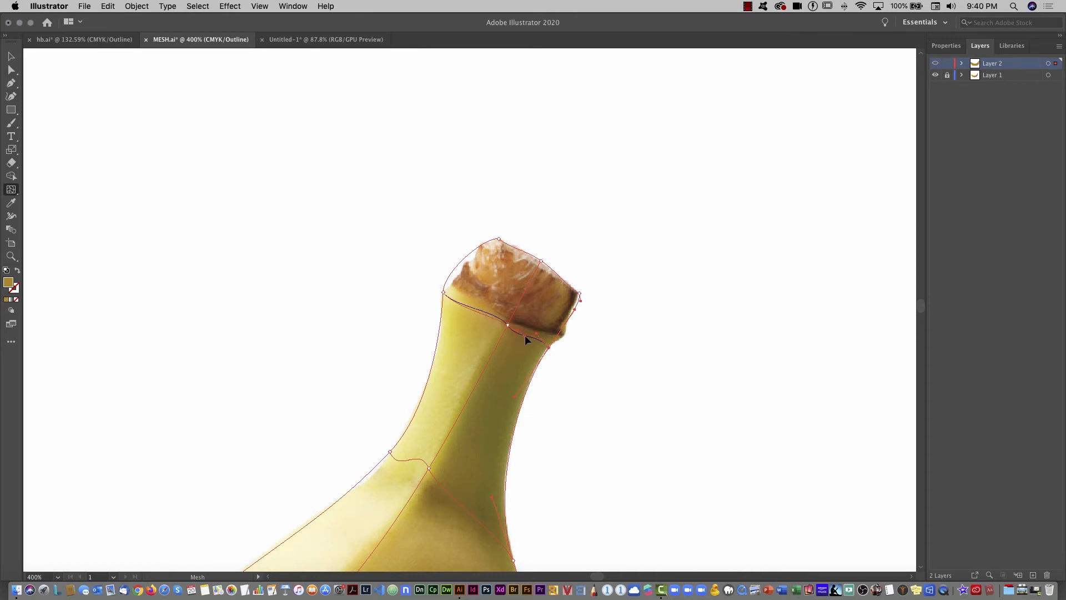
- Switch to the Untitled-1 document and delete all of its gradient circles
click(304, 40)
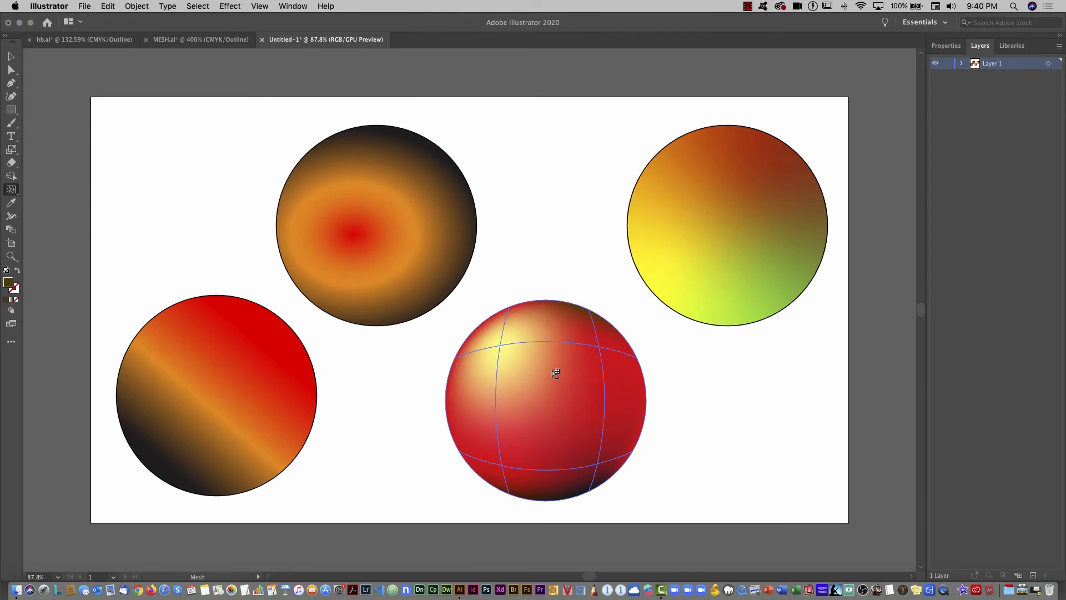
key(super+a)
key(Delete)
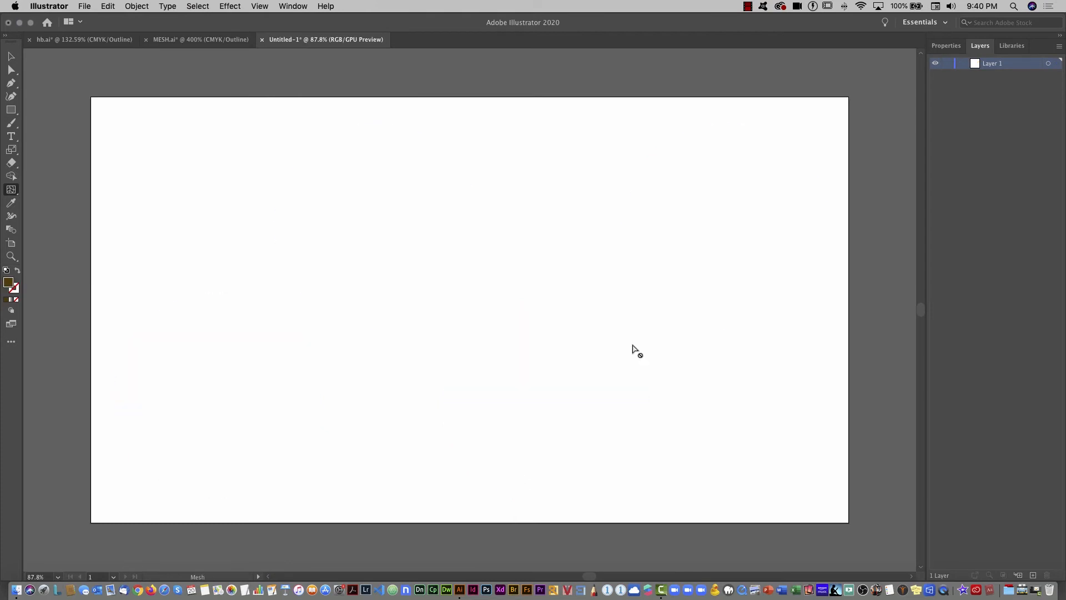
- Draw a brown rectangle in the middle of the artboard and add a mesh point right of its center, at about X 803 px, Y 401 px
key(m)
drag(326, 206, 660, 434)
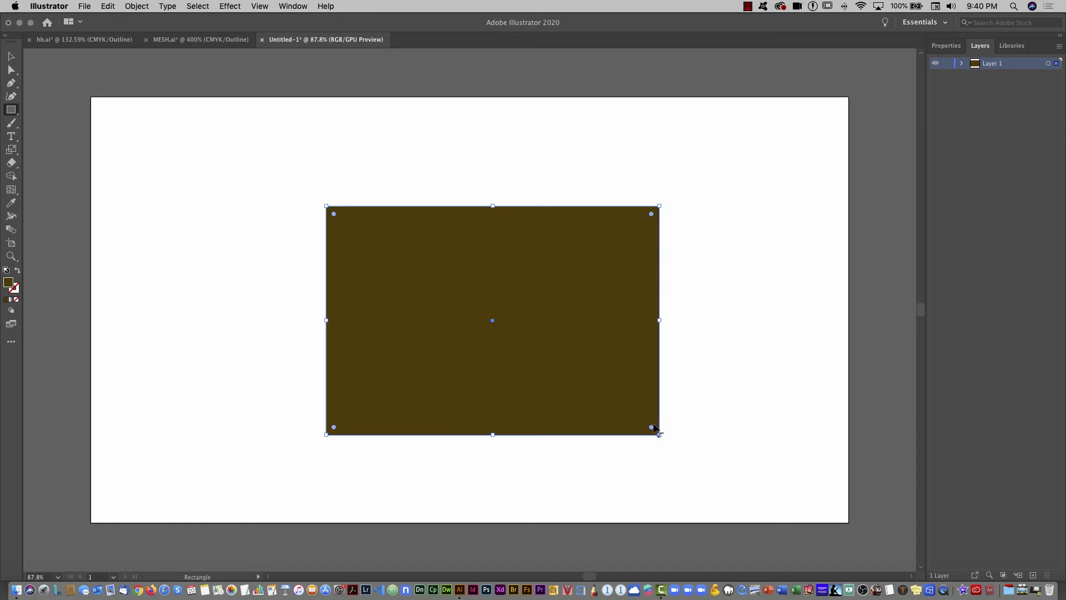
key(u)
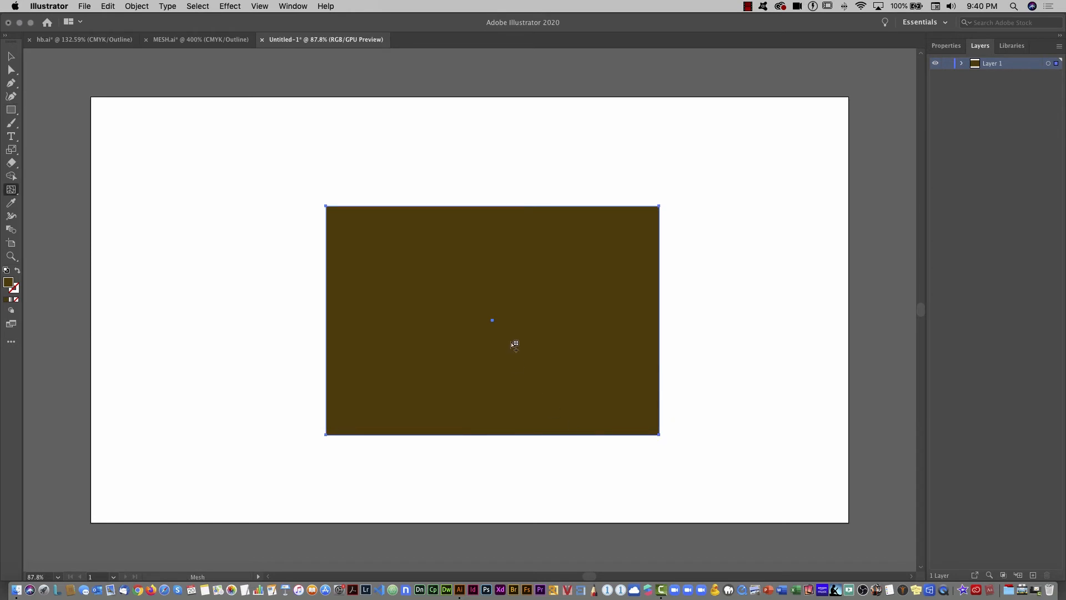
click(537, 320)
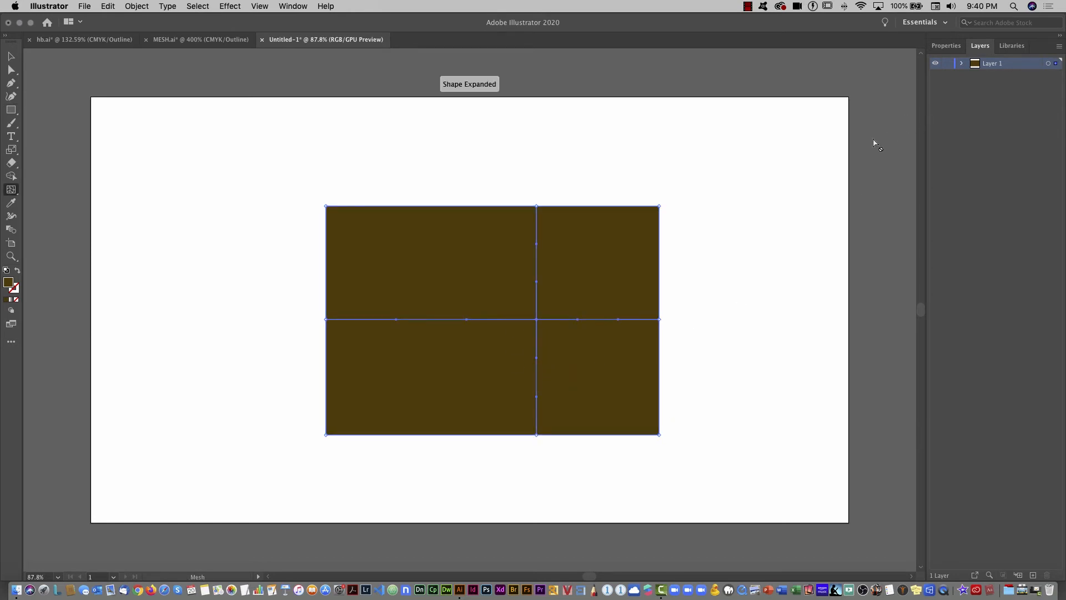
- Try a bright green fill, RGB 0, 255, 43, on the rectangle's mesh point, and undo it
click(945, 49)
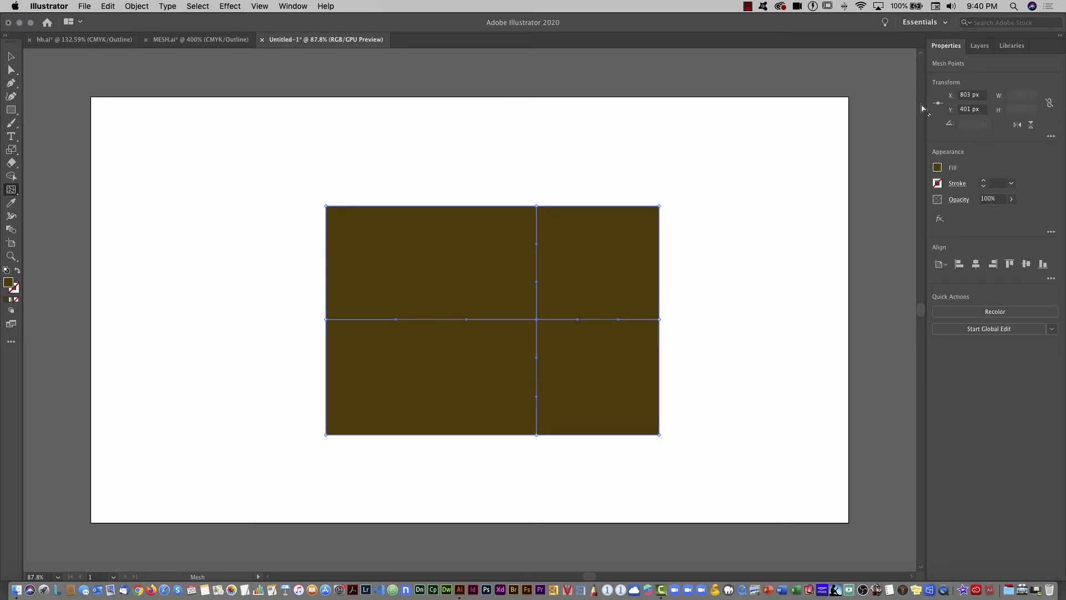
click(937, 168)
click(860, 283)
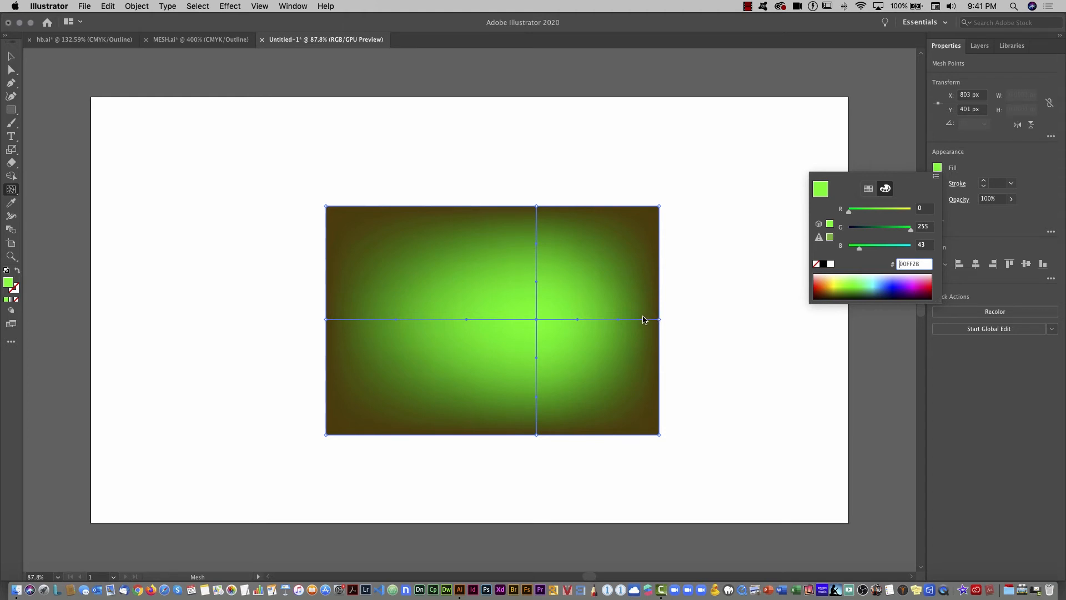
key(cmd+z)
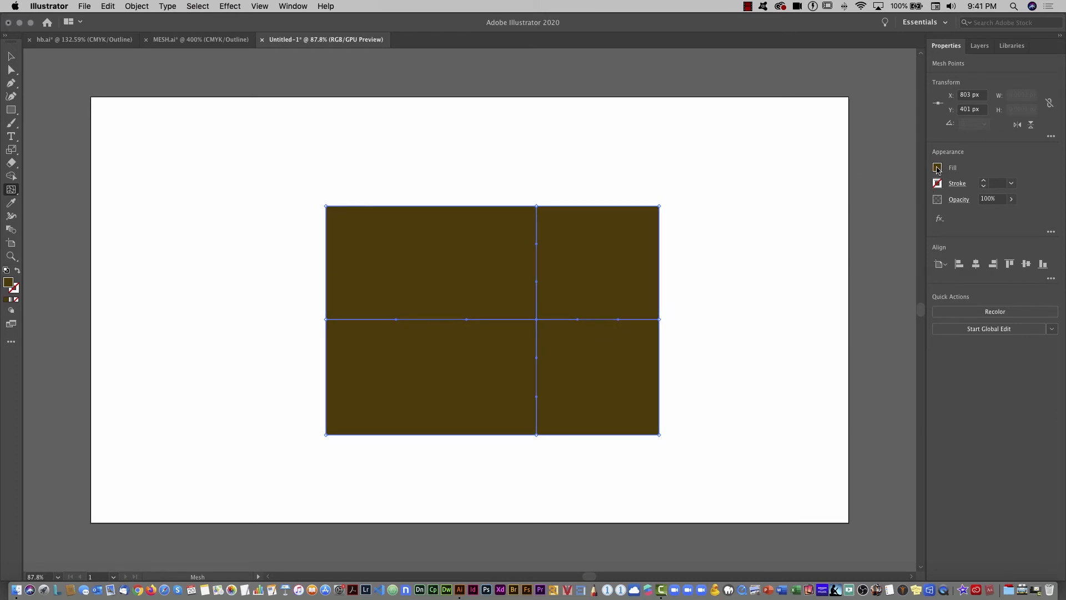
- Add a second mesh column close to the right of the first and fill the first column's middle point with green #59A500
click(549, 320)
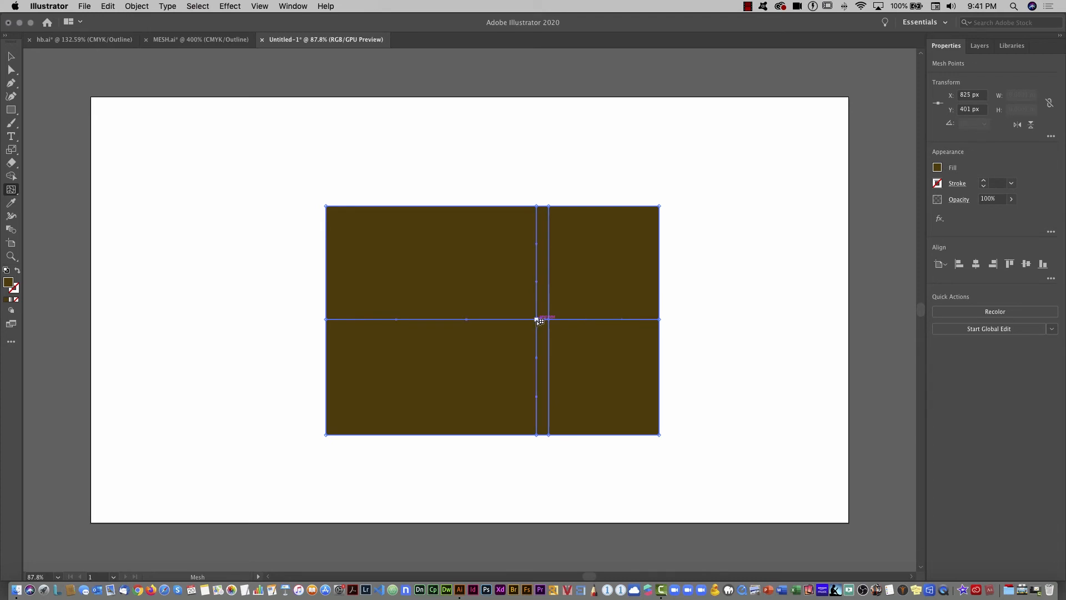
click(537, 320)
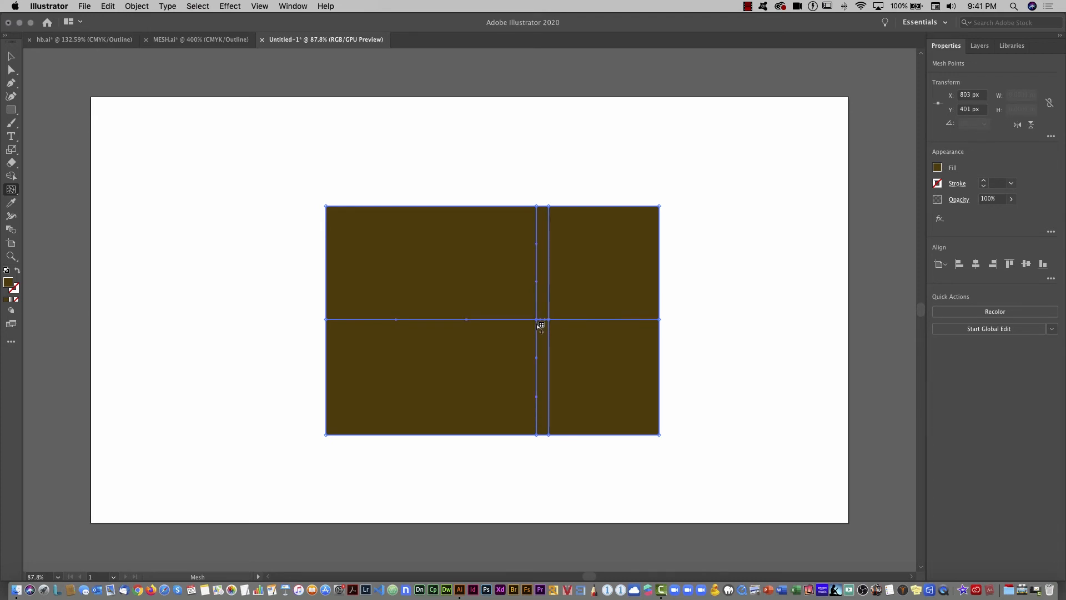
click(937, 168)
drag(866, 230, 887, 233)
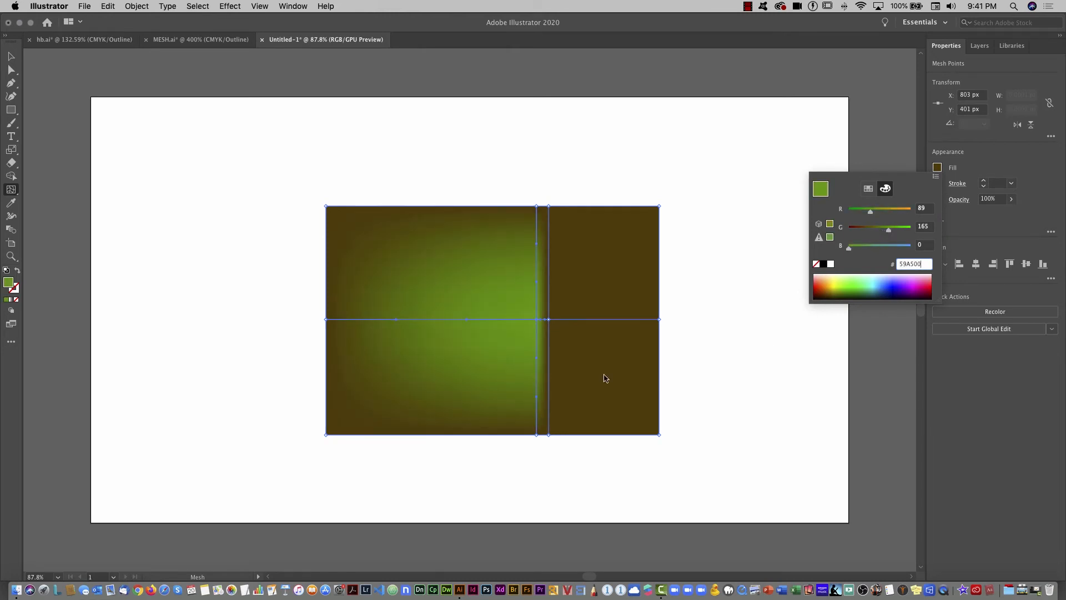
- Bow the right column outward to about X 850 px, then add a column left of the green one and bow it to about X 742 px
click(547, 323)
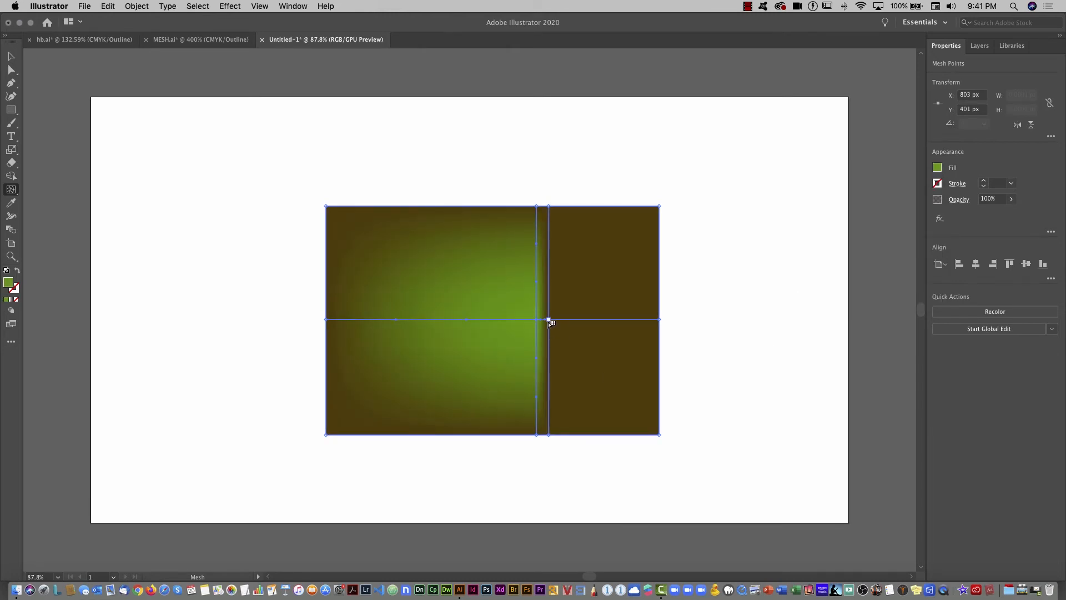
drag(549, 320, 563, 319)
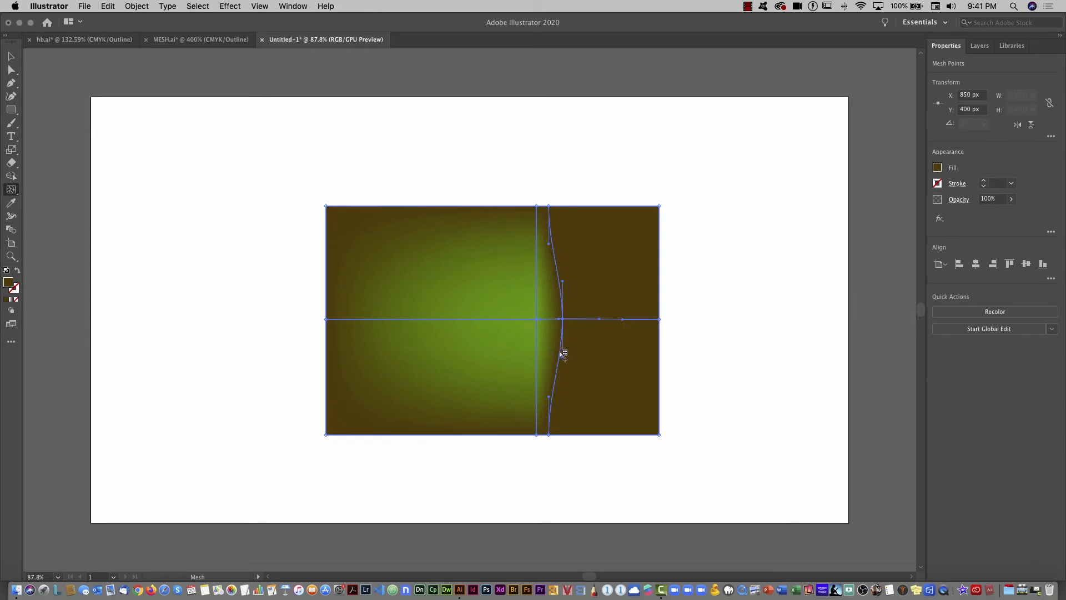
click(516, 319)
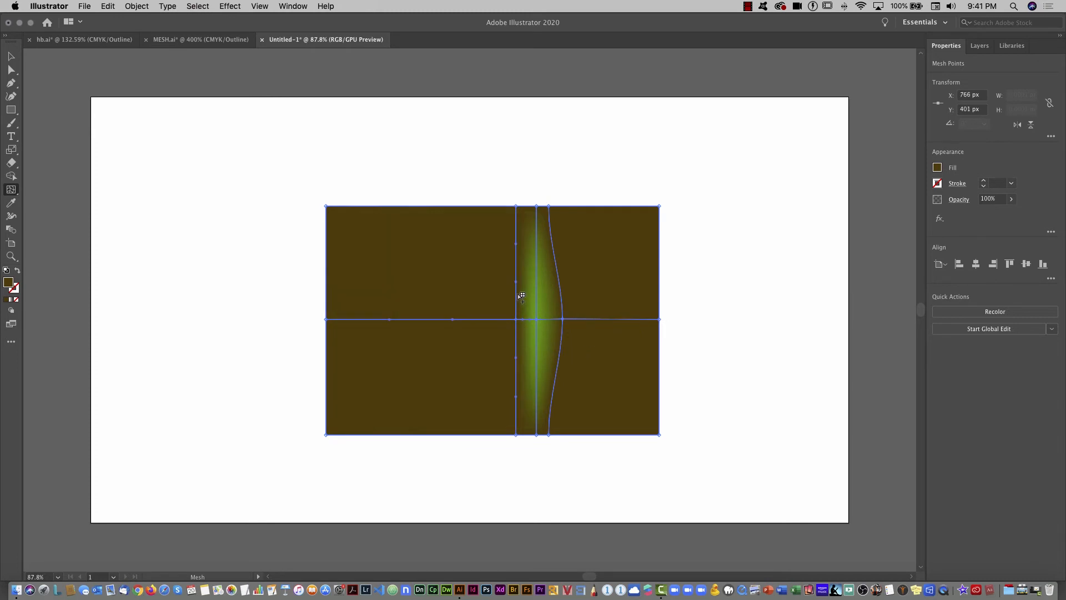
drag(512, 324, 498, 324)
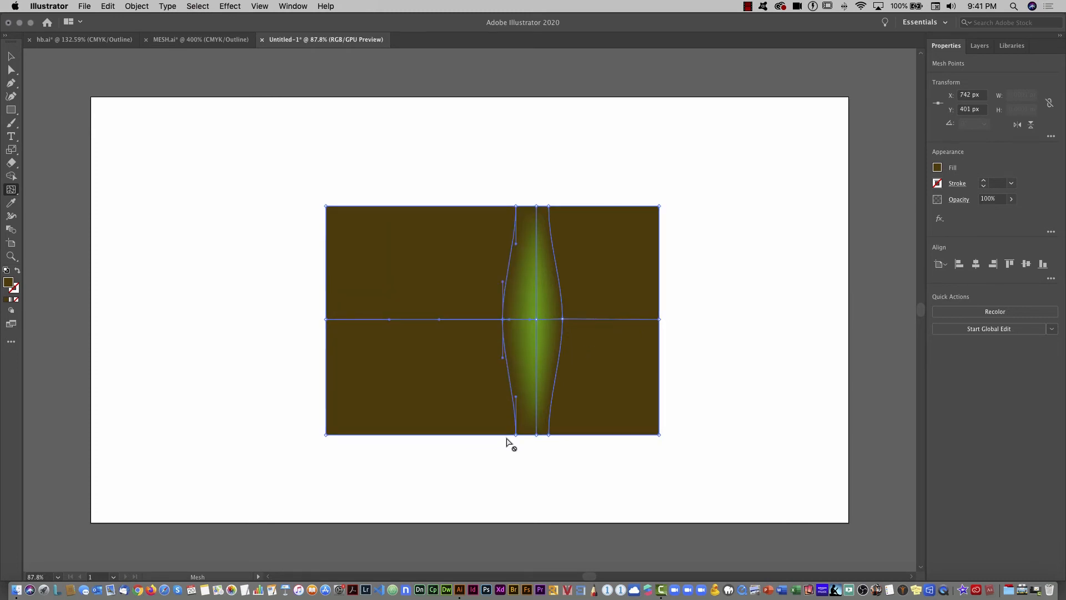
- Return to the MESH.ai document and add extra mesh lines around the base and upper edge of the banana's stem cap
click(225, 39)
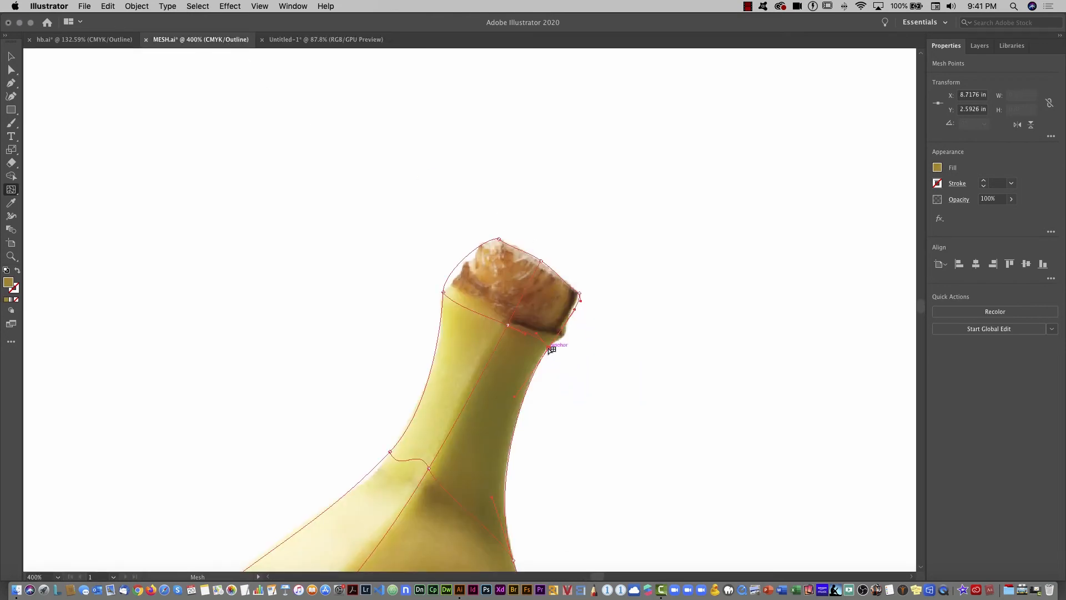
drag(548, 348, 556, 349)
click(560, 334)
click(519, 310)
click(573, 288)
- Add one mesh row just above the banana's ridge line and another just inside its lower outer edge
drag(399, 479, 605, 251)
drag(464, 407, 641, 281)
drag(355, 405, 560, 381)
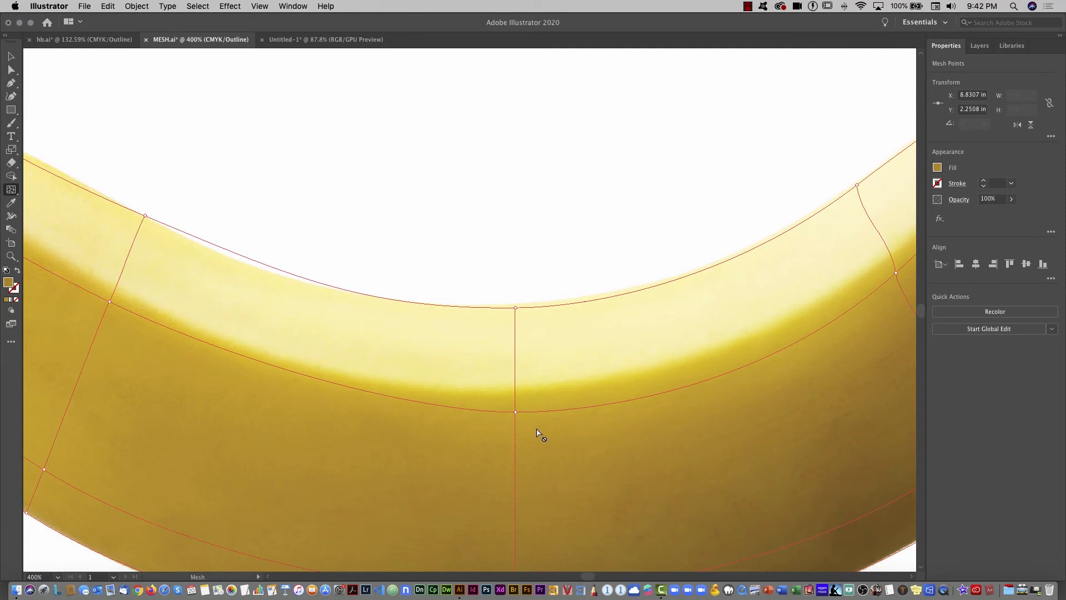
click(516, 377)
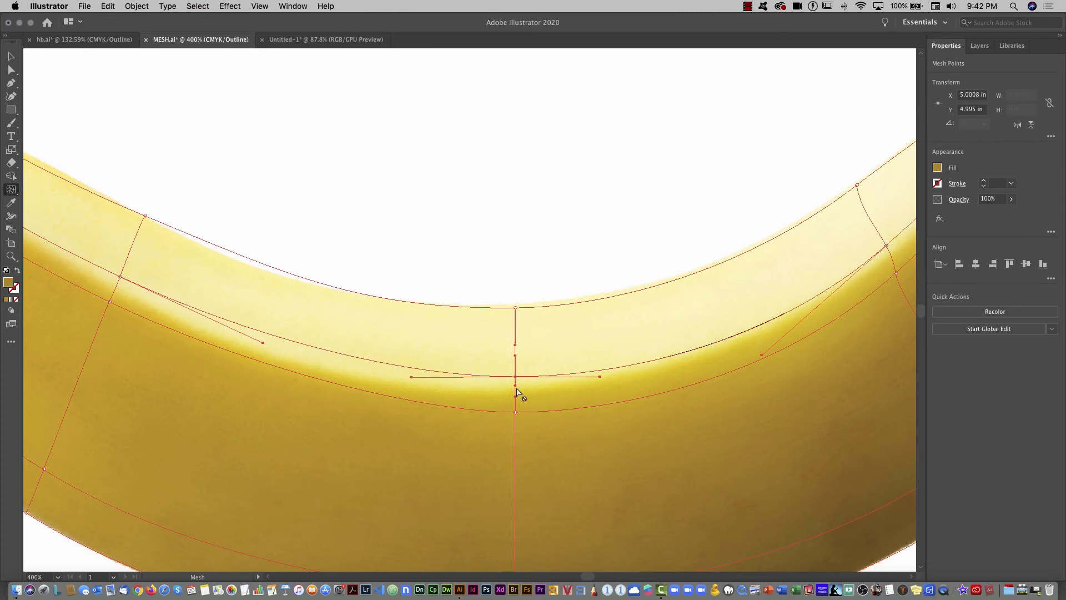
drag(545, 484, 534, 312)
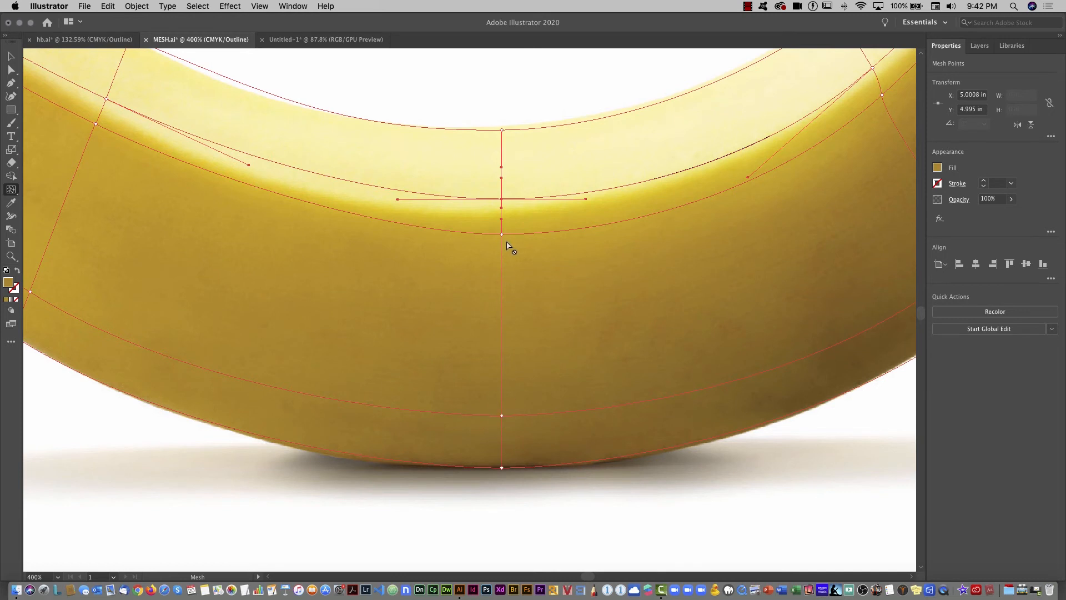
click(503, 466)
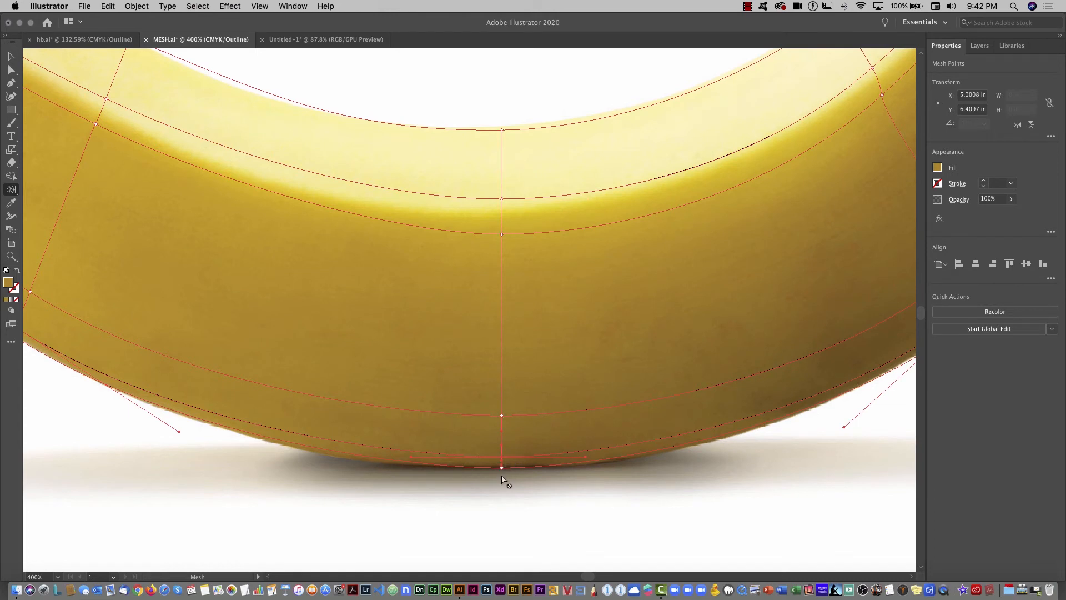
- Fill the center column's mesh point on the banana's inner edge with red #B8002E
key(super+0)
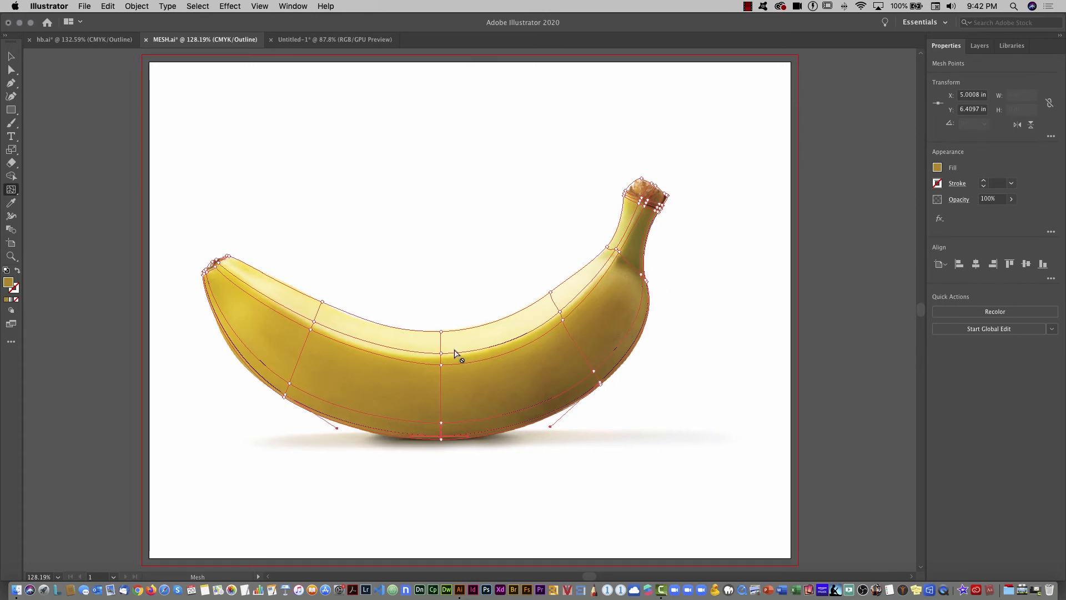
click(442, 332)
click(938, 167)
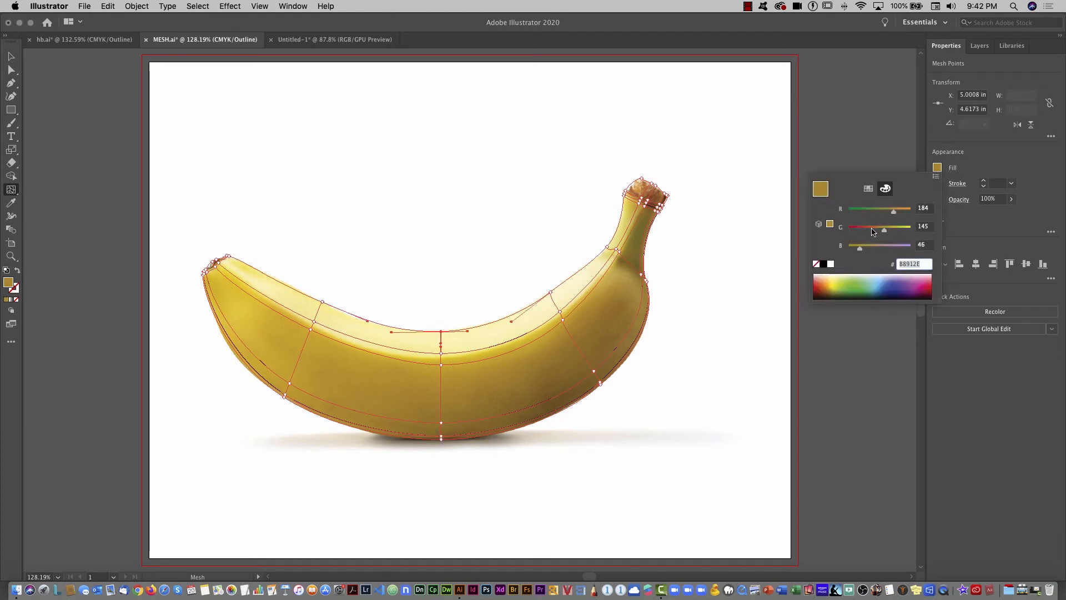
drag(873, 232, 848, 228)
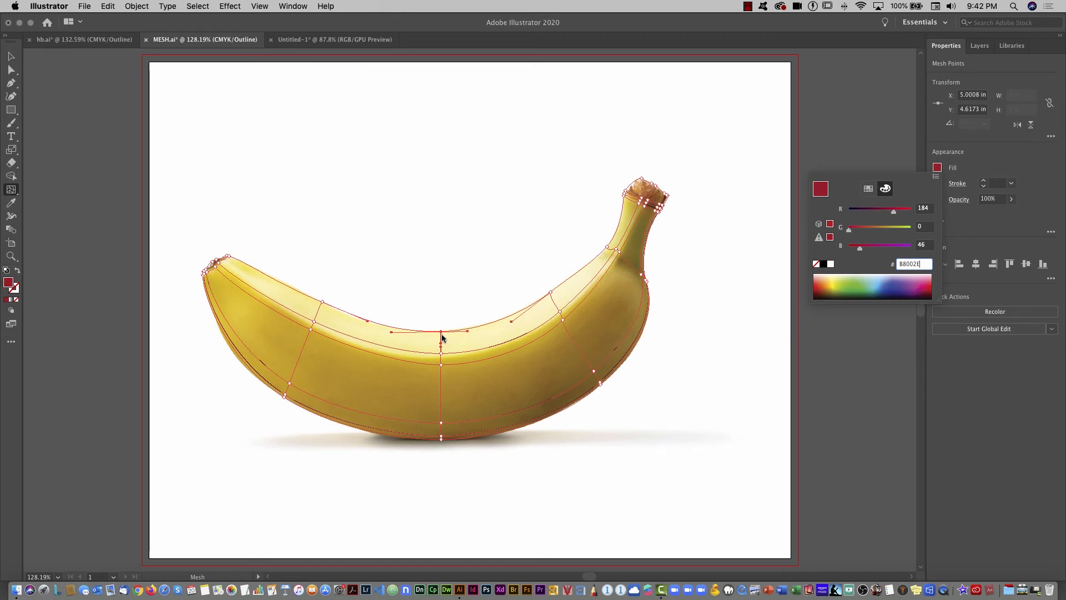
click(980, 46)
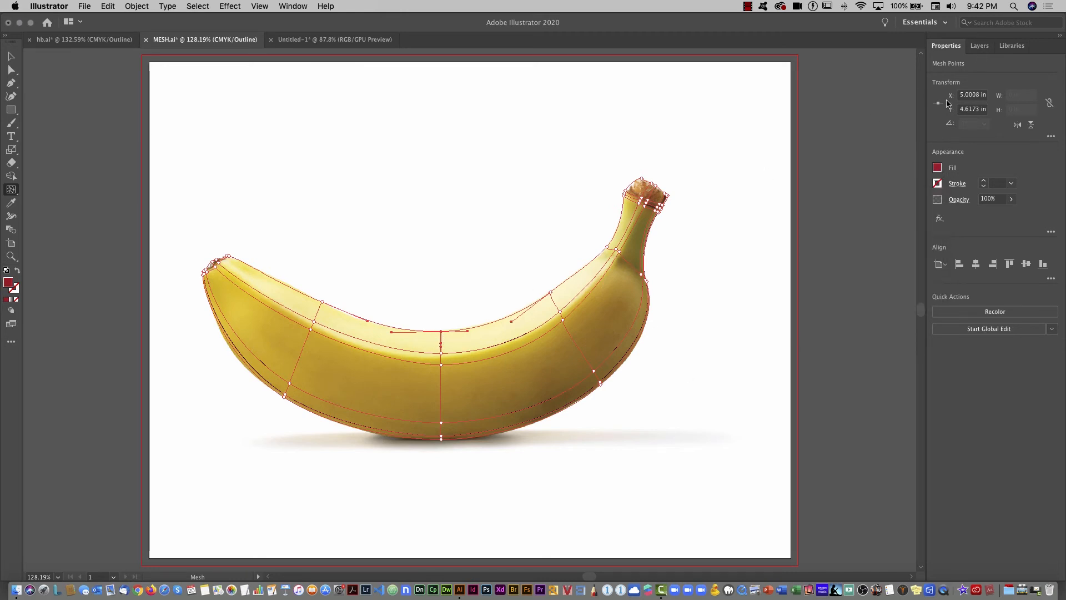
- Show Layer 2 in full-color preview to check the mesh colors, and return it to outline view over the photo
click(980, 45)
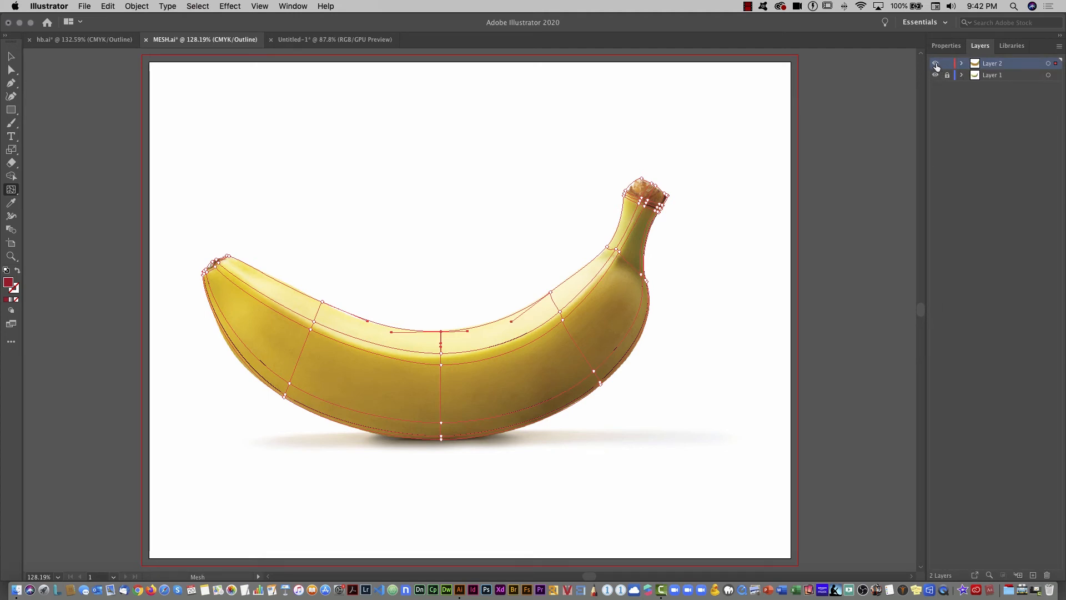
key(super+y)
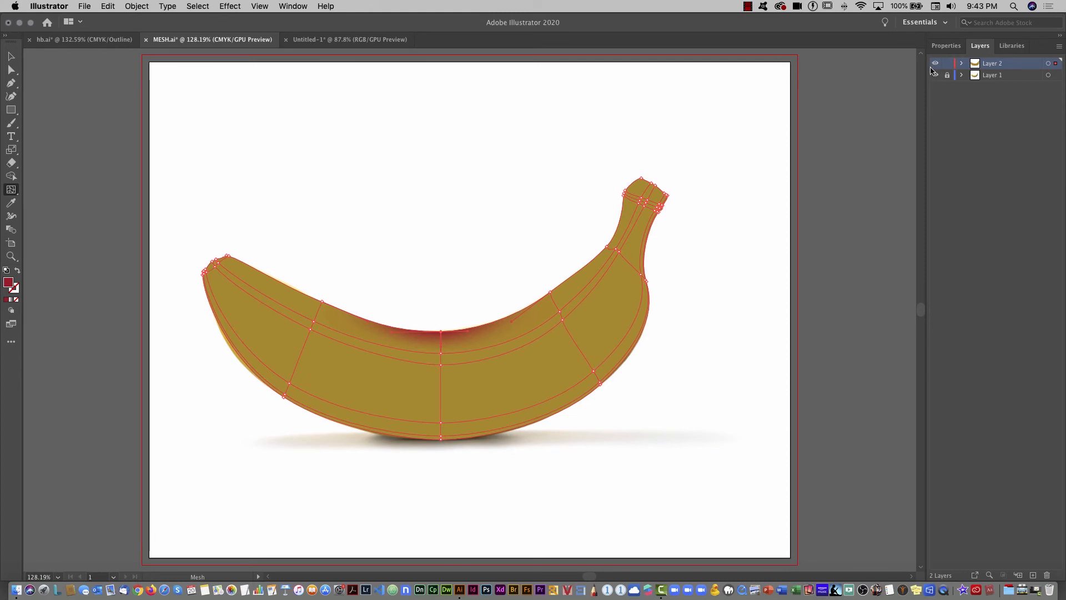
key(super+y)
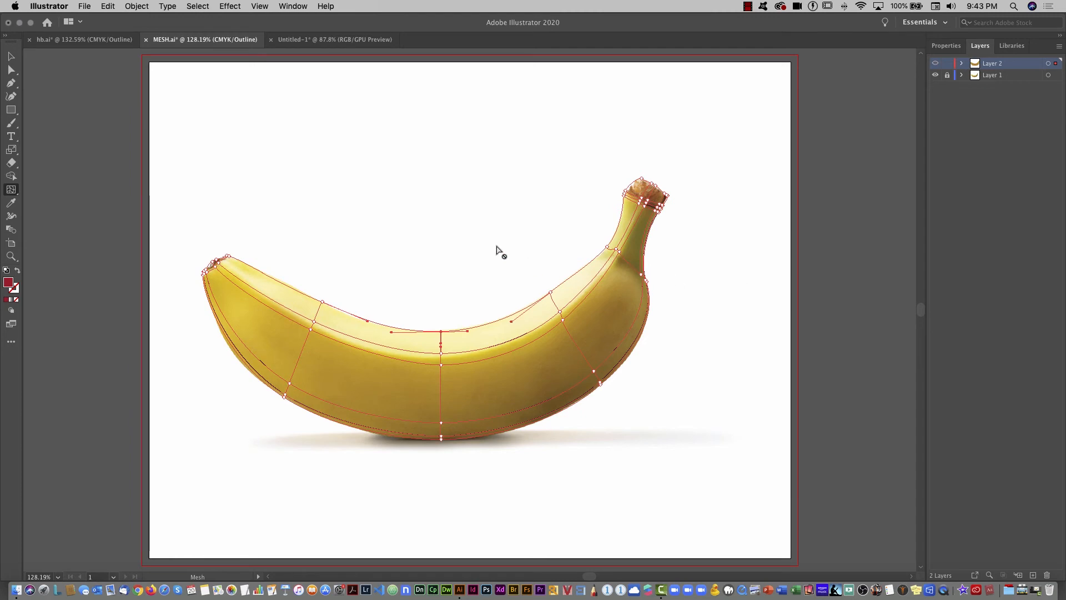
- Open the Navigator, enlarge it, and place it beside the banana as a live color preview of the mesh
click(292, 7)
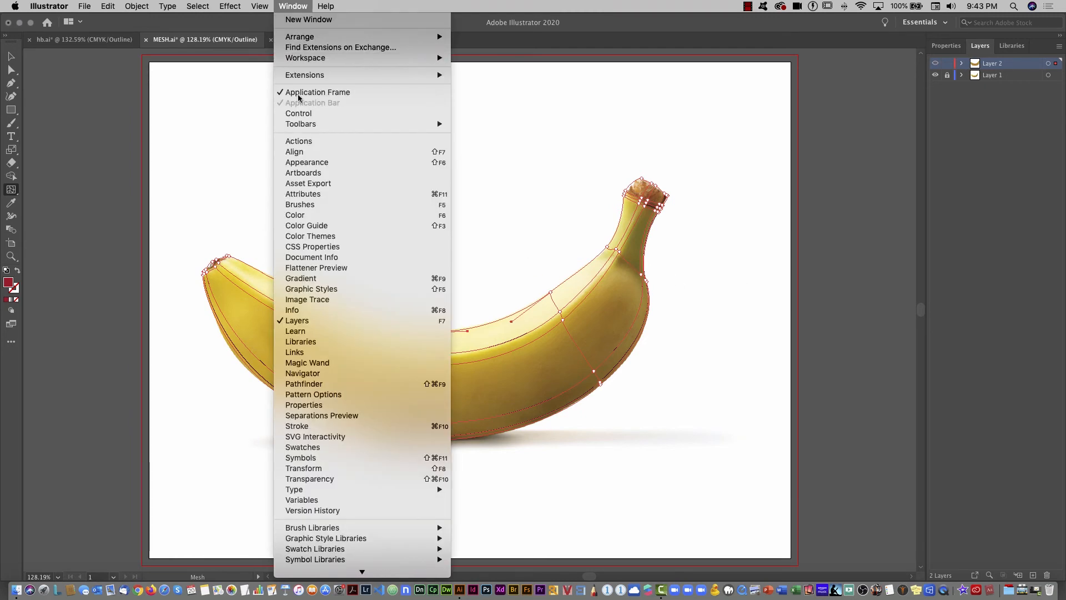
click(335, 374)
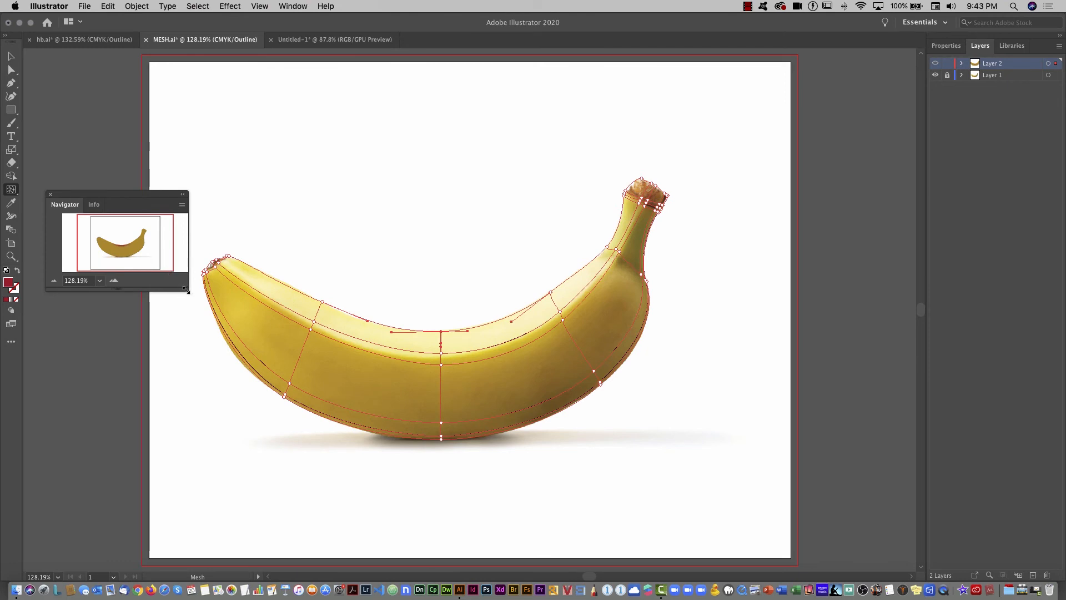
drag(186, 289, 352, 441)
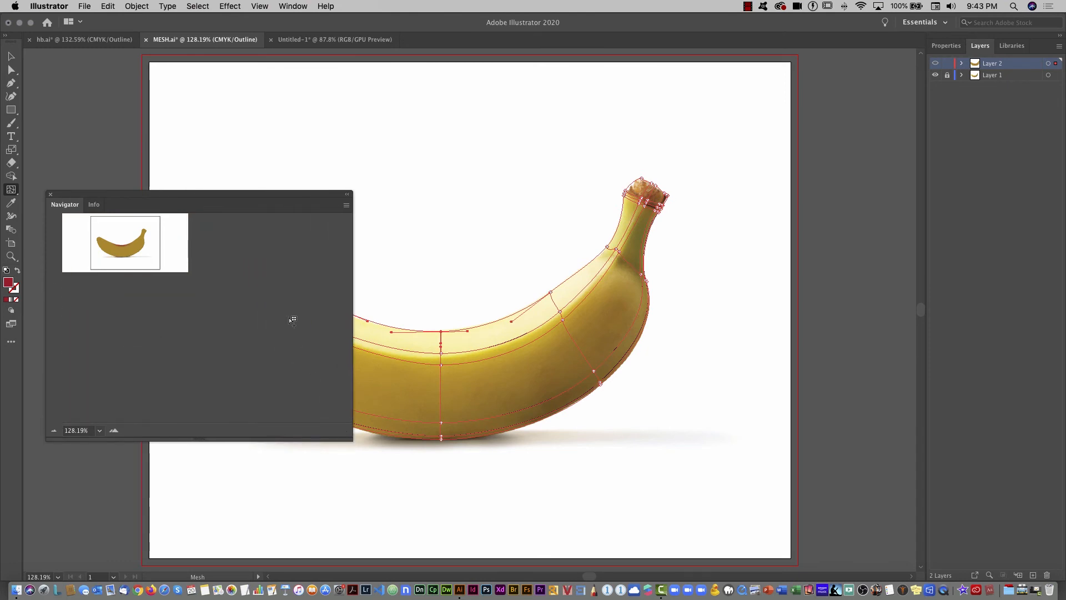
drag(217, 196, 870, 93)
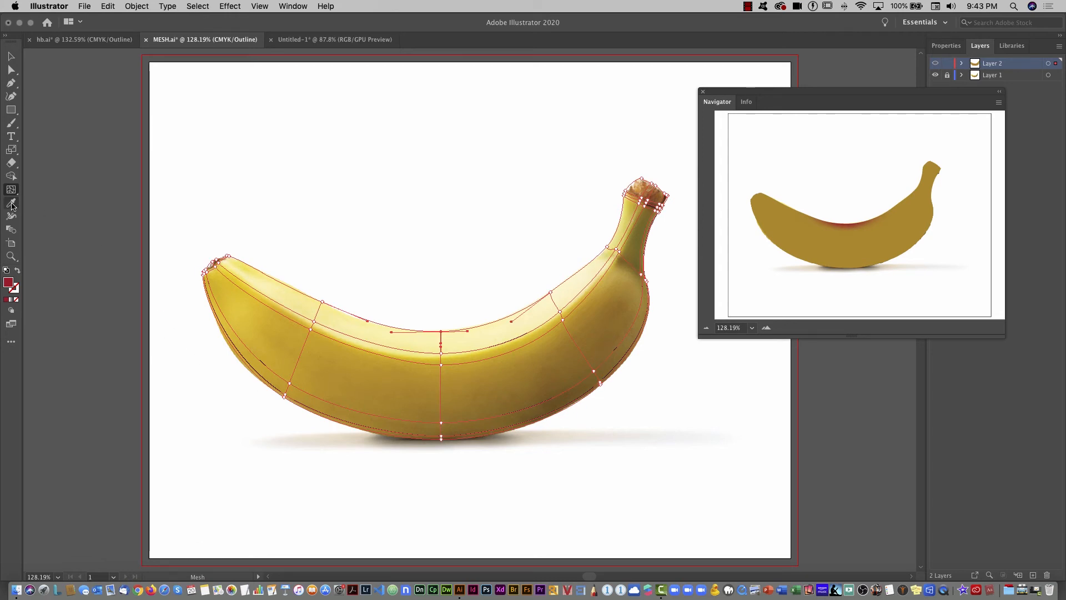
- Recolor the center column's inner-edge mesh point with the pale cream sampled from the photo beside it
click(13, 72)
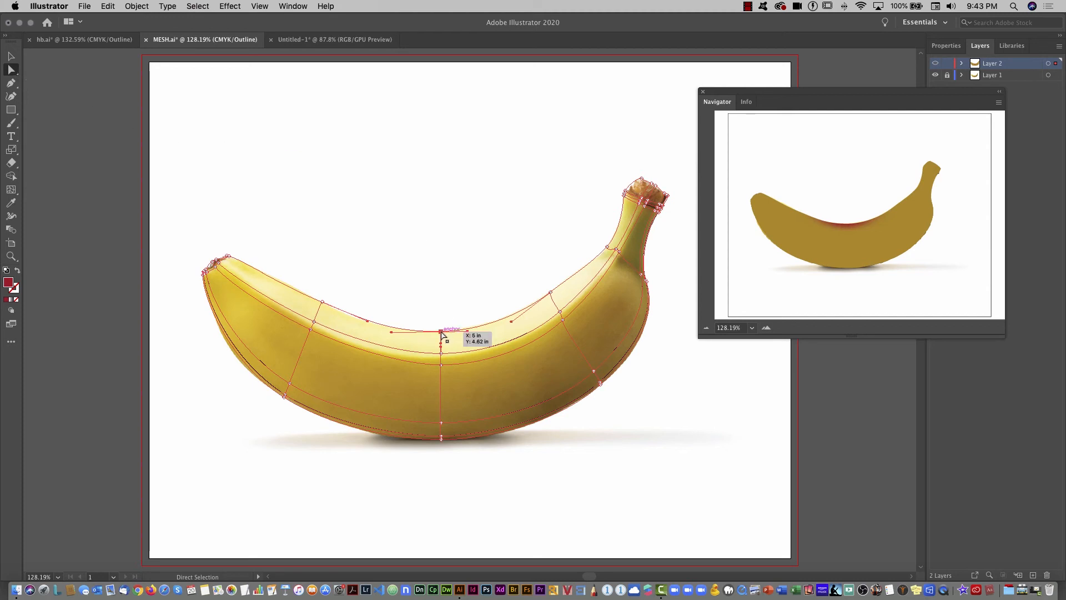
click(12, 205)
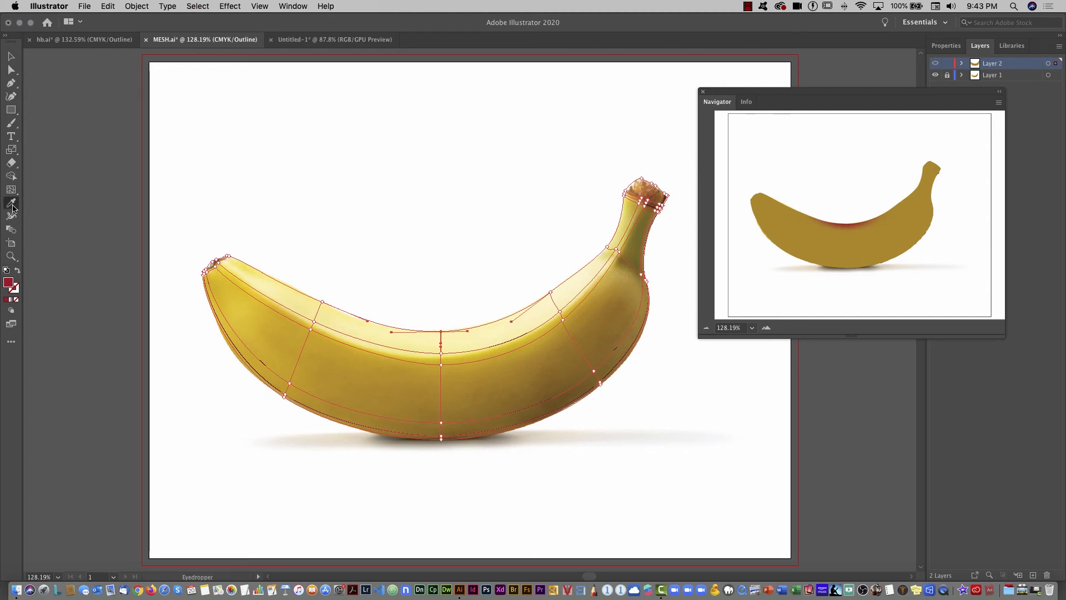
click(450, 333)
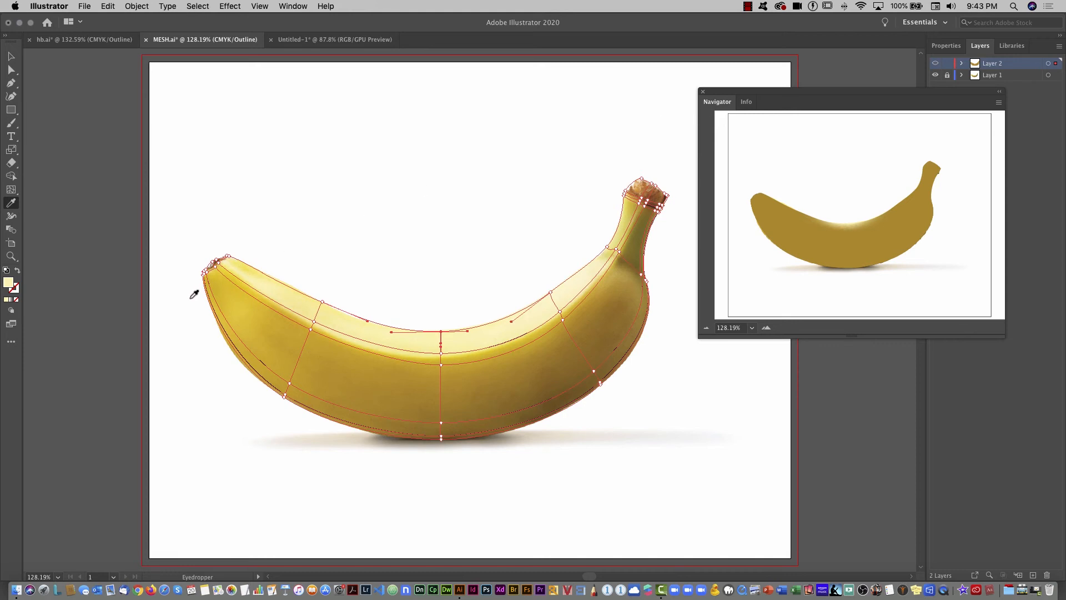
- Color the center column's second mesh point, just above the ridge, with pale yellow sampled from the photo beside it
key(super+space)
drag(456, 356, 583, 245)
drag(376, 452, 595, 197)
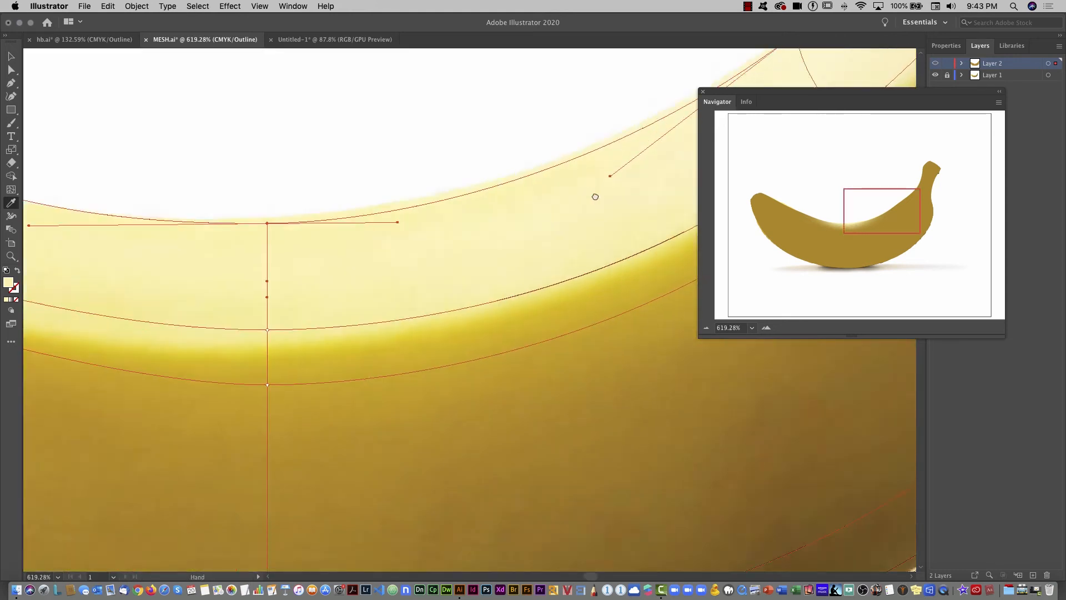
key(super+alt+space)
click(381, 349)
click(381, 352)
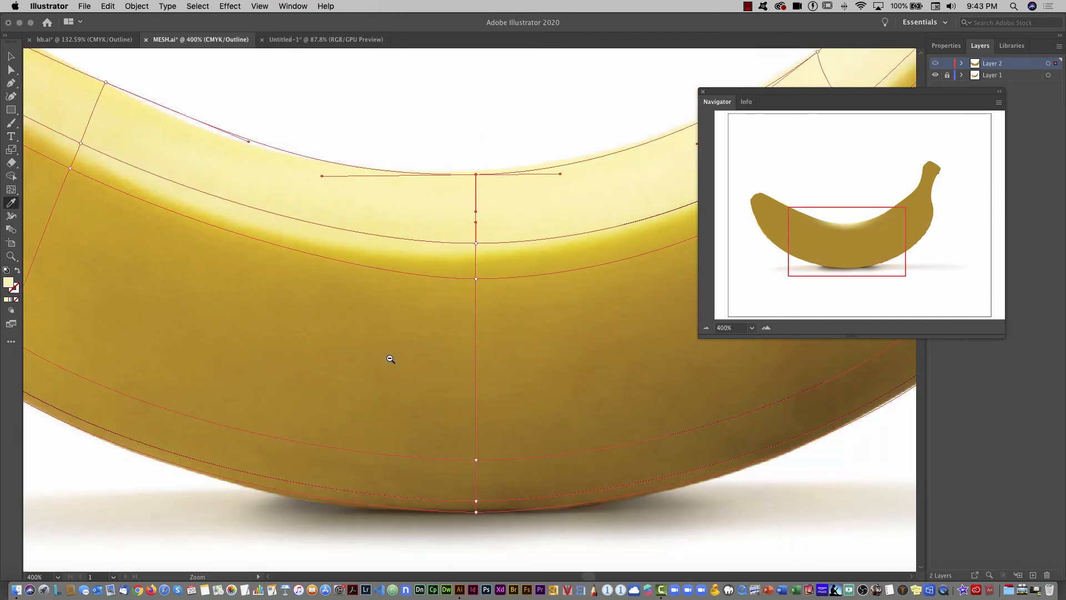
drag(457, 350, 401, 363)
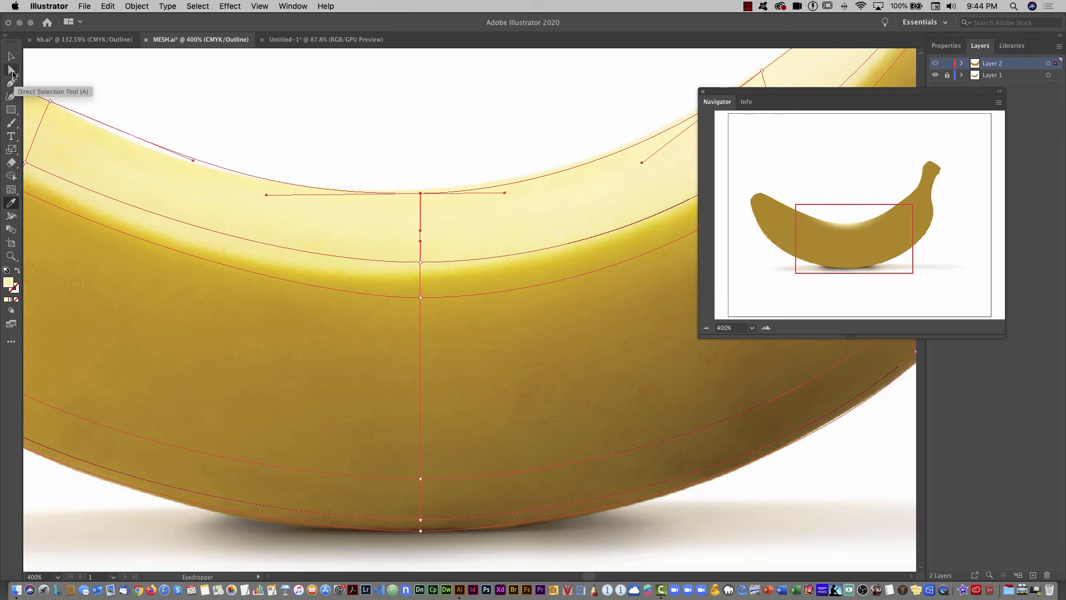
click(11, 71)
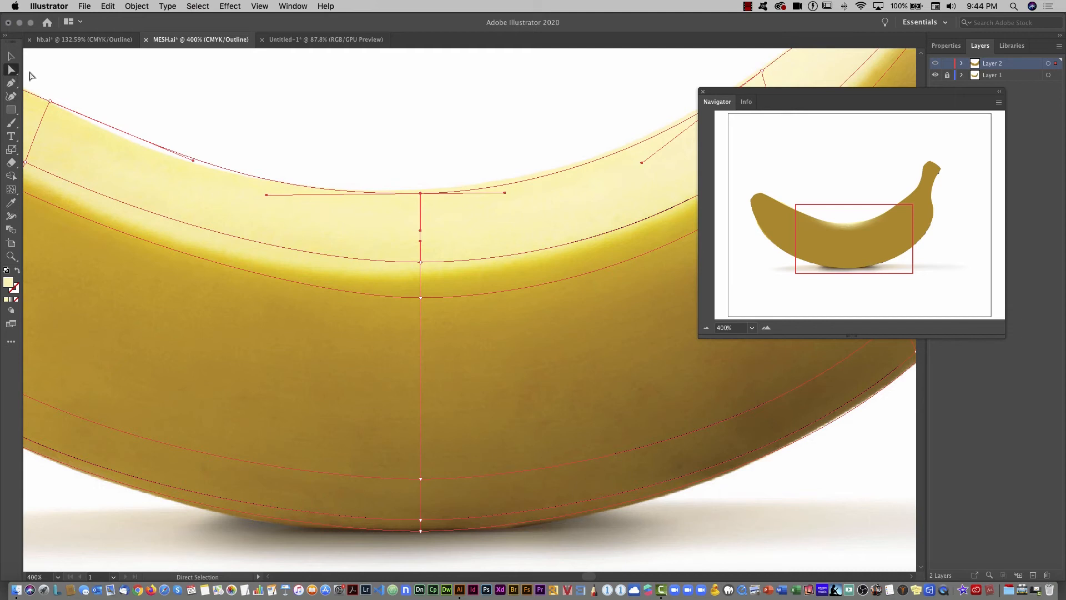
click(13, 206)
key(super)
key(i)
key(a)
click(425, 261)
key(i)
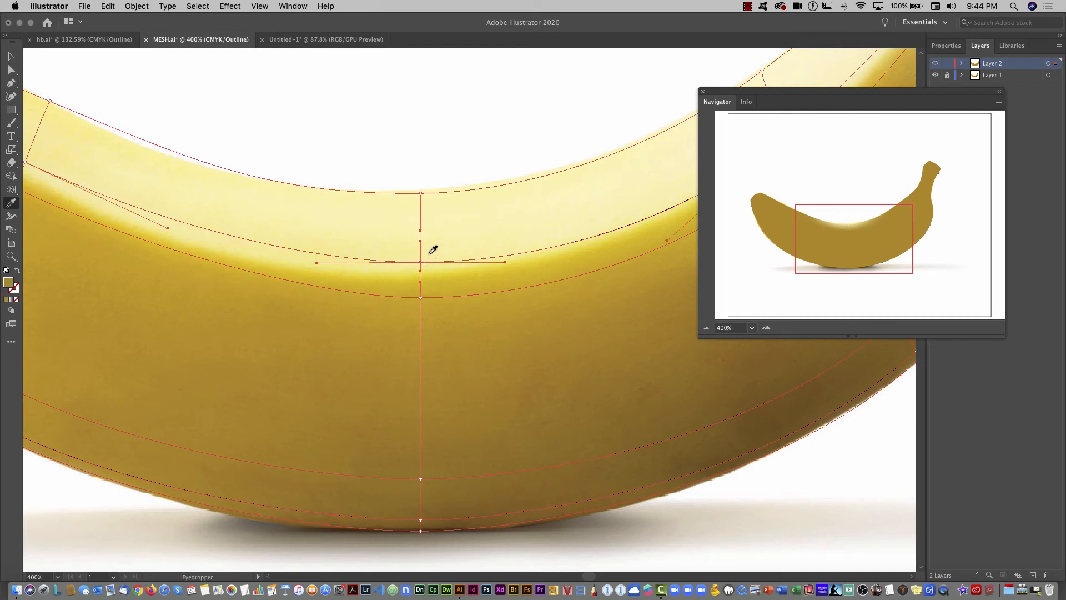
click(434, 257)
- Color the center column's mesh points just below the ridge and on the lower row with golden tones sampled from the photo
key(a)
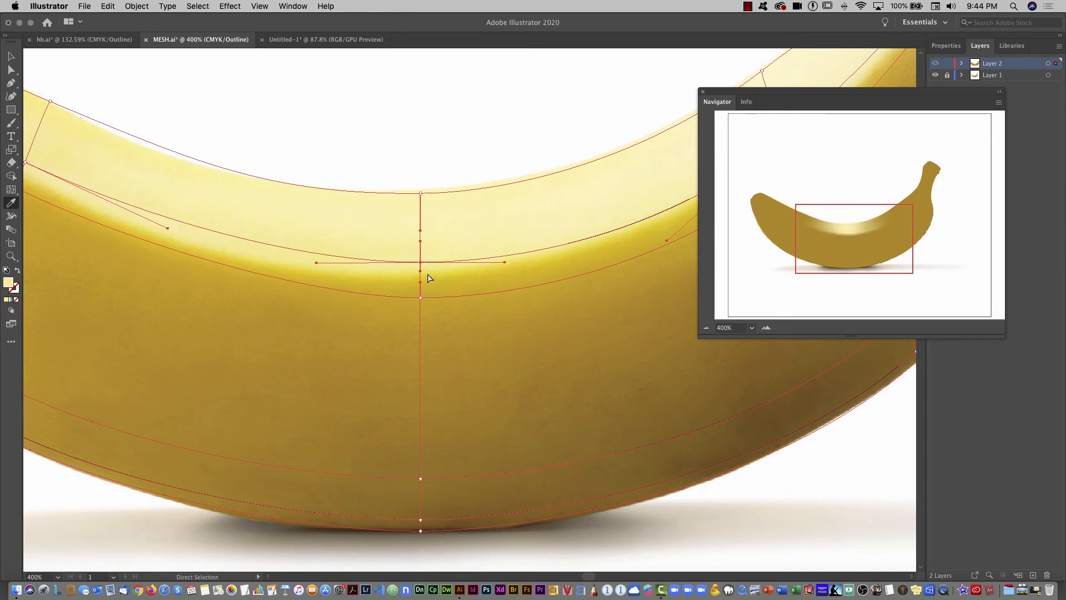
click(421, 298)
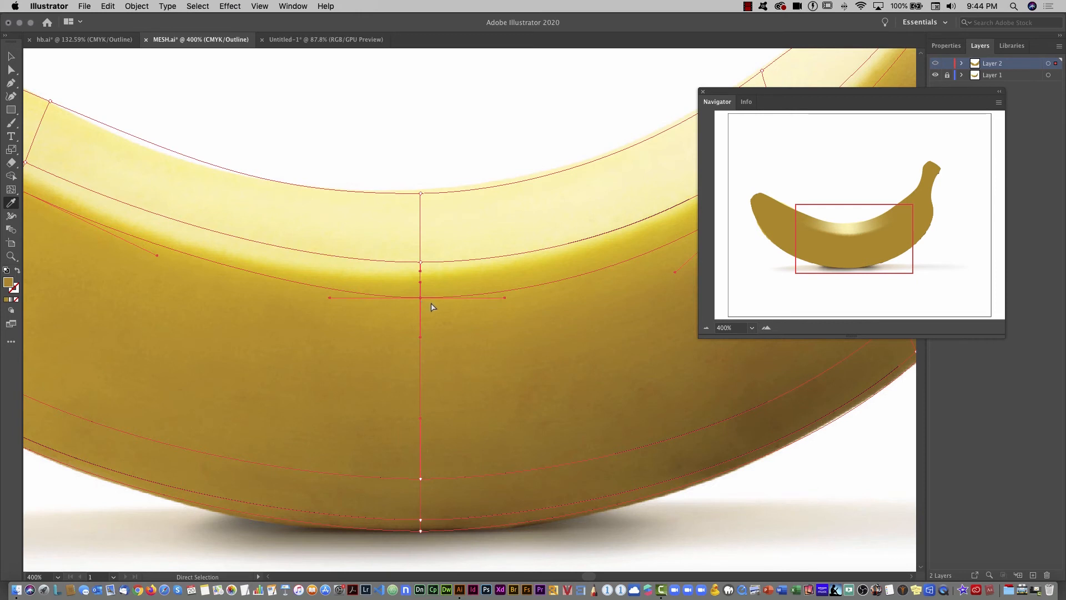
key(i)
click(435, 301)
key(super)
super+click(421, 479)
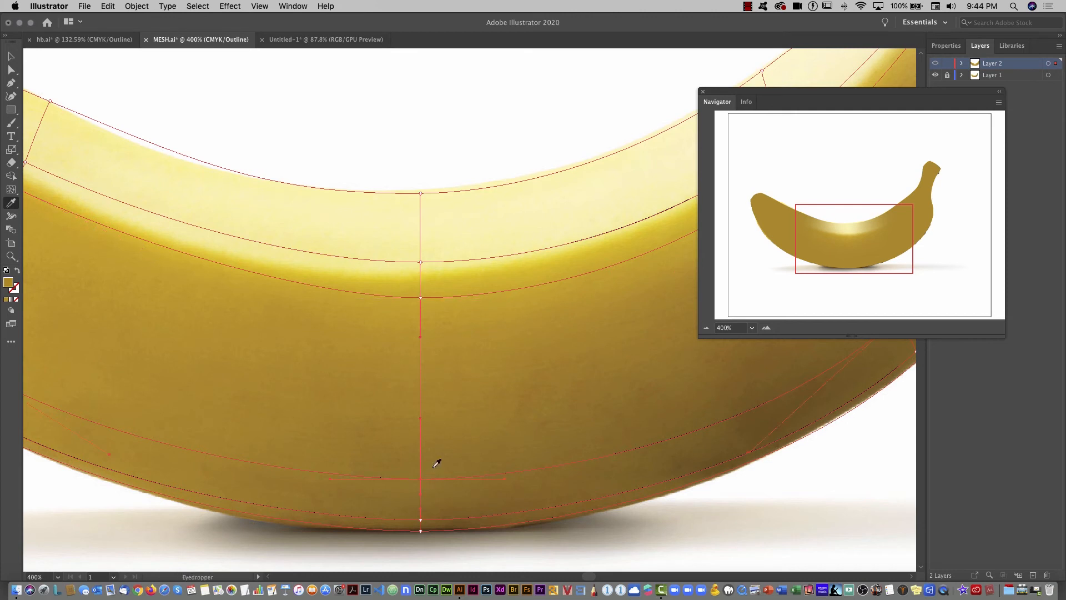
- Color the center column's two lowest mesh points with the darker tones sampled along the banana's bottom edge
click(420, 520)
key(i)
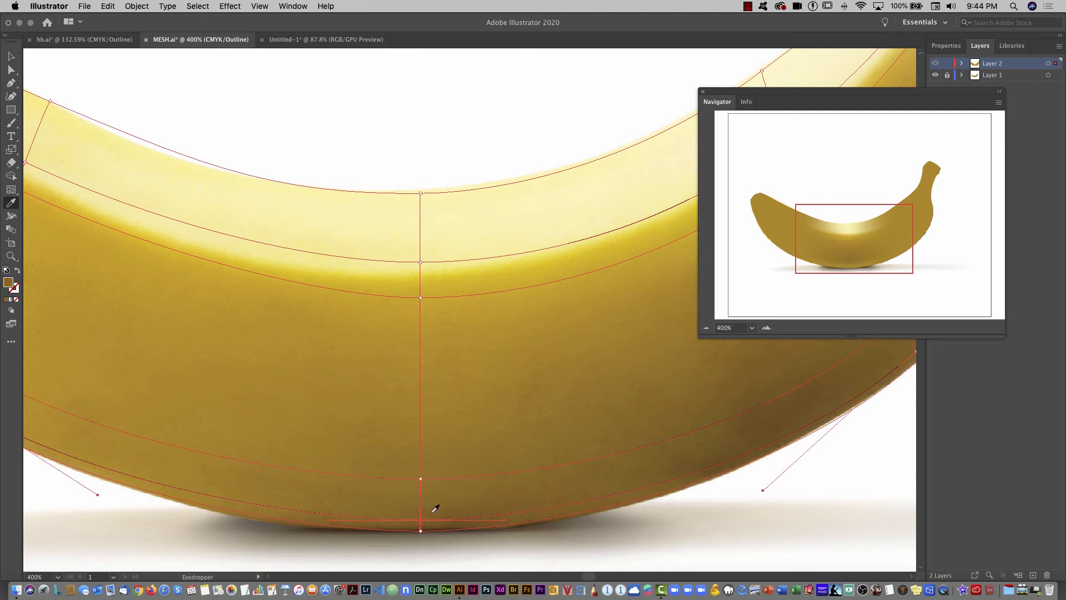
click(430, 528)
click(420, 531)
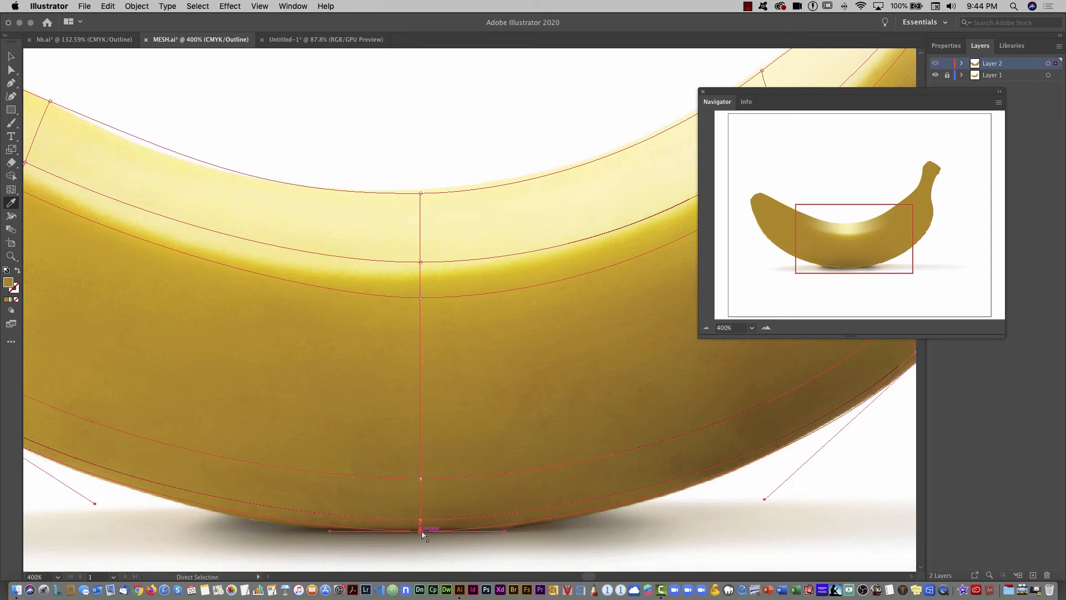
key(i)
- Color the left column's three upper mesh points, from the inner edge to below the ridge, with adjacent photo colors
drag(188, 262, 569, 319)
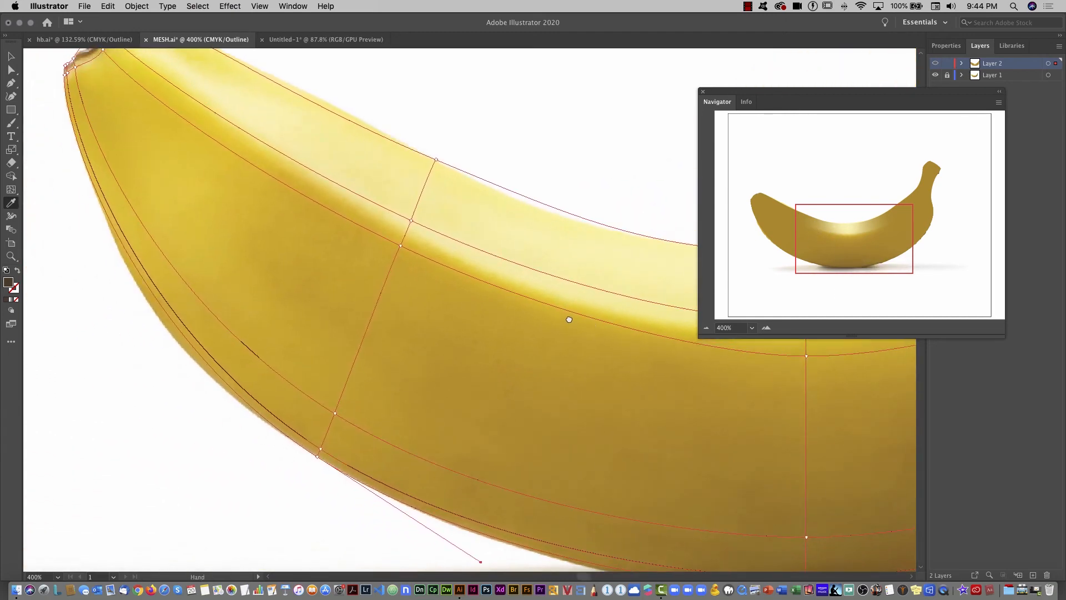
super+click(436, 160)
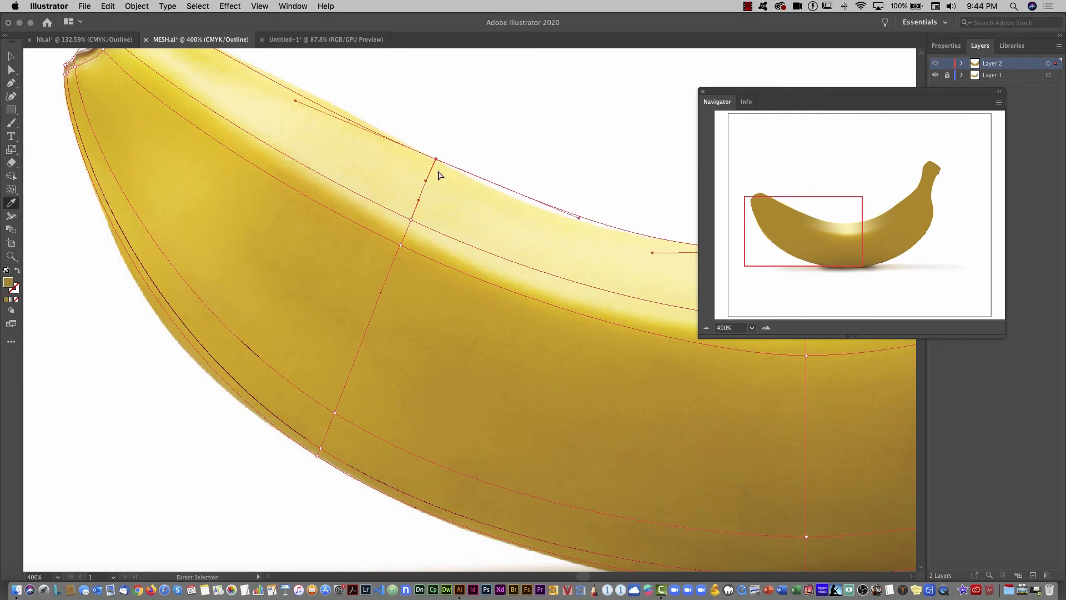
click(441, 185)
super+click(411, 221)
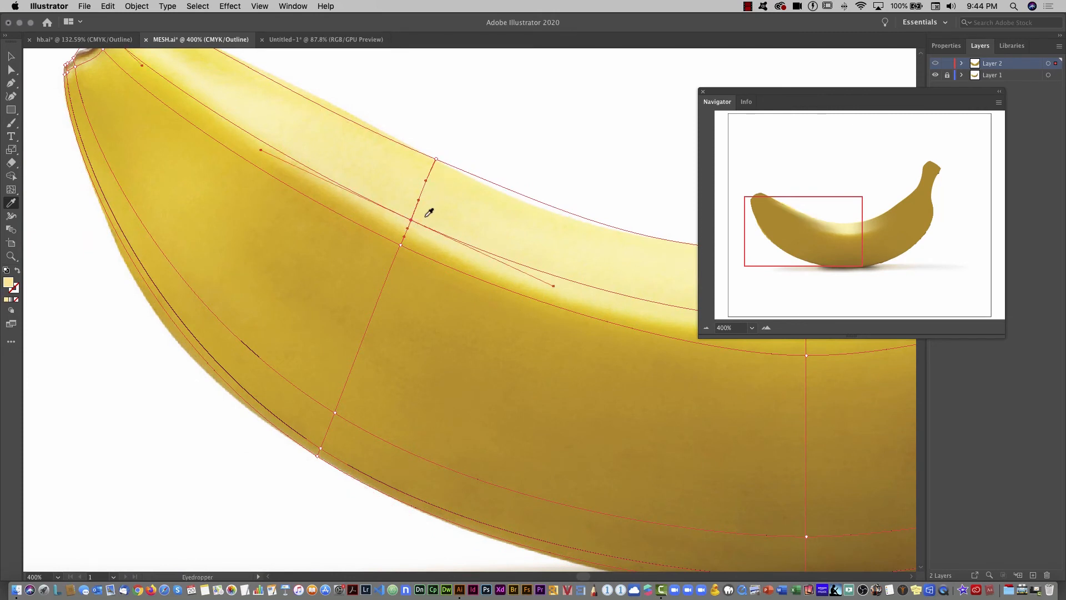
super+click(403, 245)
click(409, 257)
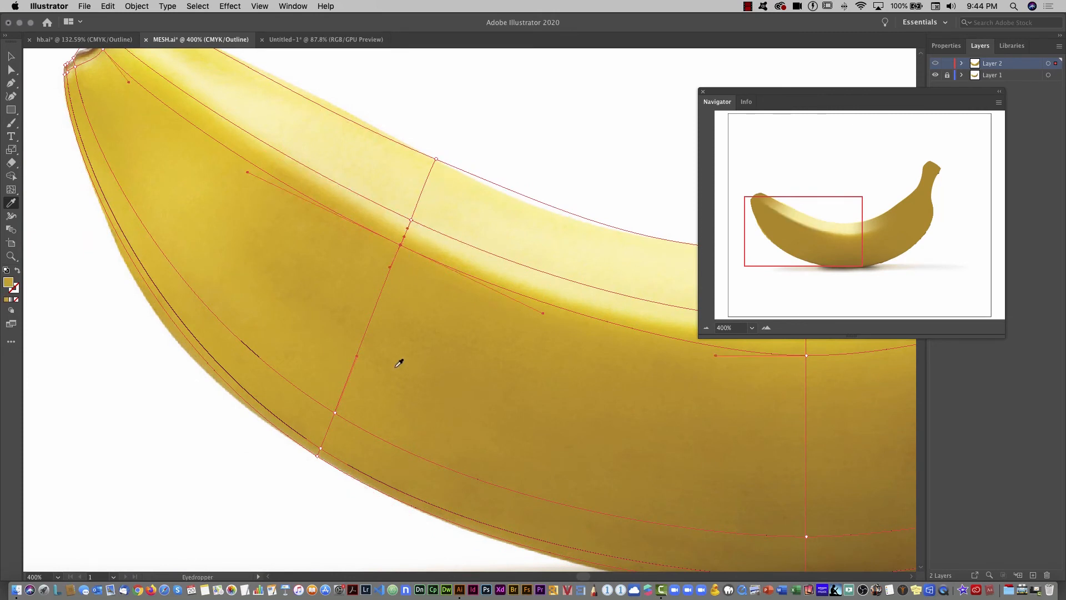
- Color the left column's lower mesh points, down to the banana's outer edge, with golden tones sampled beside them
super+click(336, 412)
click(350, 411)
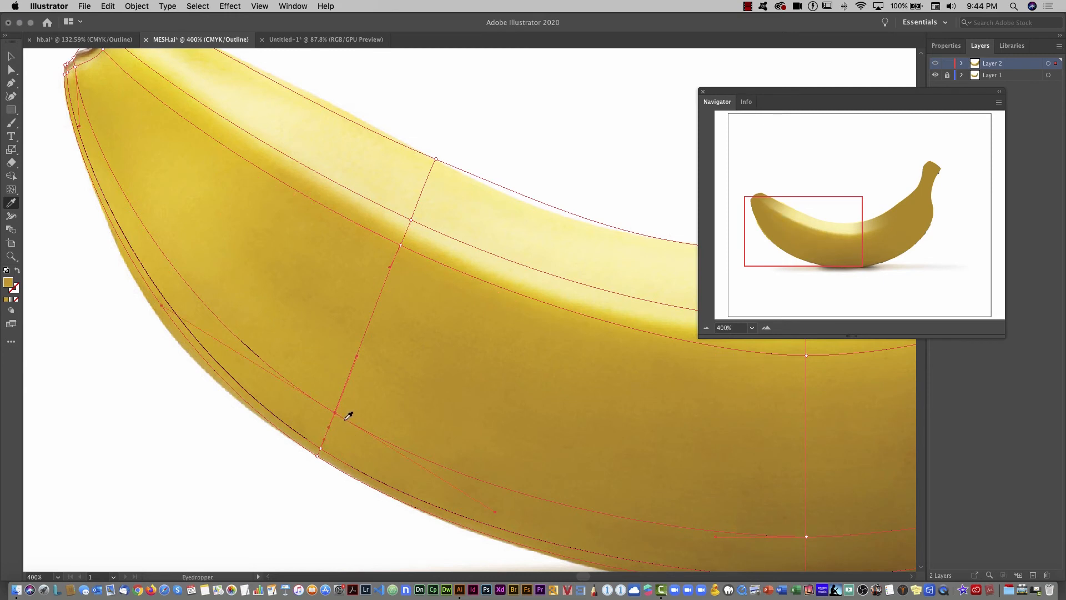
super+click(320, 453)
click(335, 443)
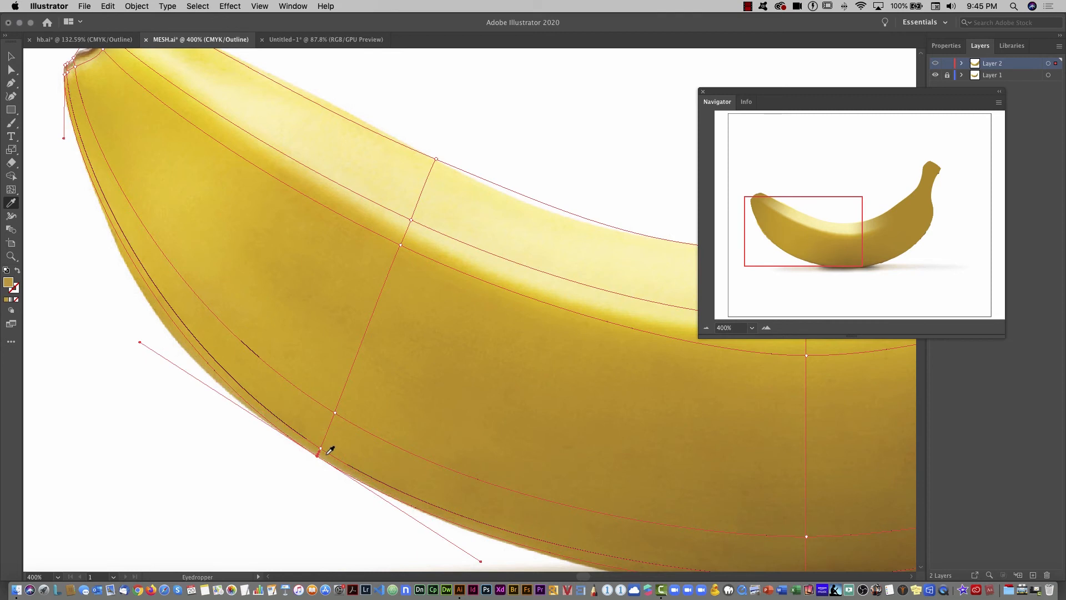
- Color the mesh points along the upper part of the banana's left tip with yellows and browns sampled from the photo
drag(288, 372, 381, 432)
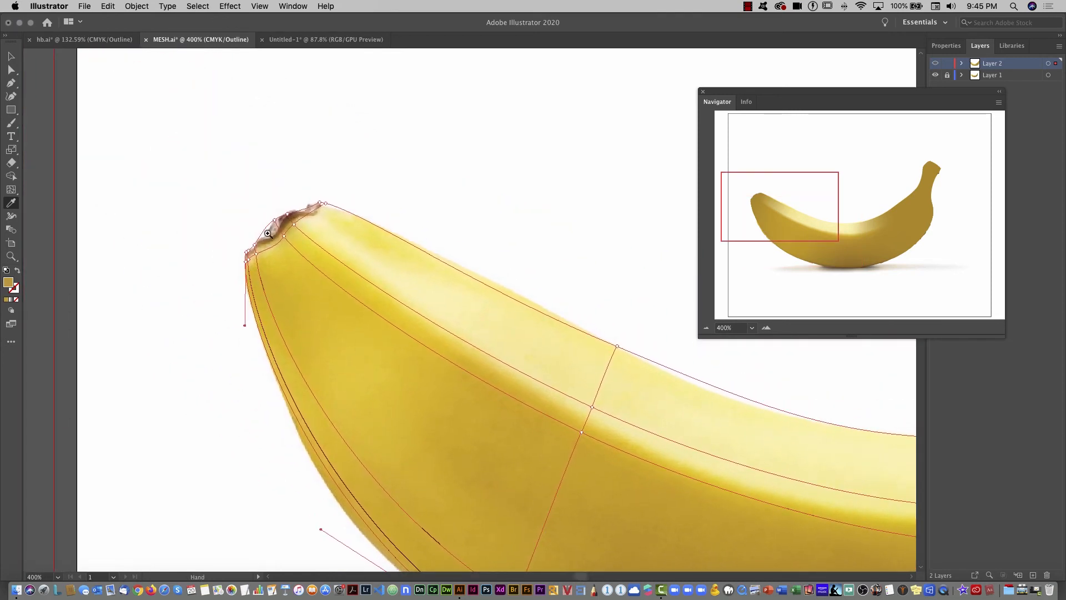
drag(221, 297, 427, 108)
drag(328, 314, 263, 146)
super+click(337, 216)
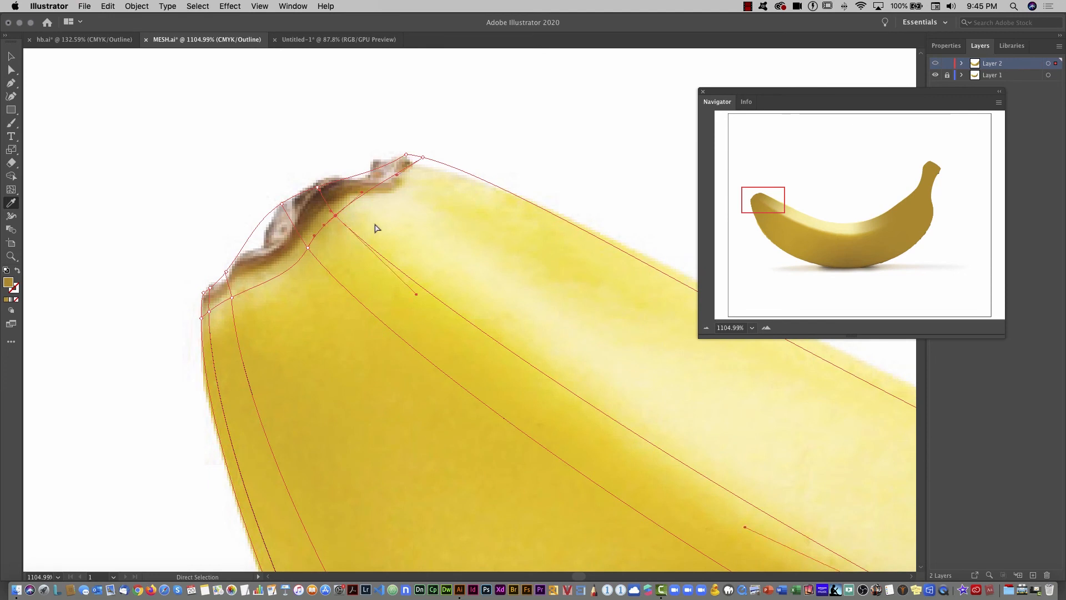
super+click(423, 159)
super+click(406, 154)
click(402, 170)
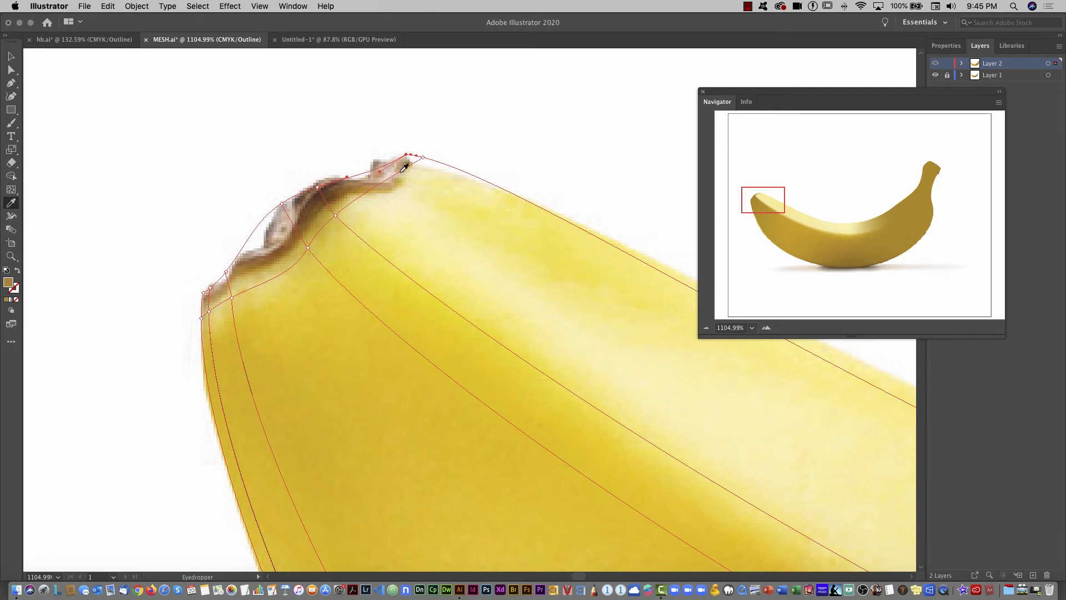
click(334, 193)
- Color the mesh points across the middle of the left tip with the adjacent photo tones
super+click(282, 204)
super+click(309, 248)
click(304, 262)
super+click(233, 298)
click(248, 299)
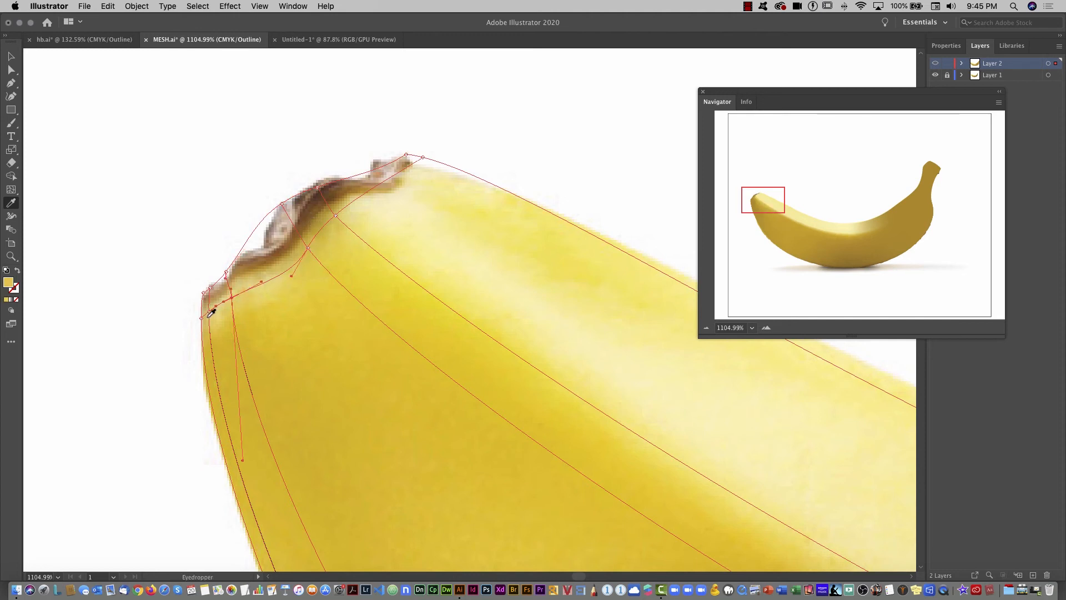
- Color the mesh points at the left tip's lower corner with yellow and brown tones sampled next to each point
super+click(209, 312)
click(217, 320)
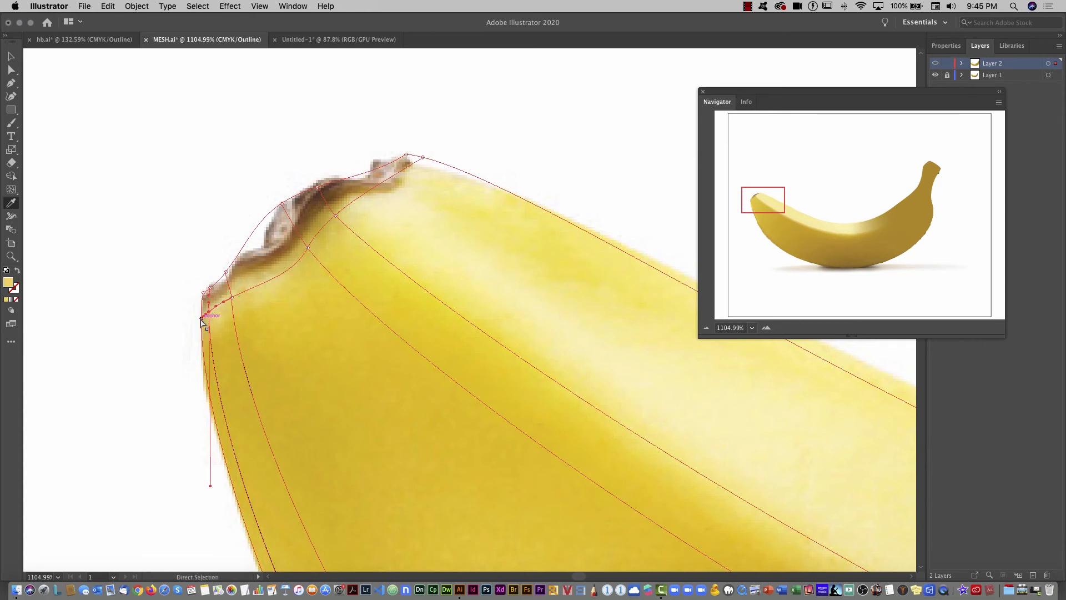
super+click(202, 318)
click(225, 322)
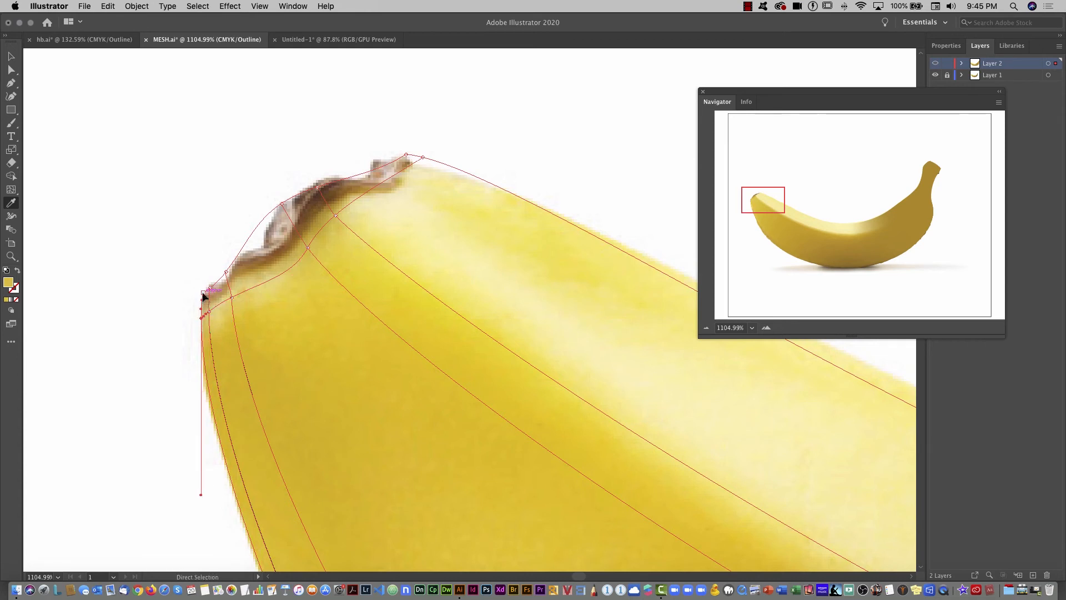
super+click(204, 293)
click(221, 291)
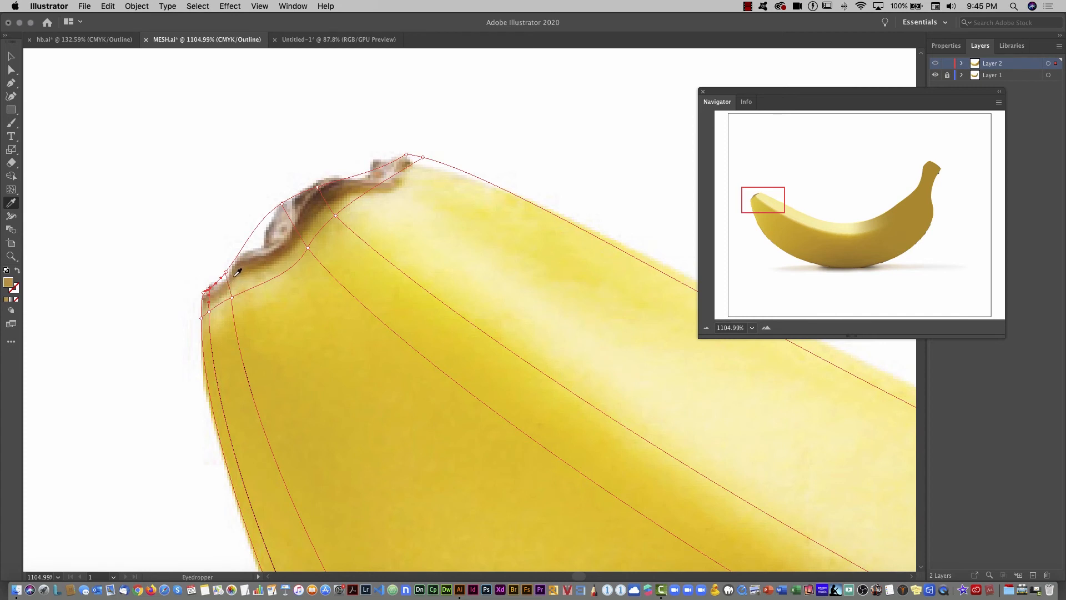
super+click(226, 271)
- Color the upper three mesh points of the banana's right body column with pale-yellow and golden tones sampled from the photo
drag(763, 201, 899, 216)
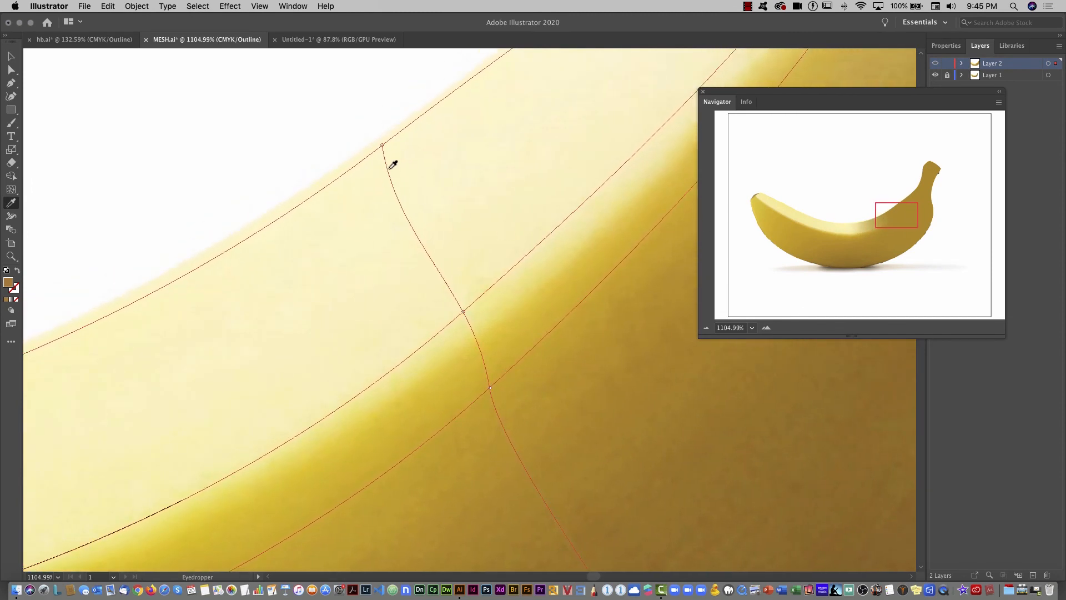
click(382, 145)
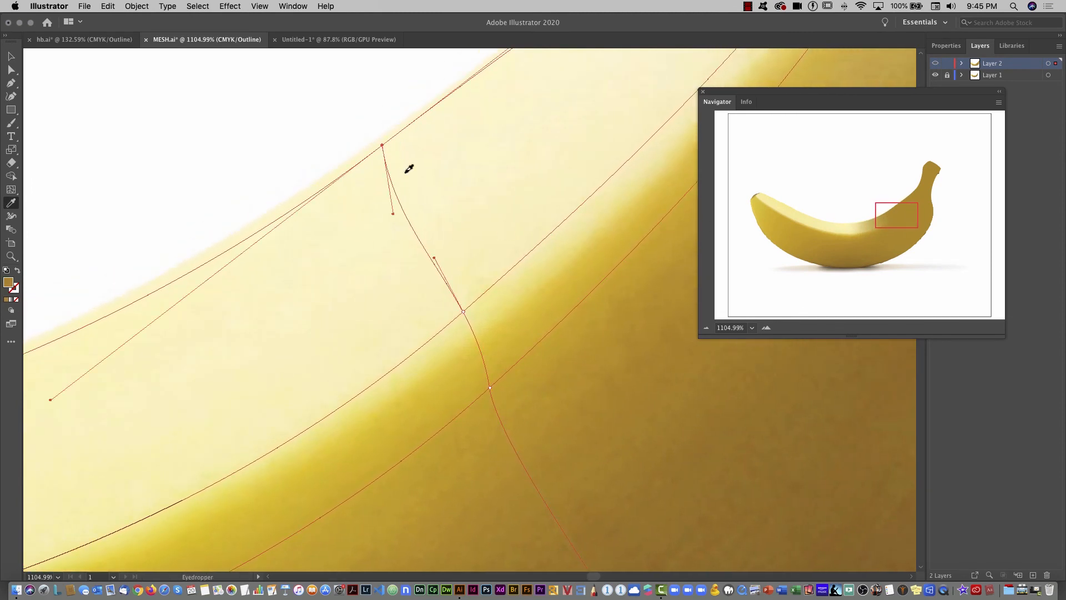
click(463, 312)
click(484, 308)
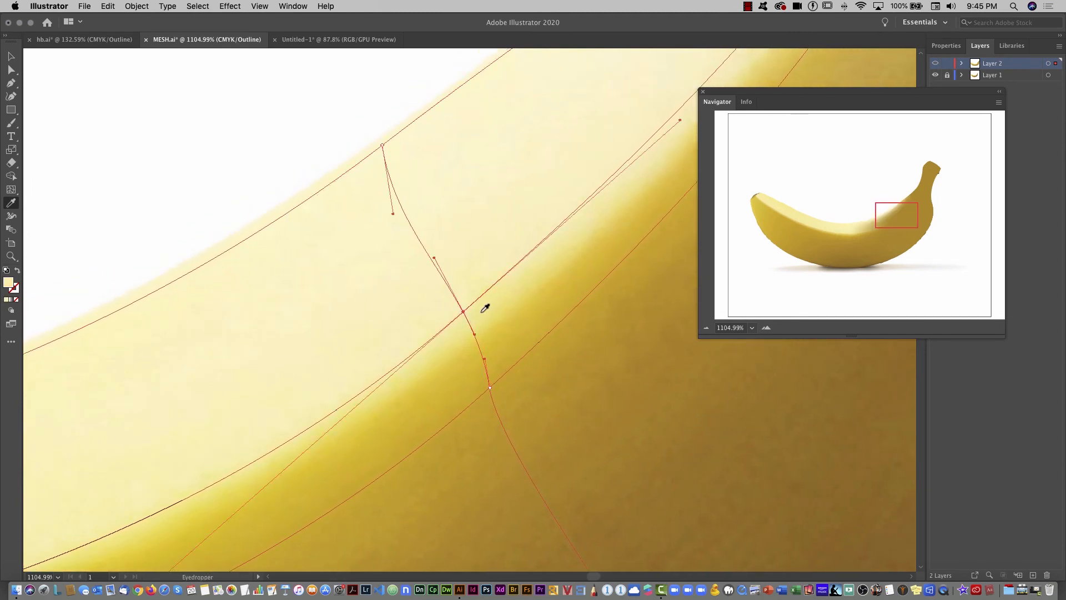
click(526, 388)
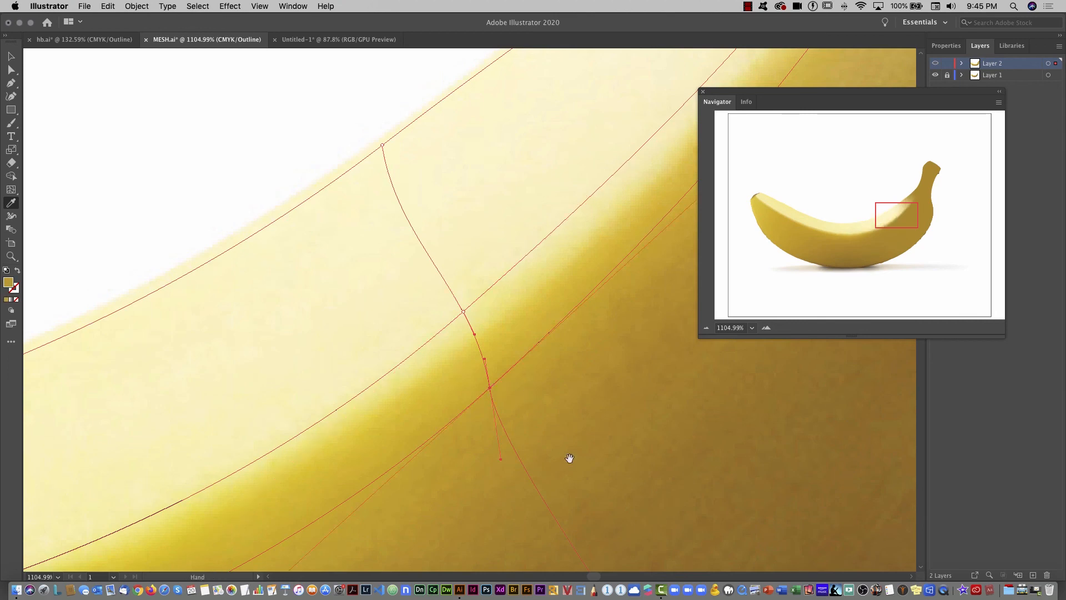
- Color the right body column's lower mesh points, down to the banana's outer edge, with brown tones sampled beside them
drag(568, 458, 393, 181)
drag(534, 487, 438, 321)
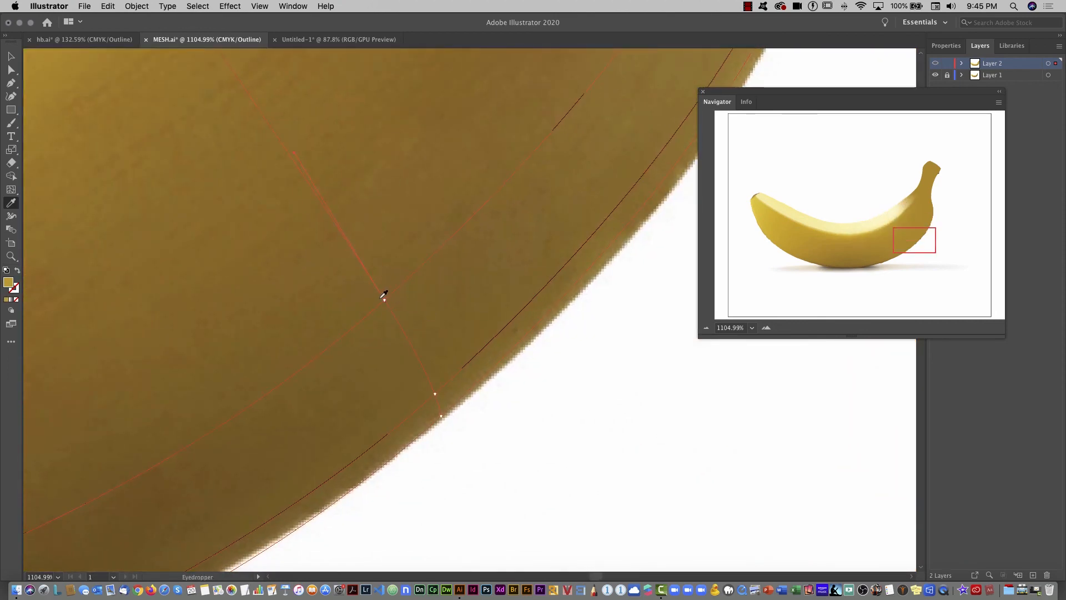
click(406, 300)
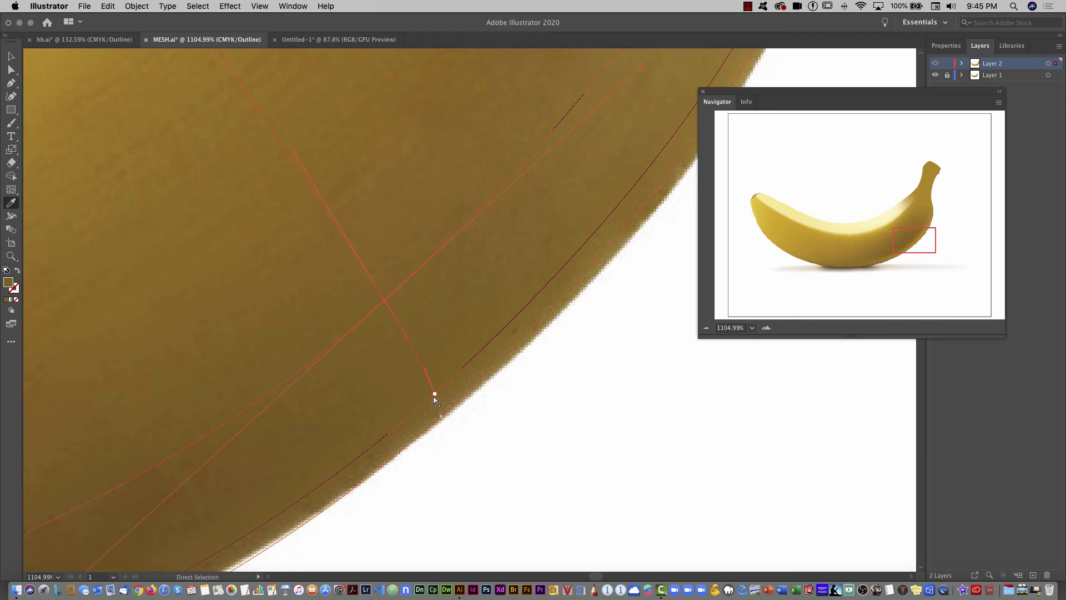
super+click(442, 415)
- Color the mesh points along the outer side of the banana's neck with golden and olive-brown tones sampled next to them
drag(556, 195, 389, 433)
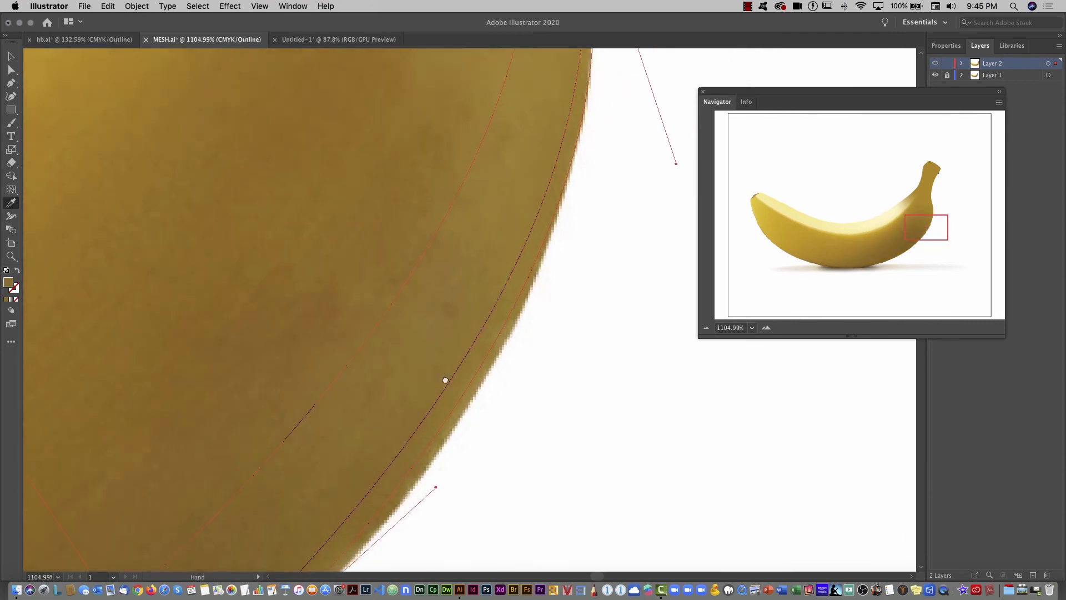
drag(583, 139, 528, 361)
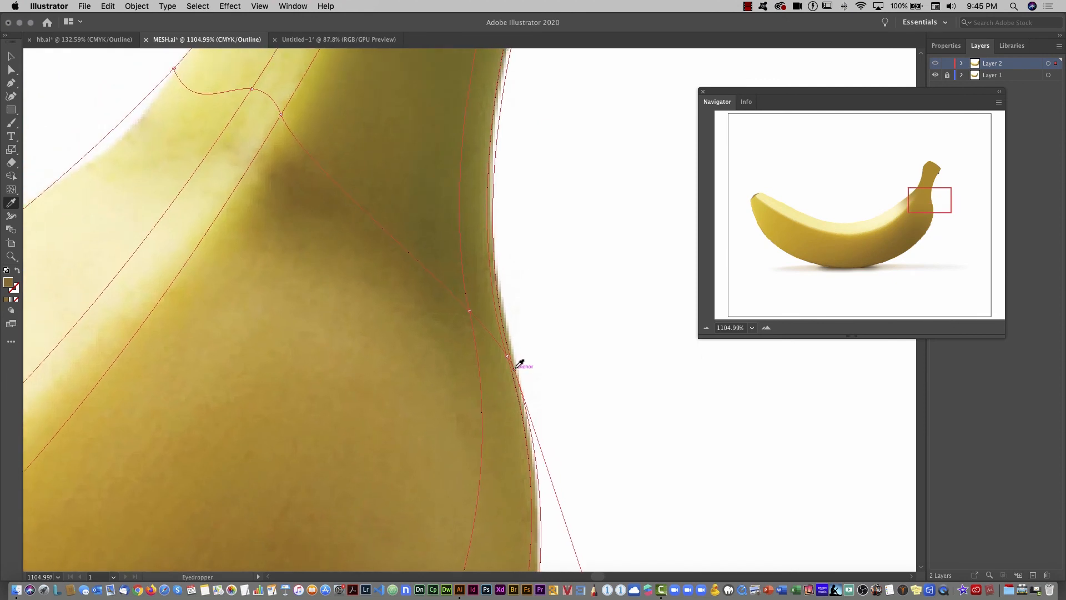
super+click(508, 356)
key(super)
drag(507, 356, 509, 358)
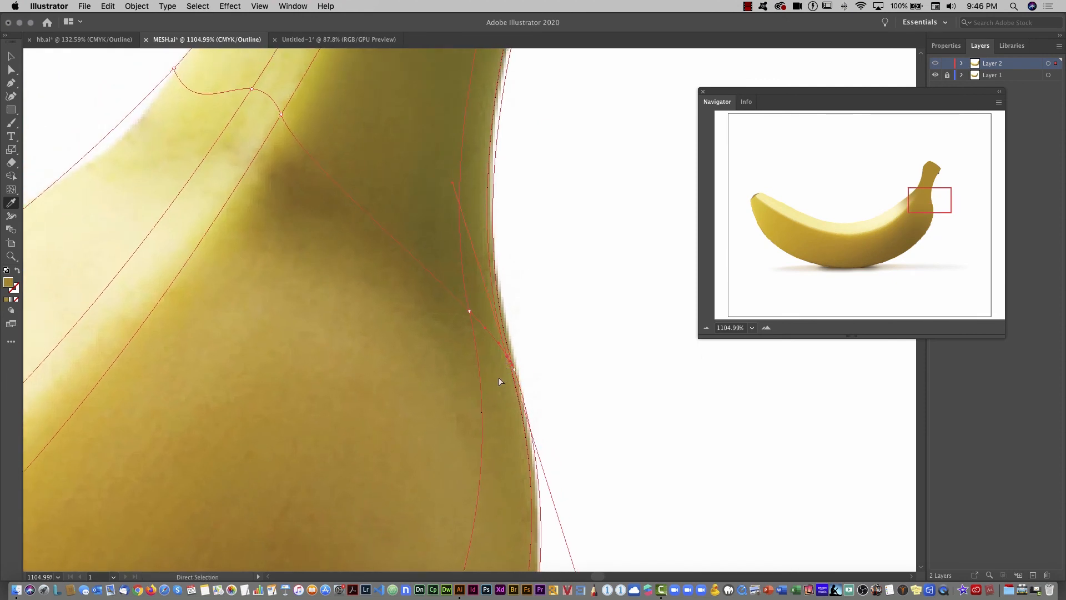
click(494, 354)
key(super)
click(470, 312)
drag(326, 255, 476, 390)
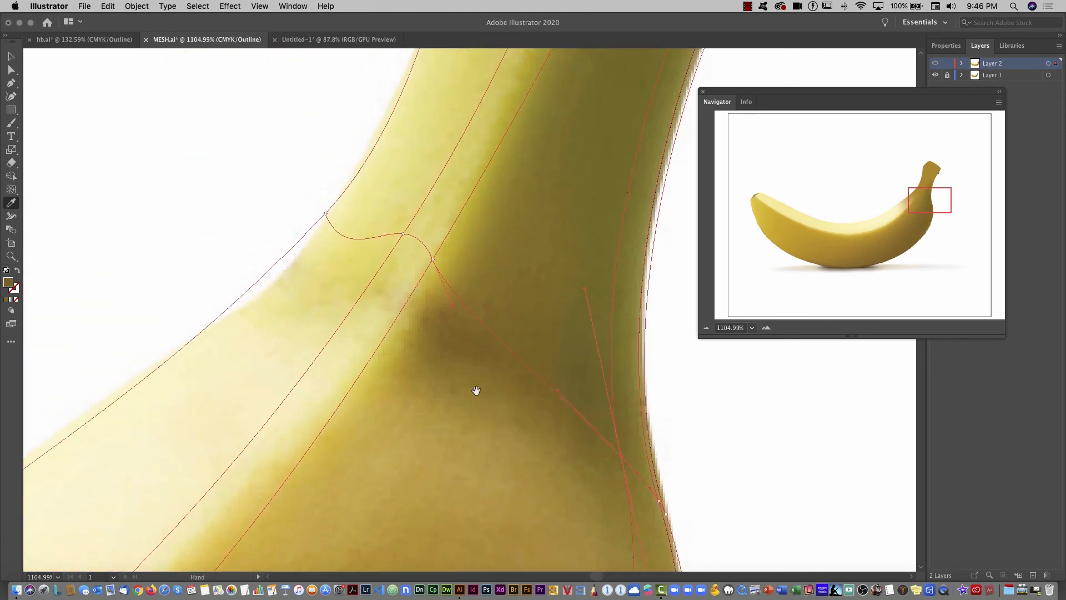
- Move the neck's two inner mesh points down onto the crease and color the neck's inner points with adjacent photo tones
drag(435, 261, 413, 293)
drag(403, 237, 374, 275)
super+click(413, 293)
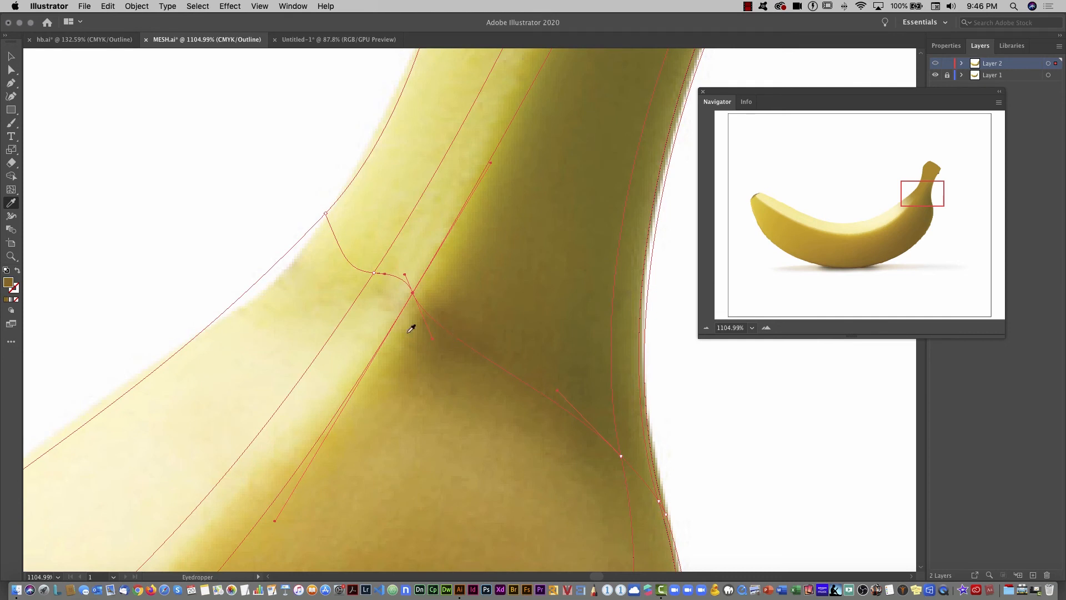
super+click(374, 275)
click(357, 293)
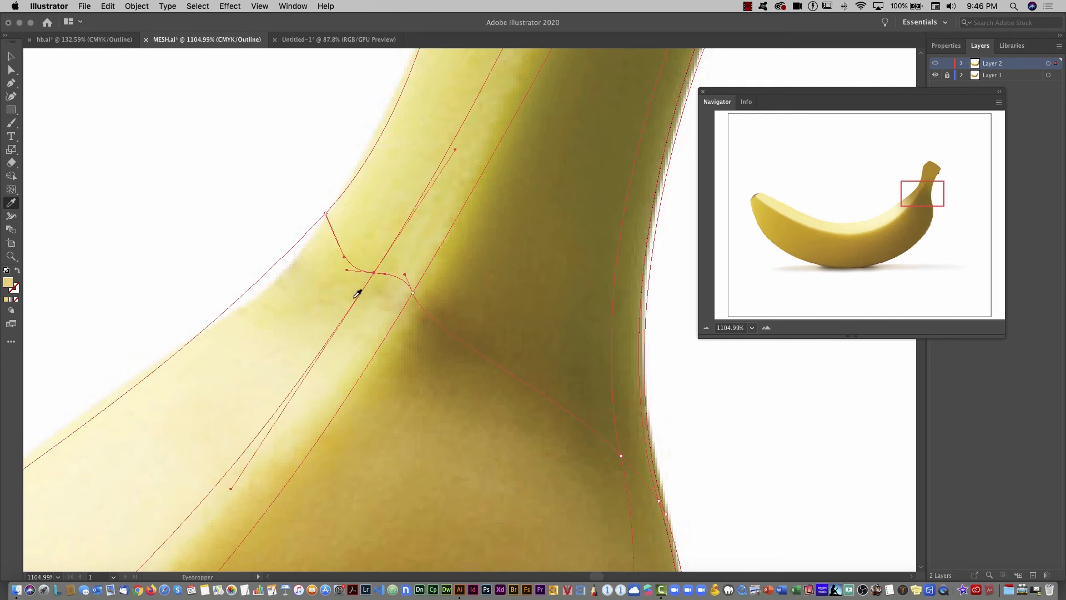
super+click(327, 214)
- Color the three mesh points on the inner edge of the stem tip with yellow, tan and brown sampled beside them
drag(436, 274, 247, 260)
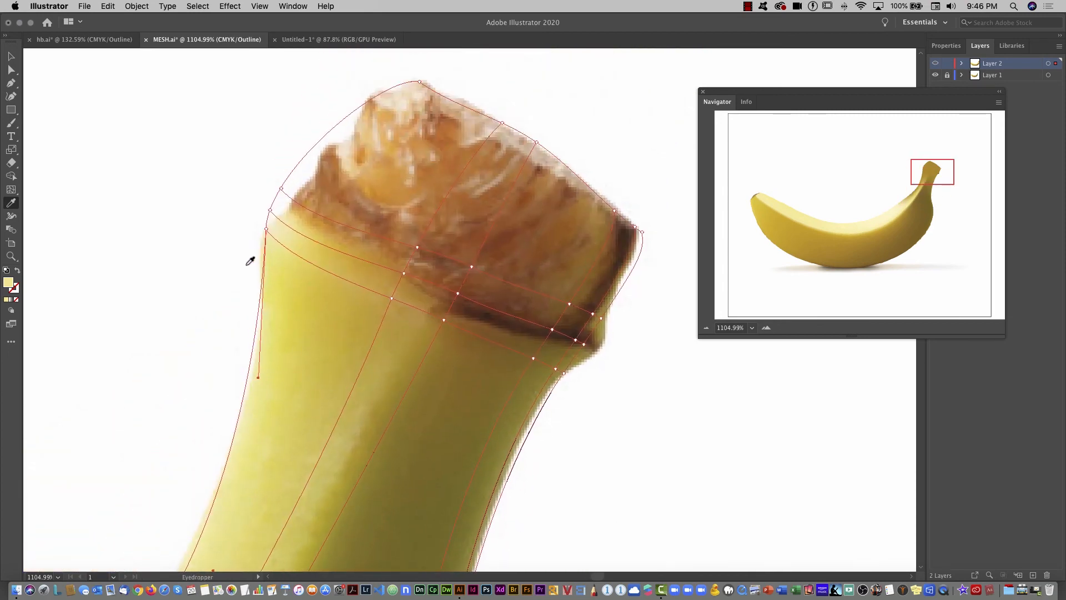
super+click(267, 229)
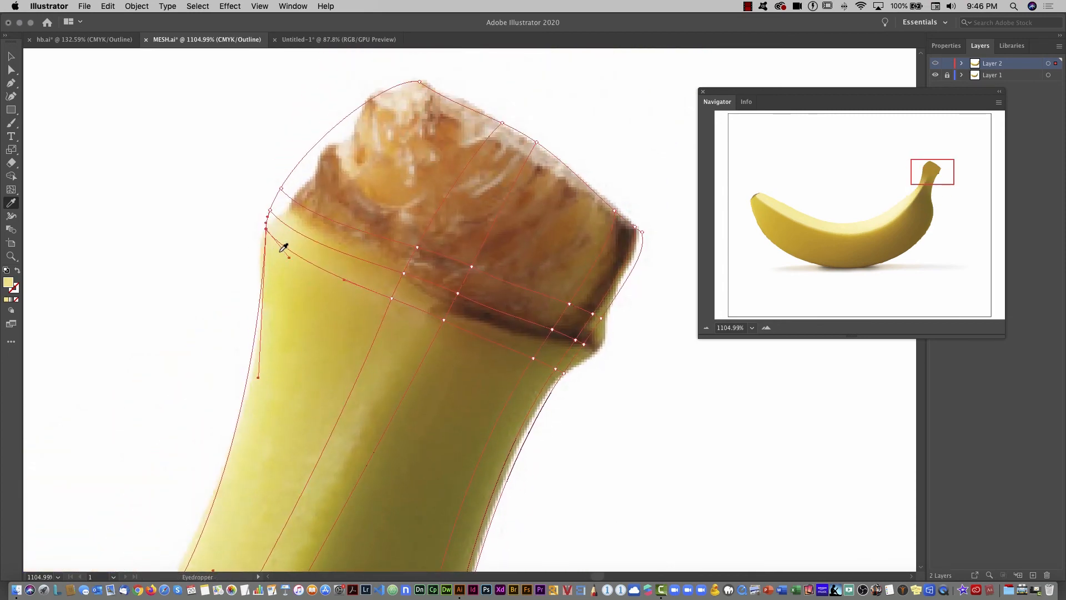
super+click(271, 213)
click(311, 213)
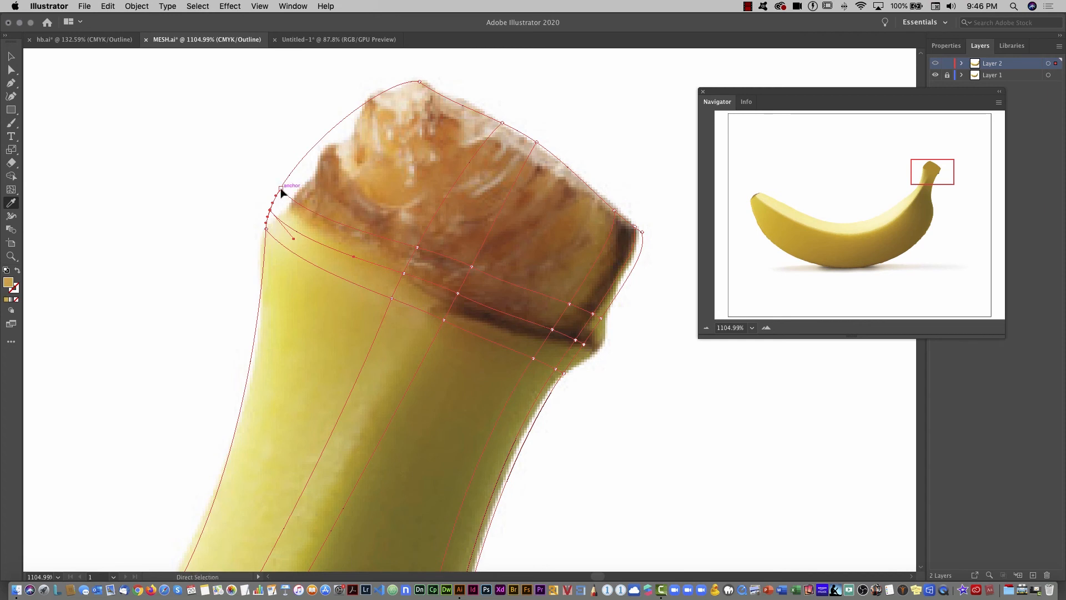
super+click(281, 191)
click(337, 192)
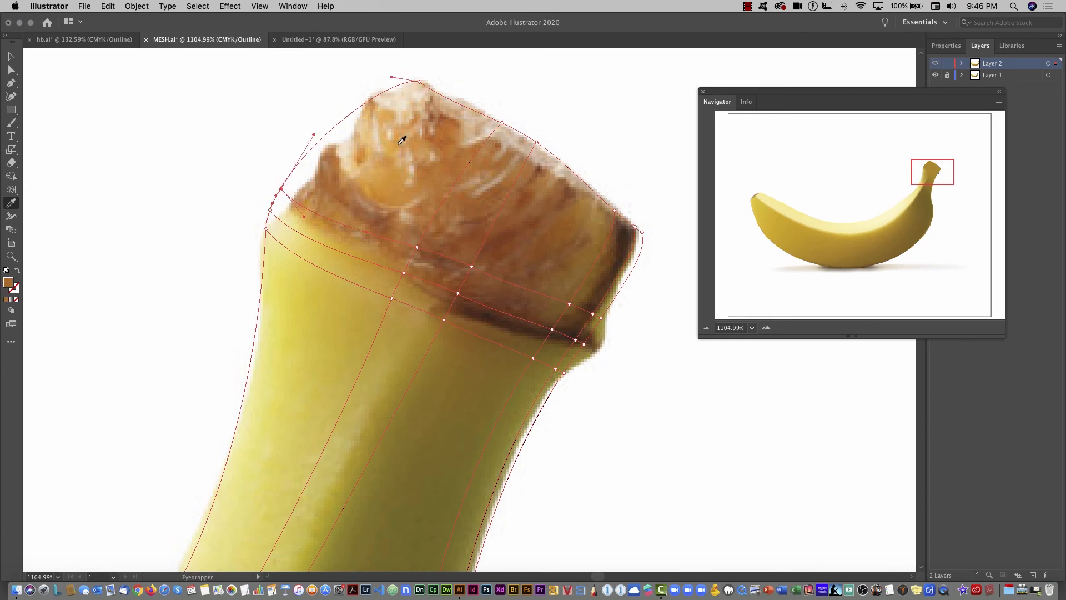
- Color the first three mesh points along the top of the stem's cut end with tan and brown tones from the photo
super+click(420, 82)
click(416, 96)
super+click(503, 122)
click(465, 139)
super+click(537, 143)
click(518, 157)
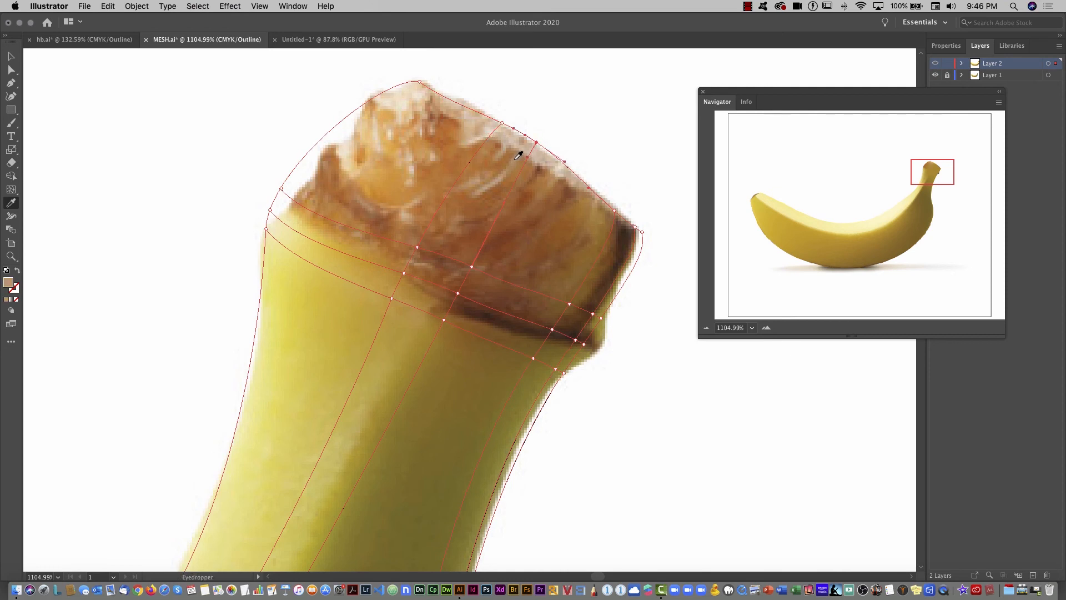
- Color the mesh points where the stem meets its cut end, down to the outer lower corner, with tones sampled nearby
super+click(417, 248)
click(440, 239)
super+click(404, 273)
super+click(391, 298)
super+click(555, 368)
super+click(556, 368)
- Color the mesh points on the outer side and in the middle of the stem's cut end with adjacent brown tones
super+click(552, 330)
click(558, 304)
super+click(593, 314)
click(605, 326)
super+click(635, 228)
super+click(615, 212)
click(600, 219)
super+click(472, 267)
click(507, 263)
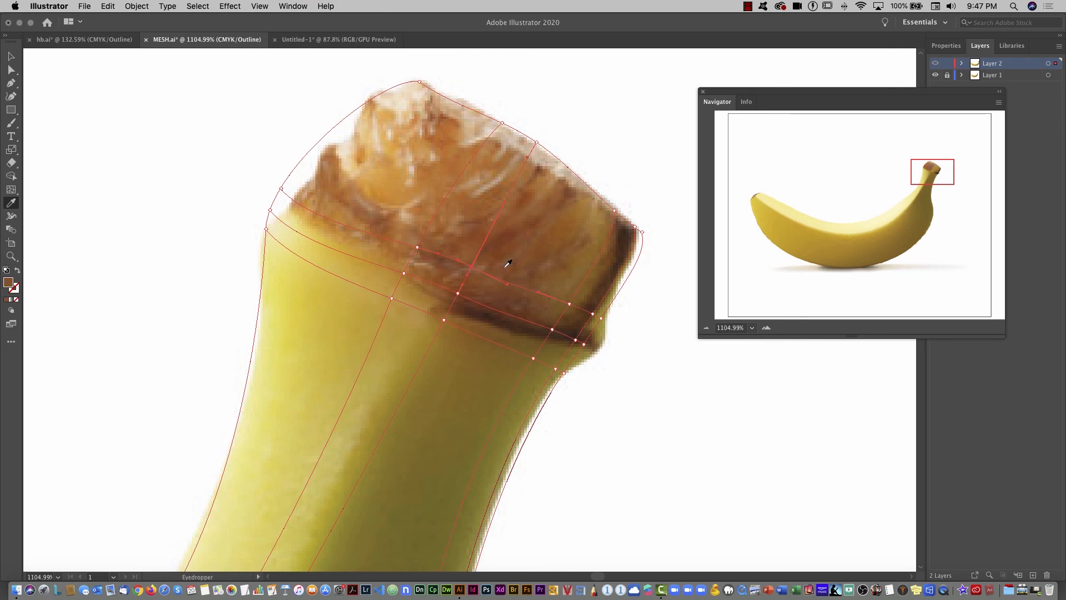
super+click(572, 301)
- Deselect the mesh, close the Navigator and switch the fitted artboard from Outline to the full-color preview
key(super+shift+a)
key(super+0)
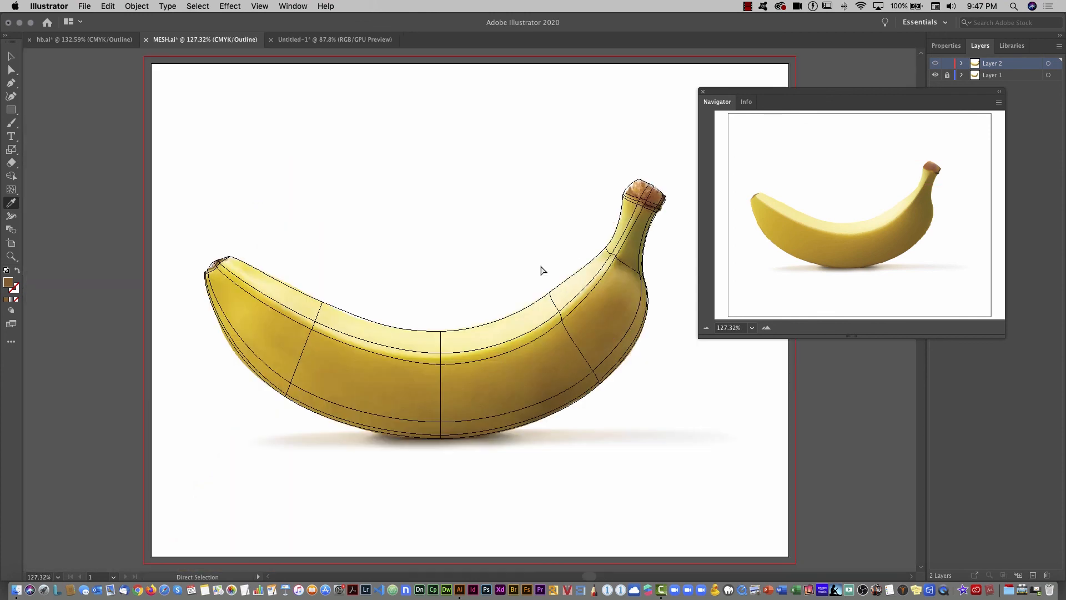
key(v)
click(704, 92)
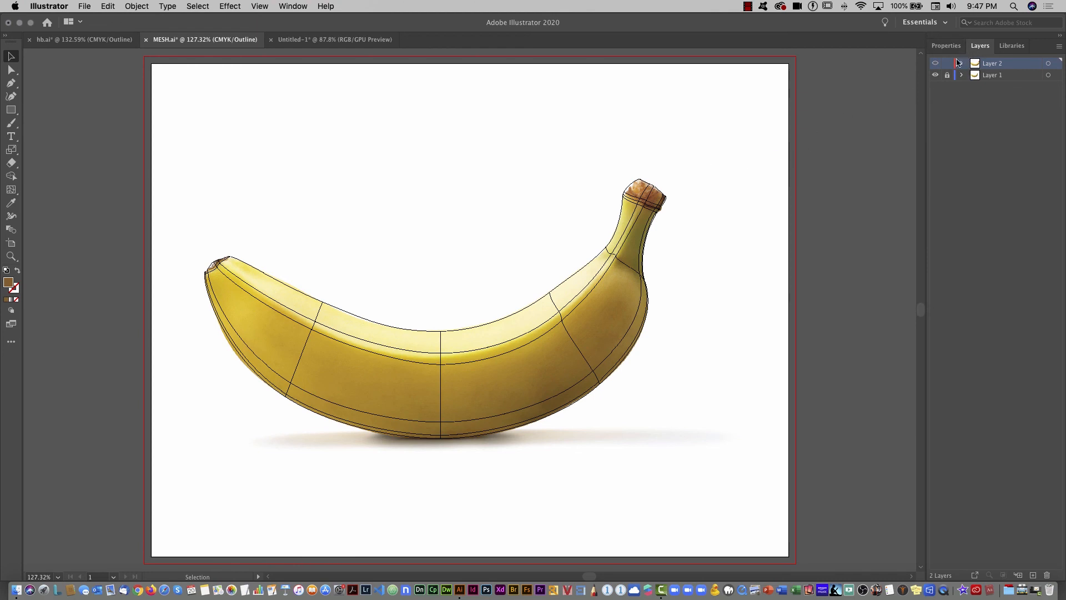
key(super+y)
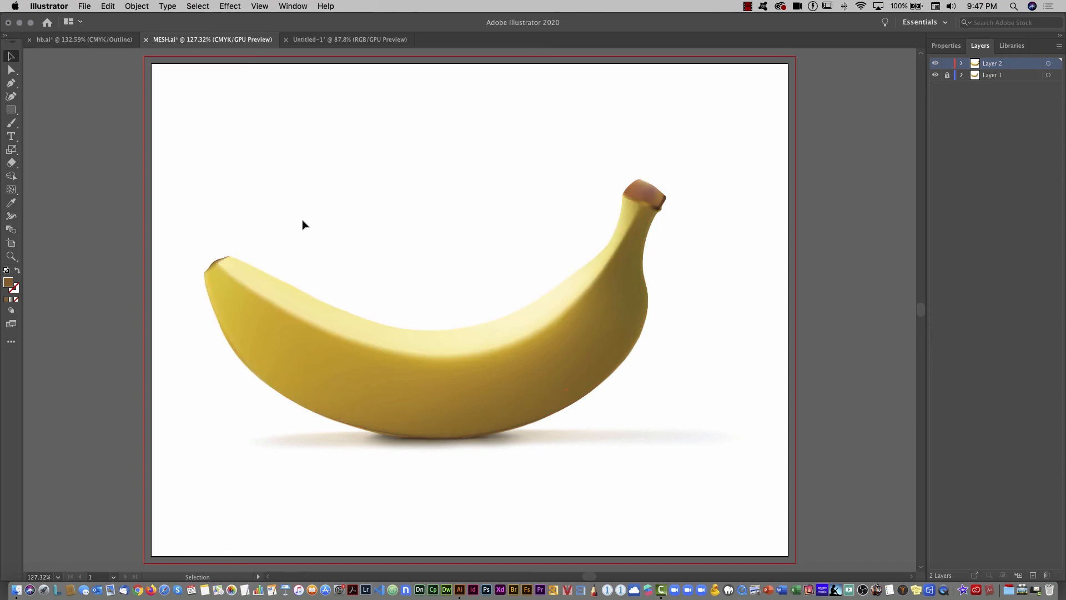
- Draw a circle above the middle of the banana and fill it with a sampled gray-brown
drag(10, 109, 66, 123)
drag(361, 111, 535, 232)
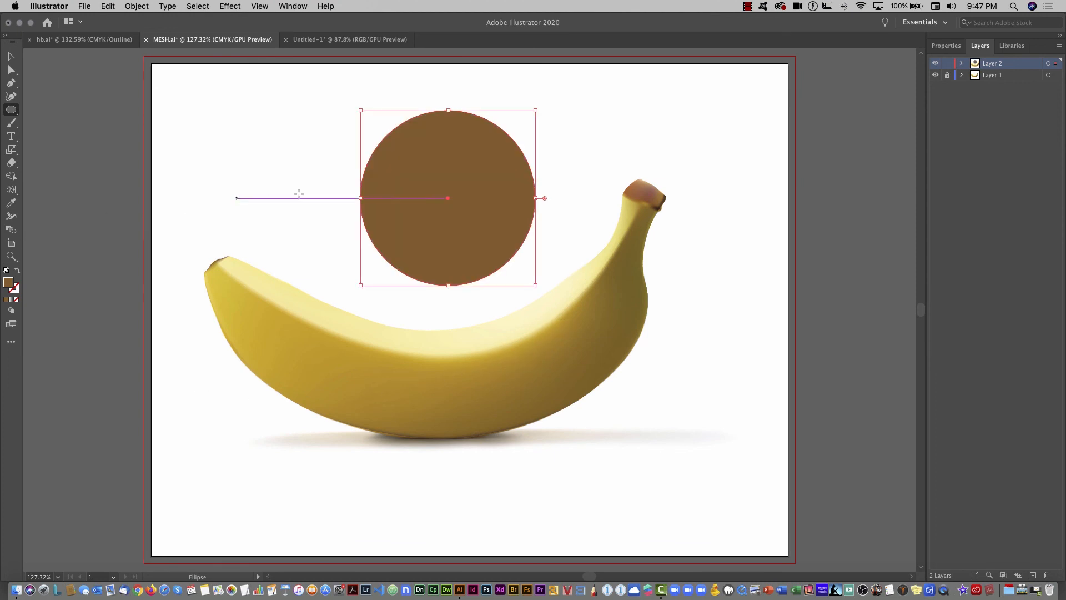
click(11, 204)
click(660, 281)
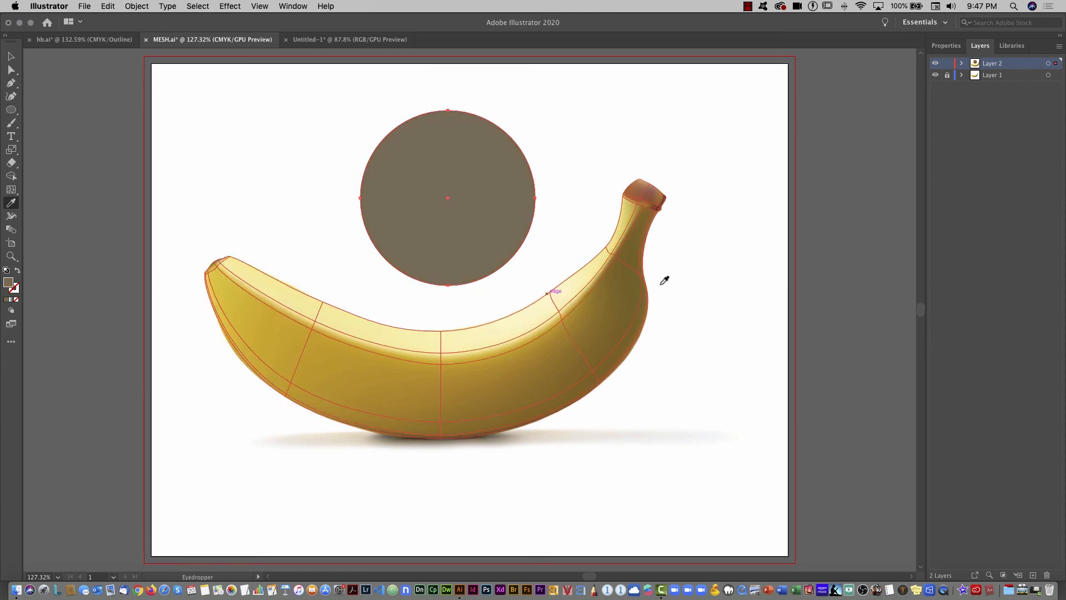
- Apply a radial gradient to the circle above the banana
click(290, 6)
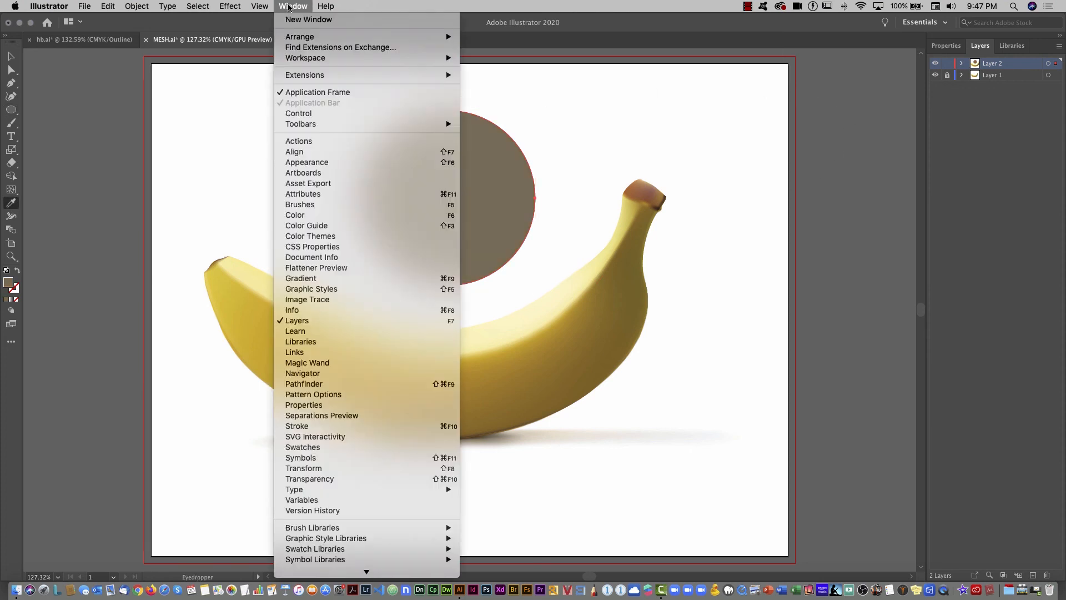
click(345, 279)
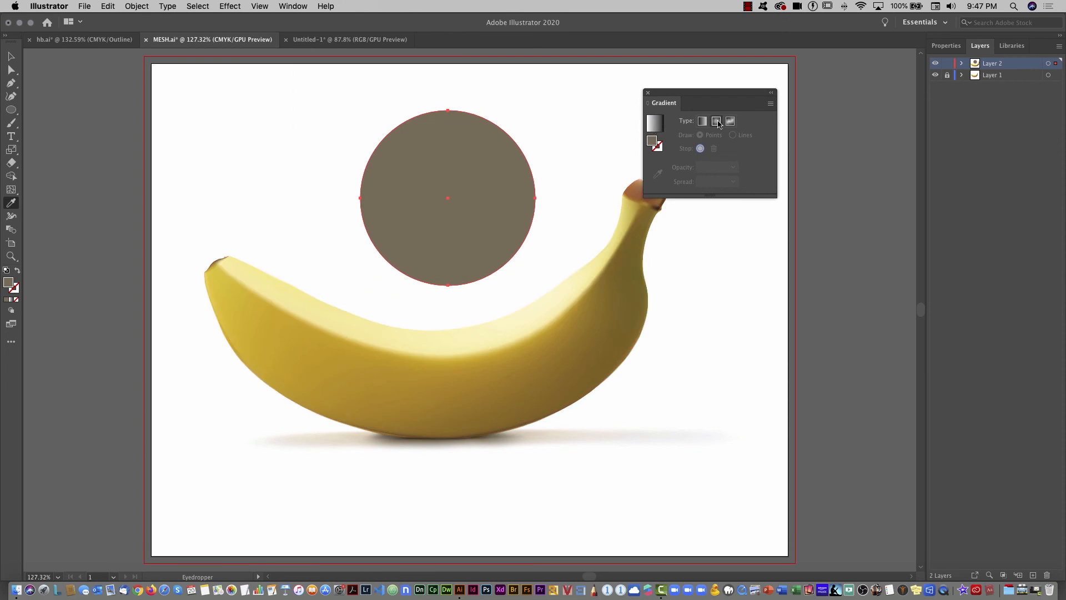
click(716, 121)
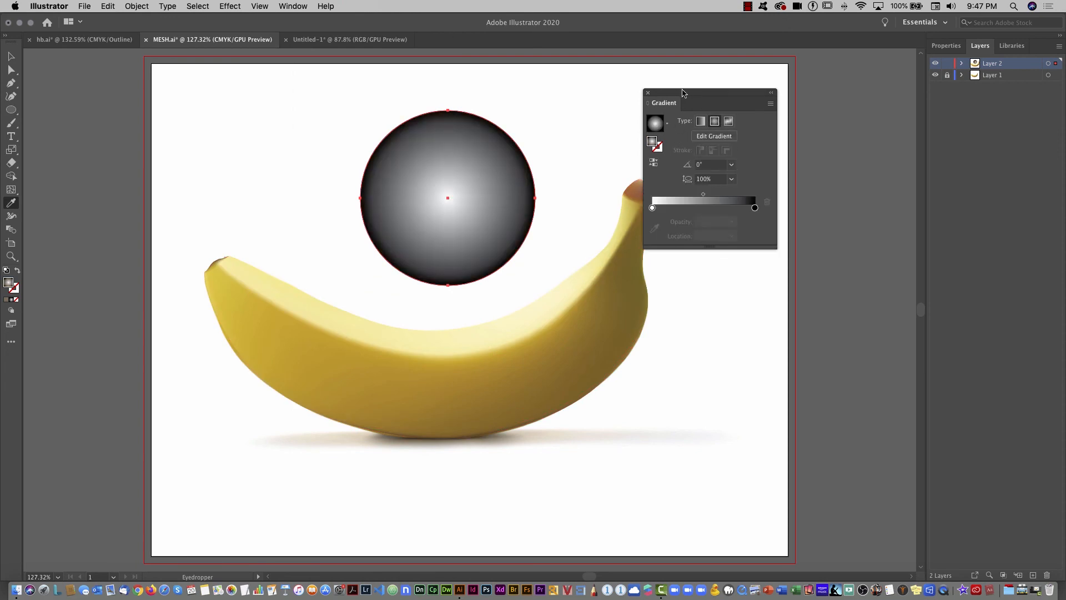
drag(683, 92, 740, 111)
- Color the gradient's inner stop gray-brown and outer stop near-white, sampled from the banana's shadow, with the inner stop at about 27%
double_click(709, 226)
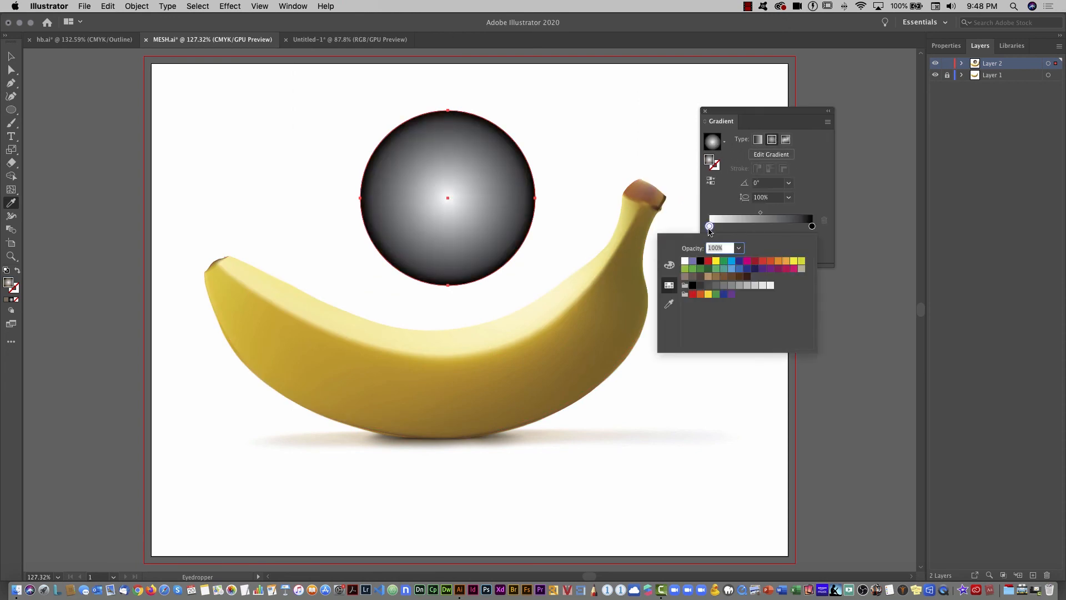
click(669, 304)
click(496, 435)
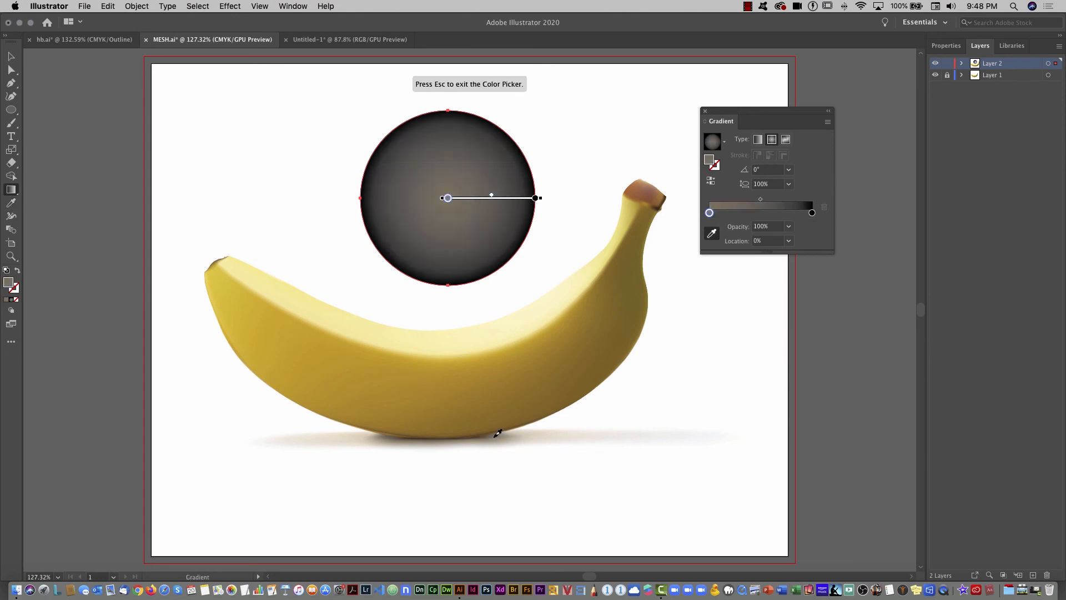
double_click(812, 215)
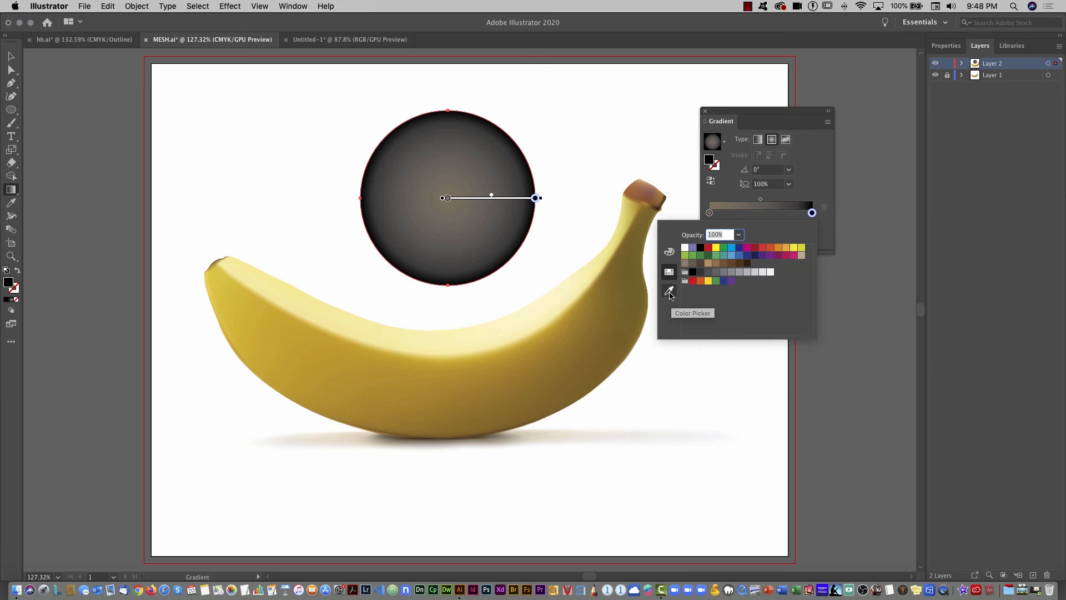
click(670, 291)
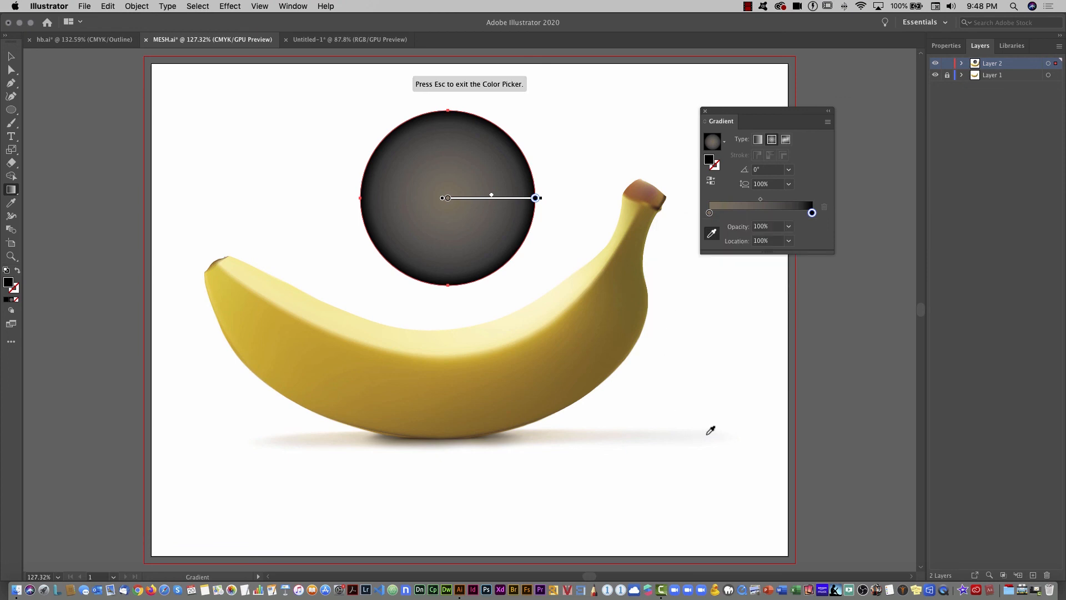
click(710, 433)
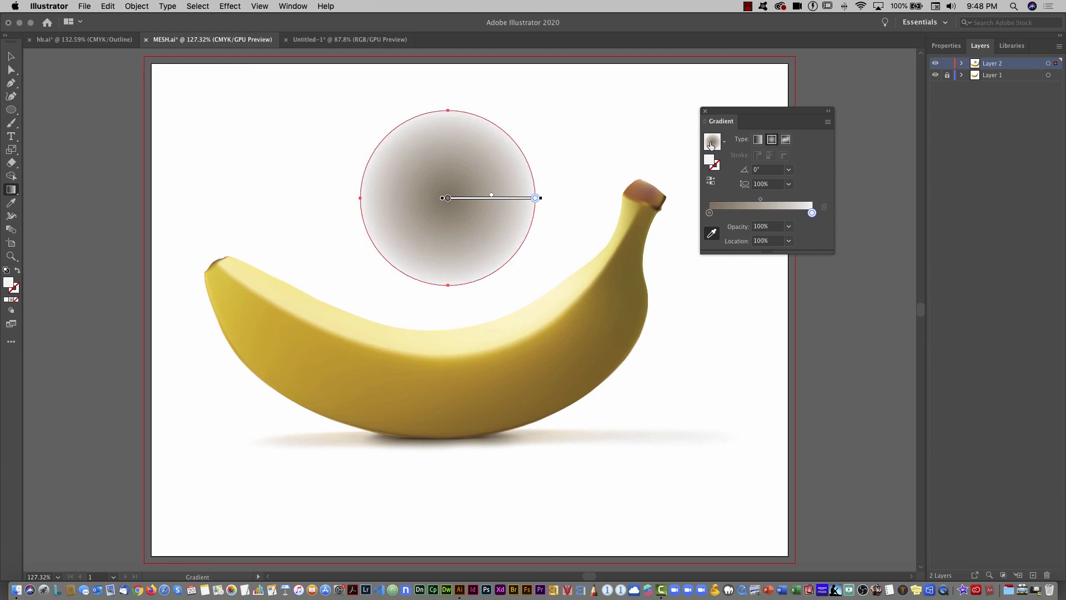
drag(449, 201, 472, 200)
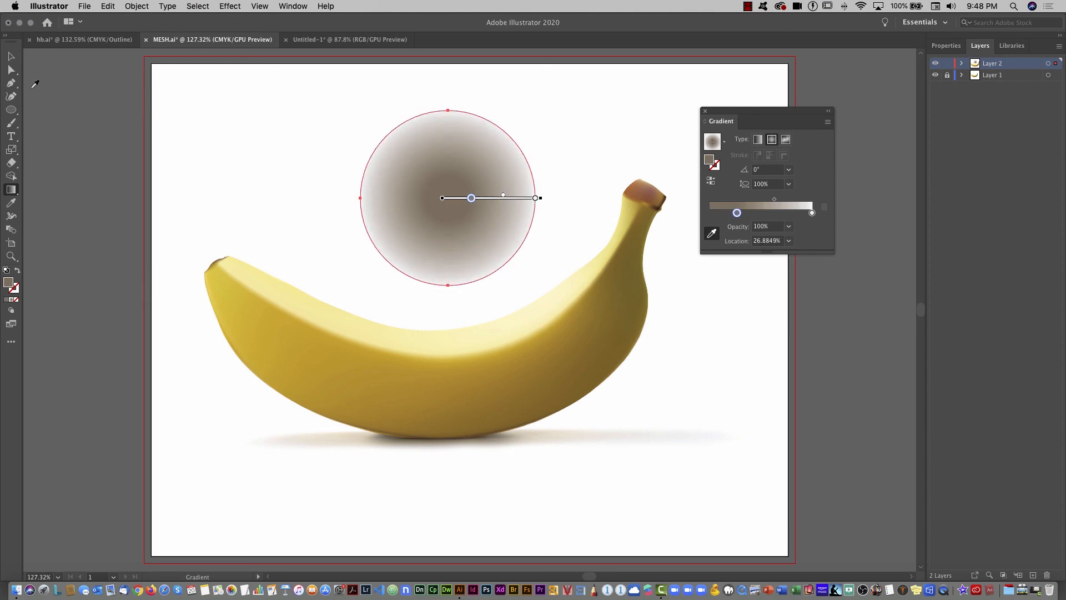
- Flatten the gradient circle vertically into a thin shadow-like ellipse and hide the photo on Layer 1
click(11, 57)
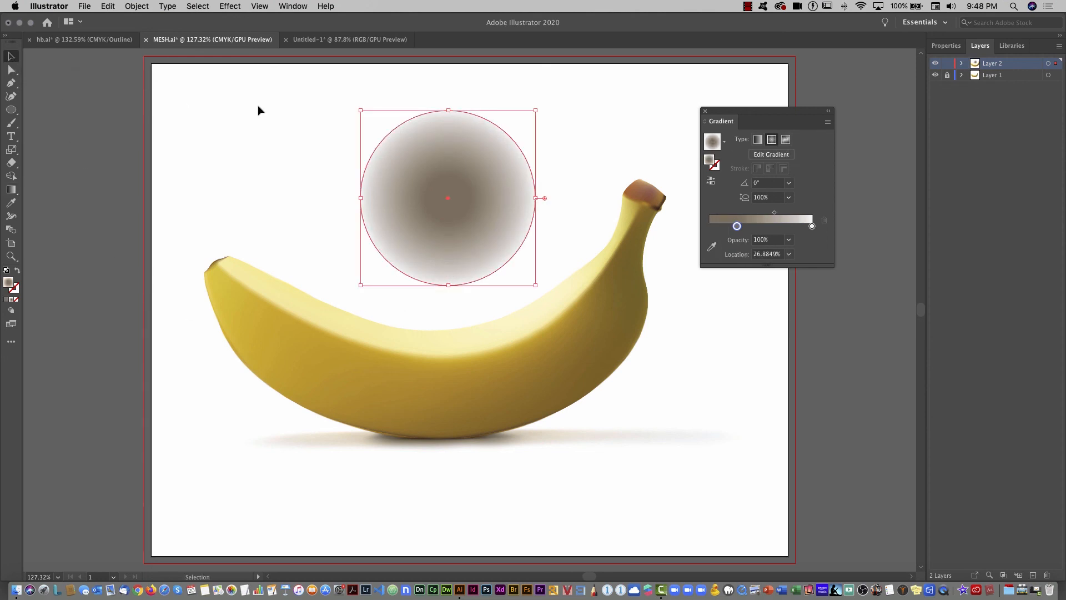
drag(448, 110, 449, 270)
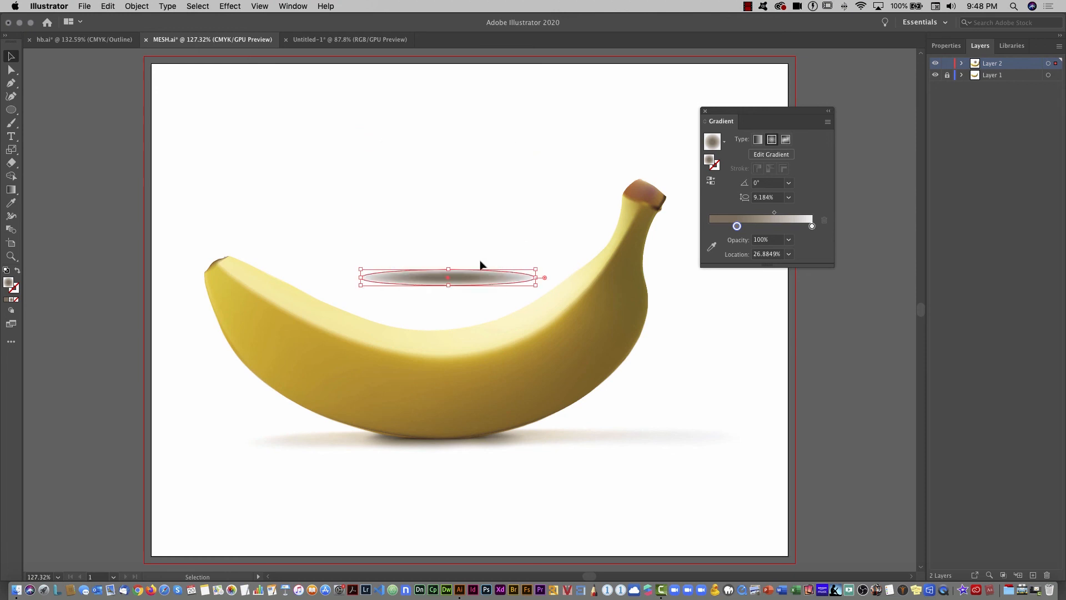
click(935, 75)
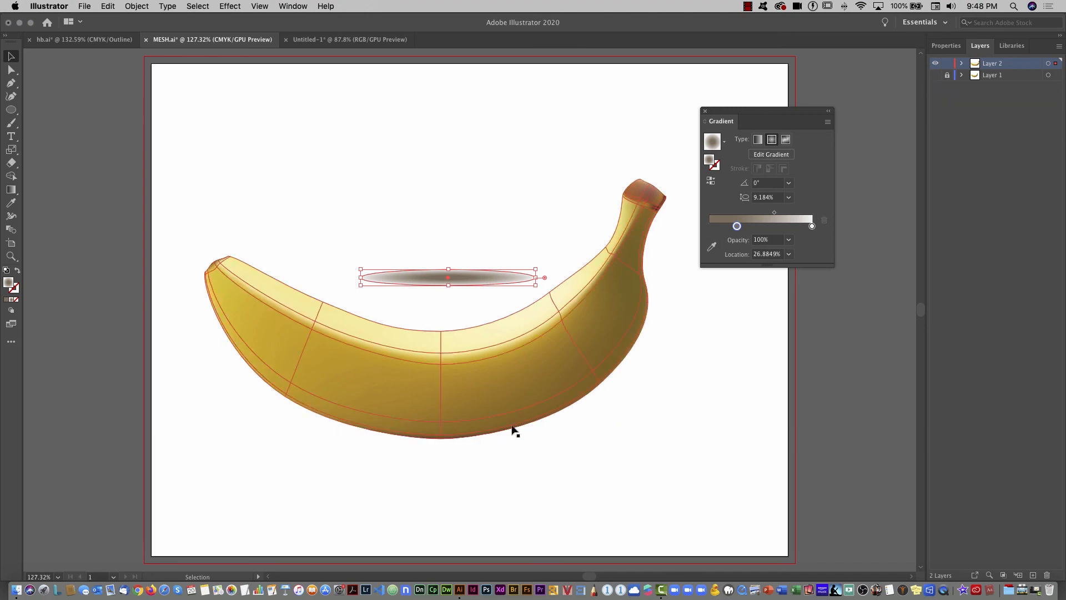
- Move the gradient ellipse under the banana's lowest point and send it to the back
drag(482, 284, 483, 438)
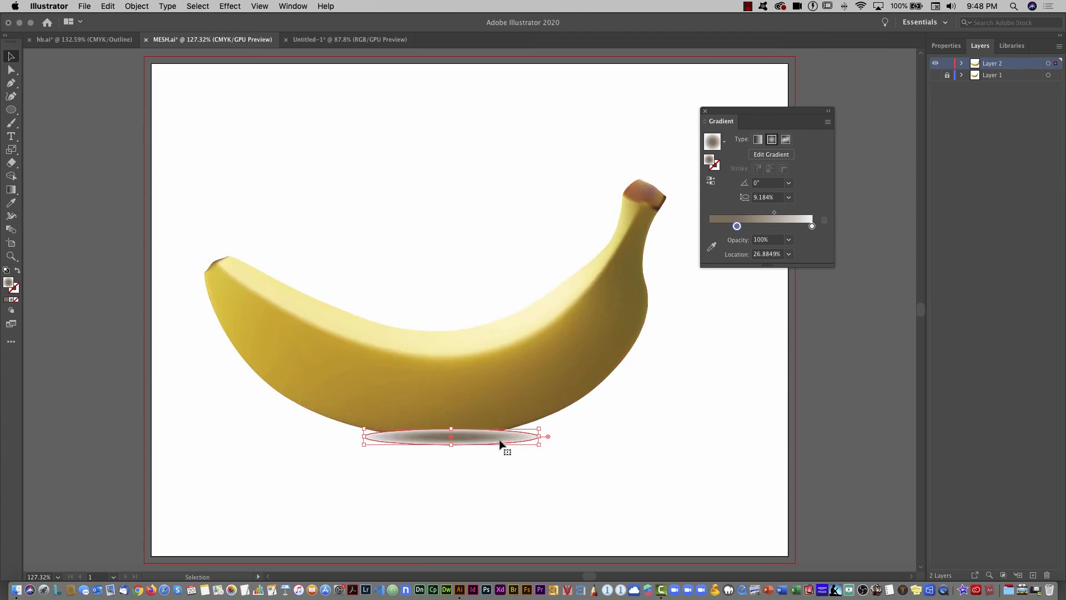
right_click(483, 441)
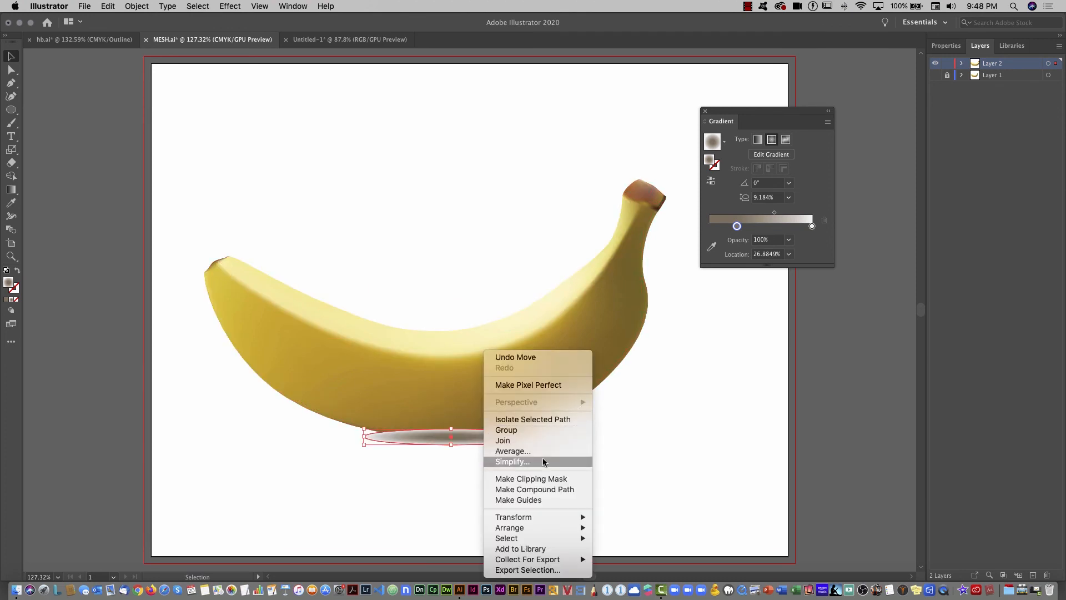
mouse_move(571, 527)
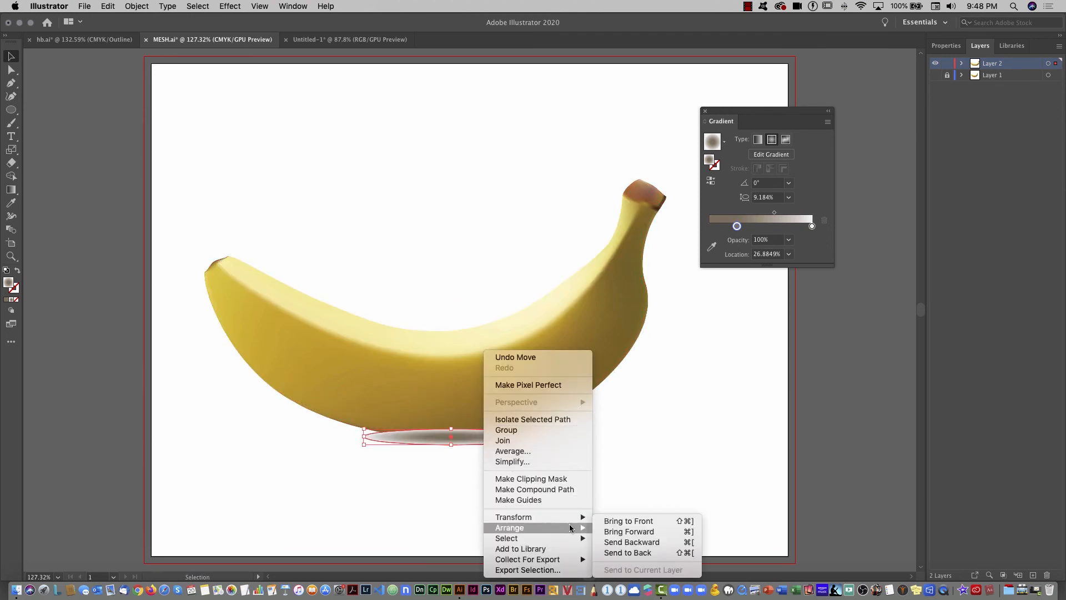
click(637, 553)
click(620, 482)
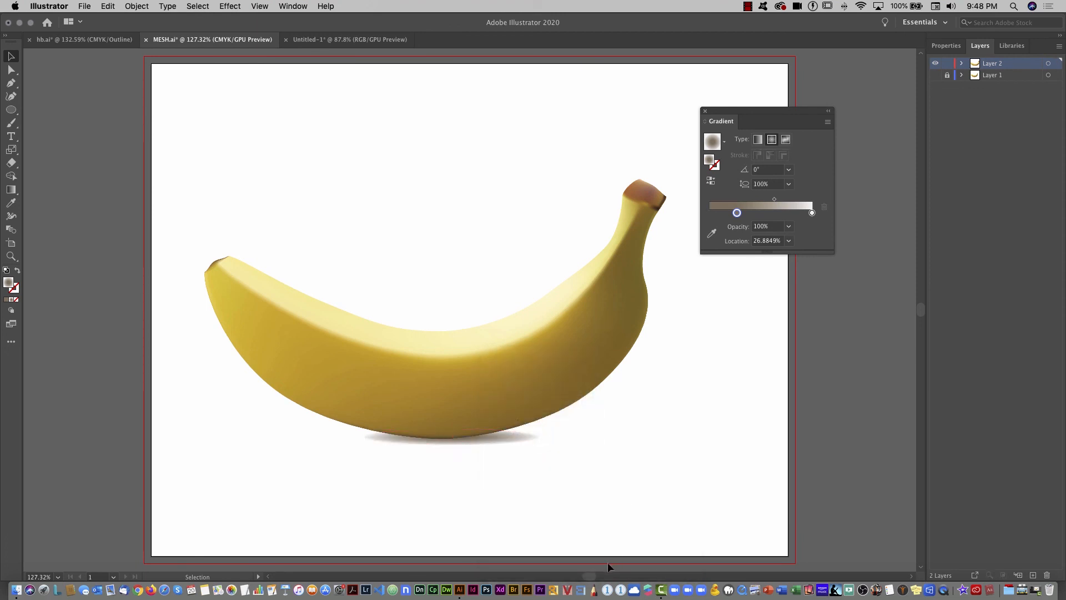
- Widen the shadow ellipse evenly to both sides so it spans nearly the banana's full width, keeping its height
click(523, 437)
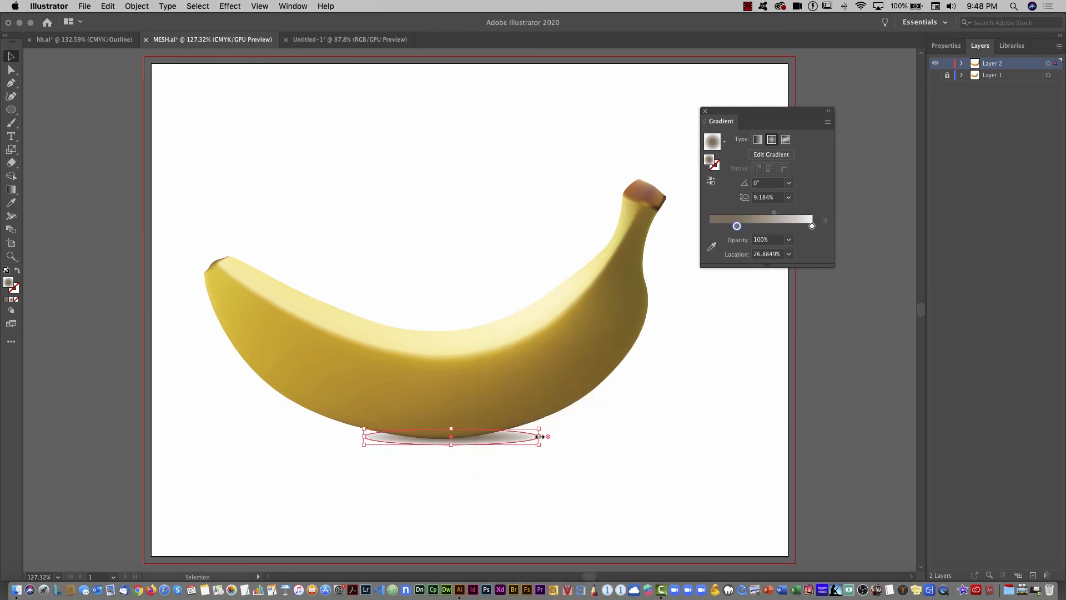
drag(539, 436, 661, 436)
click(532, 559)
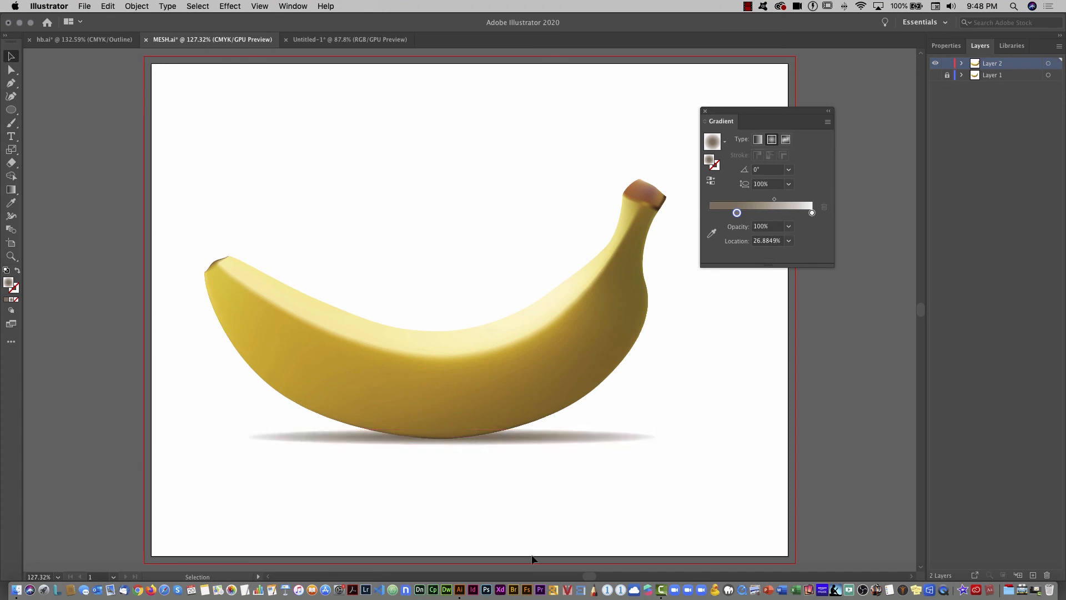
click(538, 441)
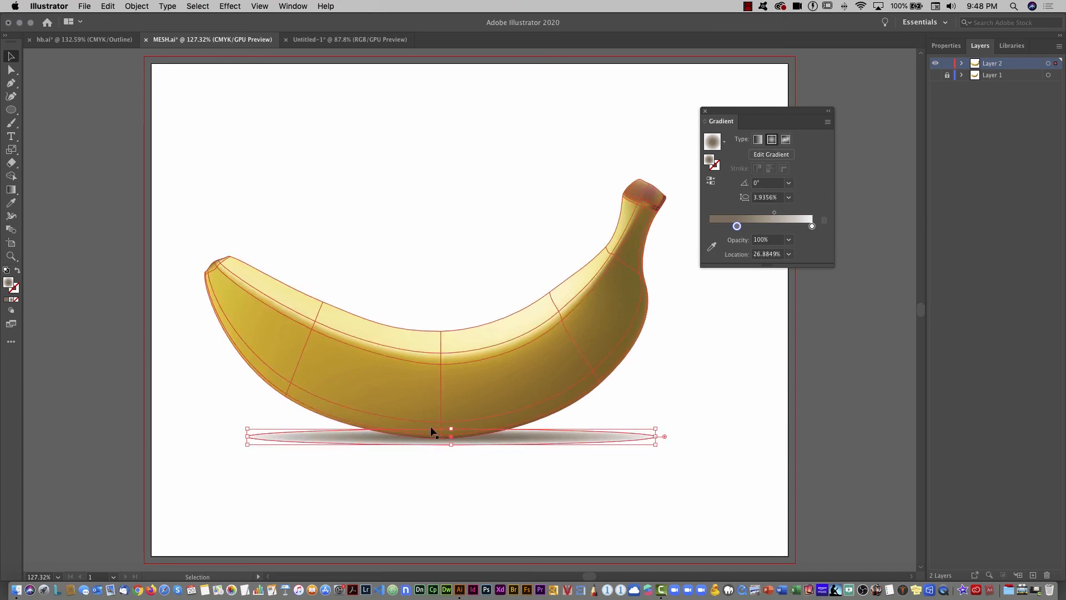
click(495, 493)
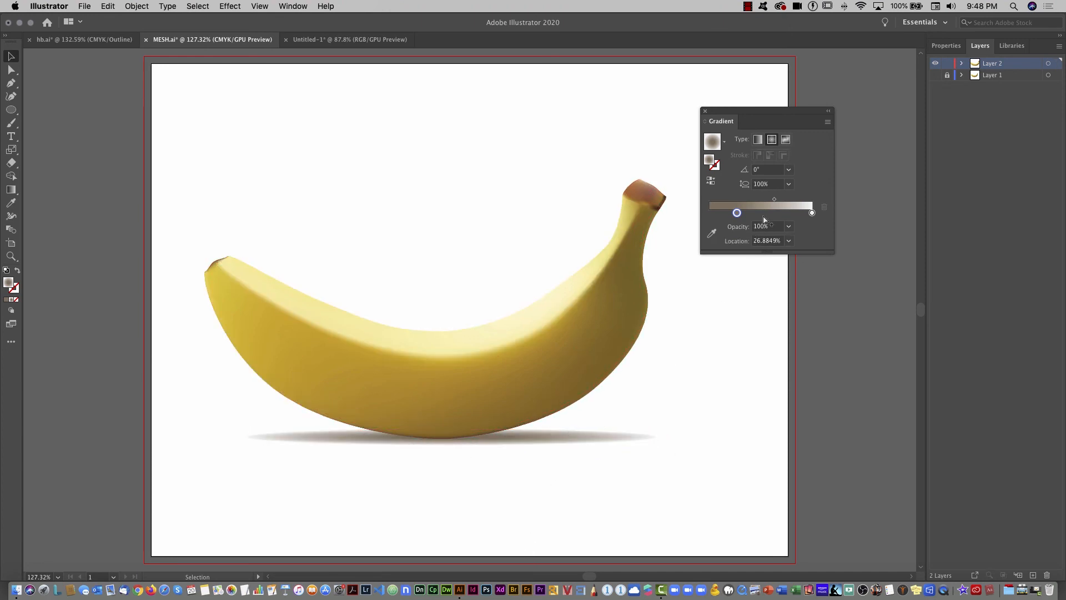
- Tighten the shadow's dark center by moving the gradient's gray-brown stop inward and setting the midpoint to about 24.5%
click(604, 437)
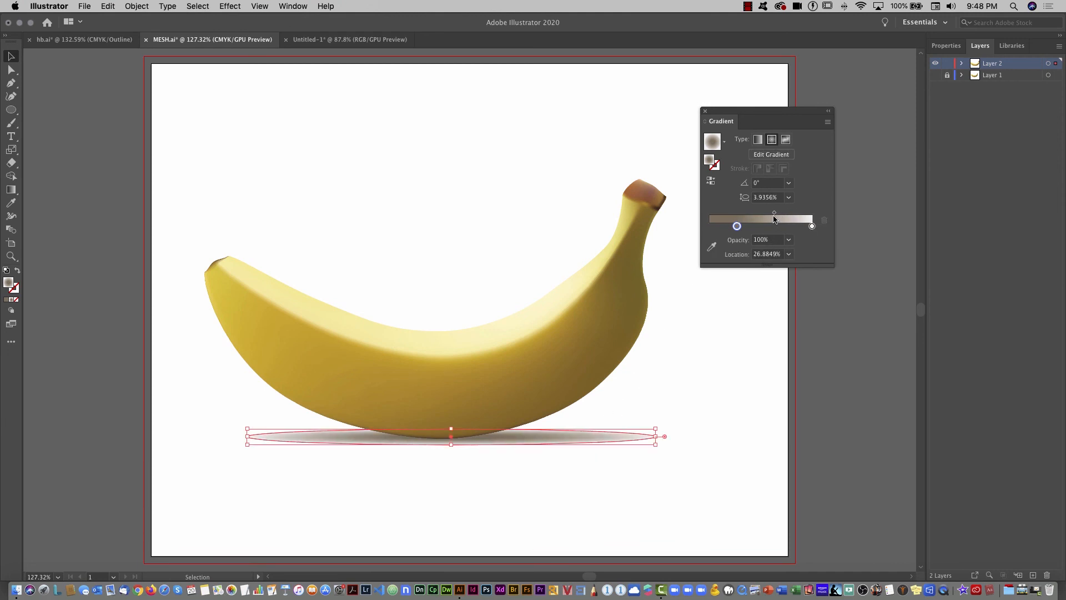
mouse_move(737, 226)
mouse_down()
mouse_move(724, 226)
mouse_move(761, 211)
mouse_move(743, 211)
mouse_up()
click(750, 457)
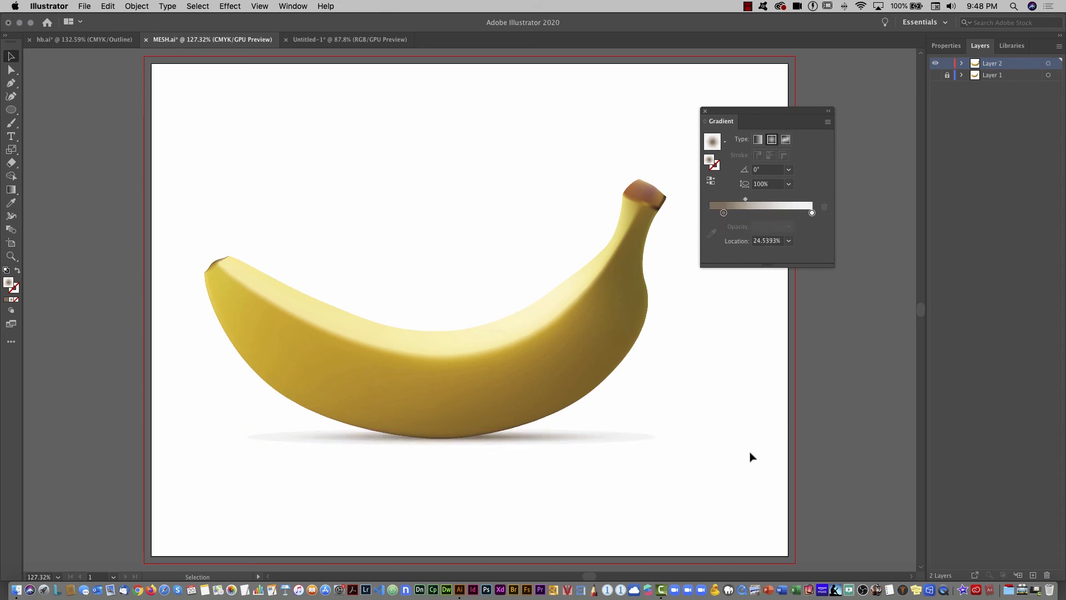
scroll(666, 347, down, 3)
drag(604, 381, 497, 389)
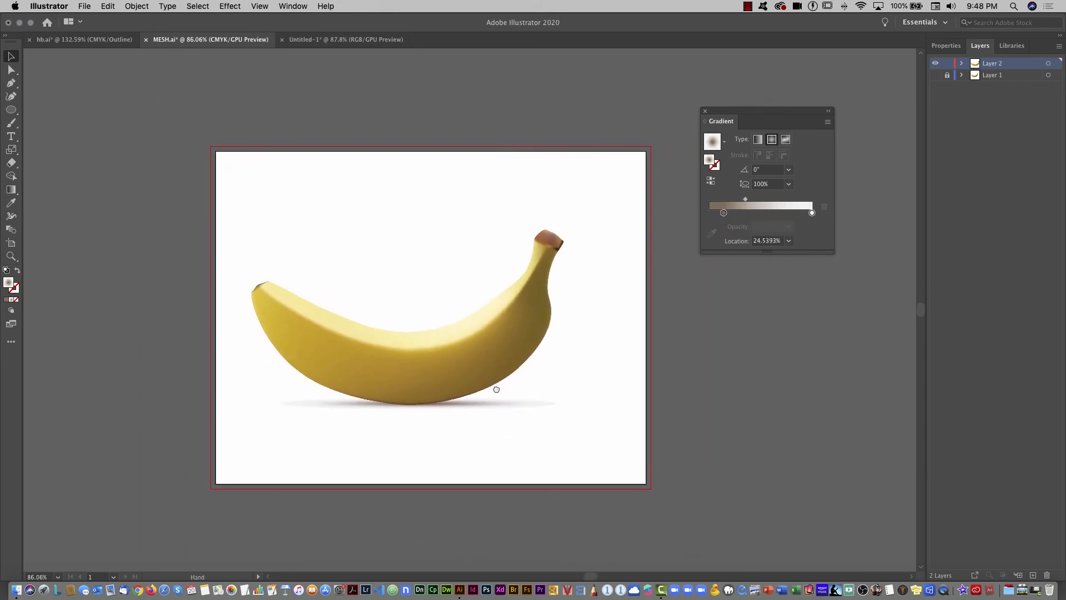